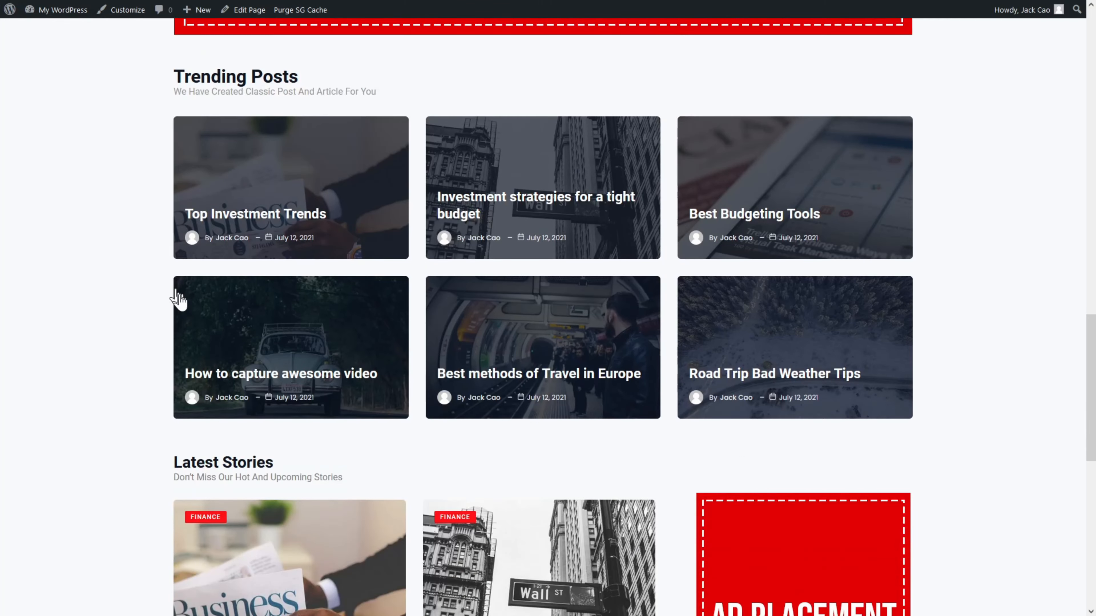
Look through the example magazine homepage down to Latest Stories, paging through its second and third pages of posts.
scroll(470, 371, down, 10)
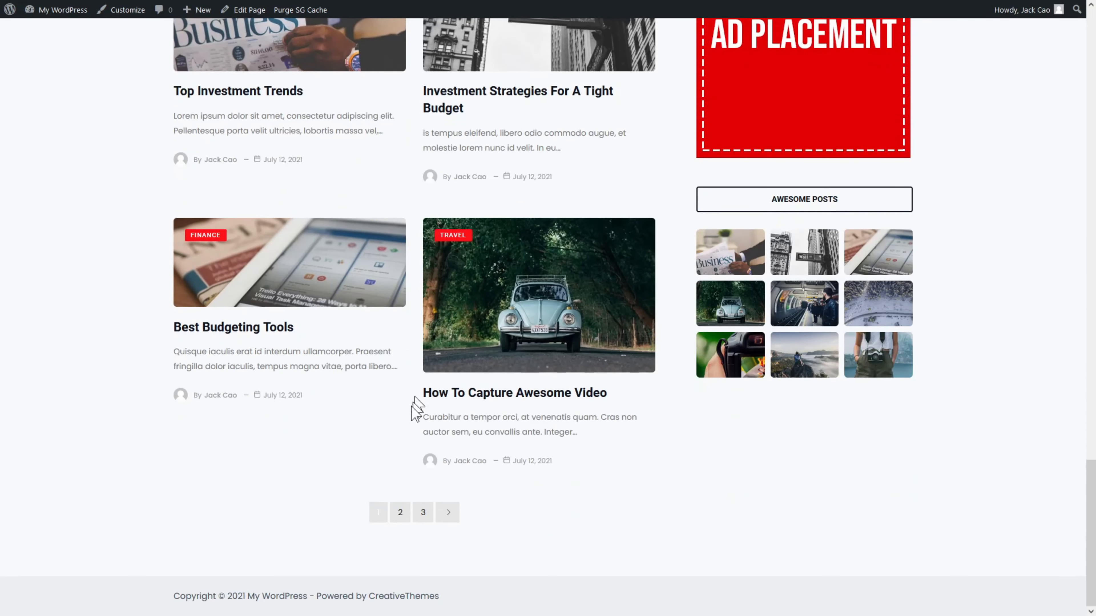
click(400, 521)
scroll(423, 521, down, 3)
click(422, 519)
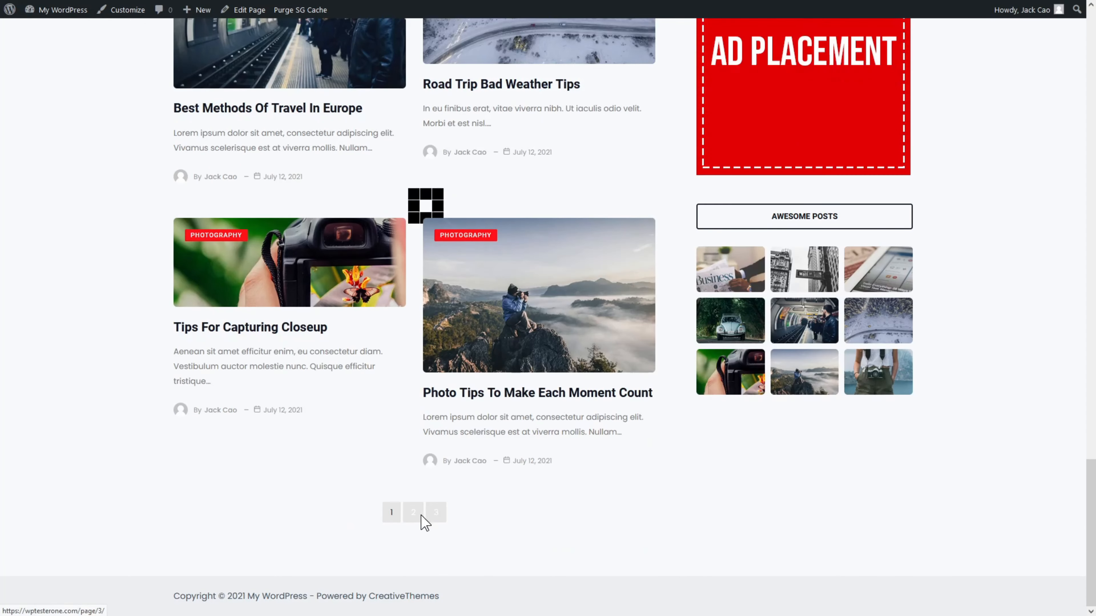
scroll(468, 511, down, 2)
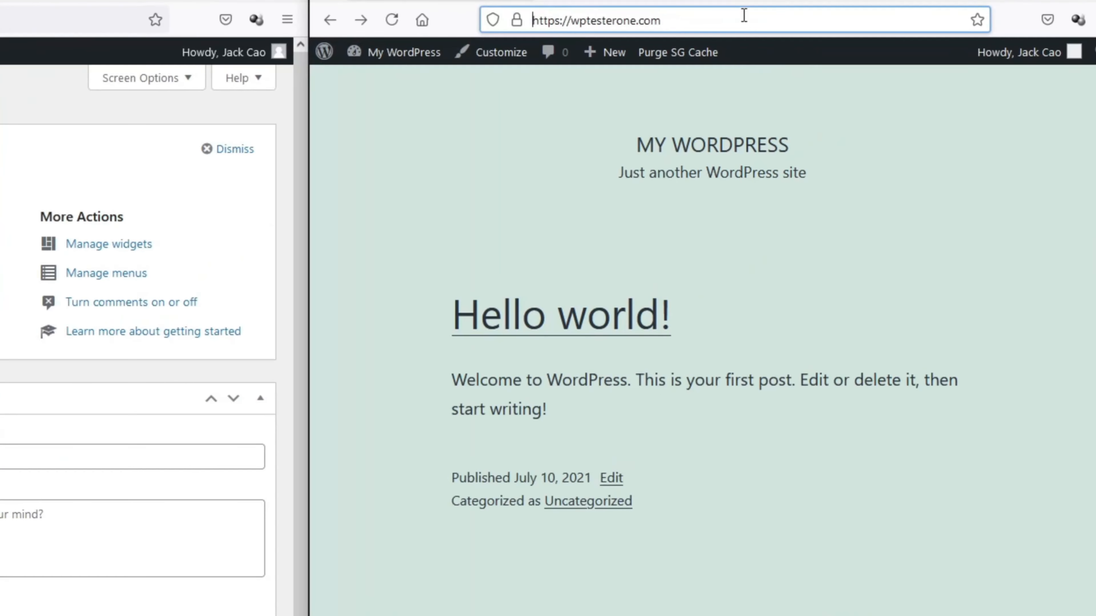
click(744, 19)
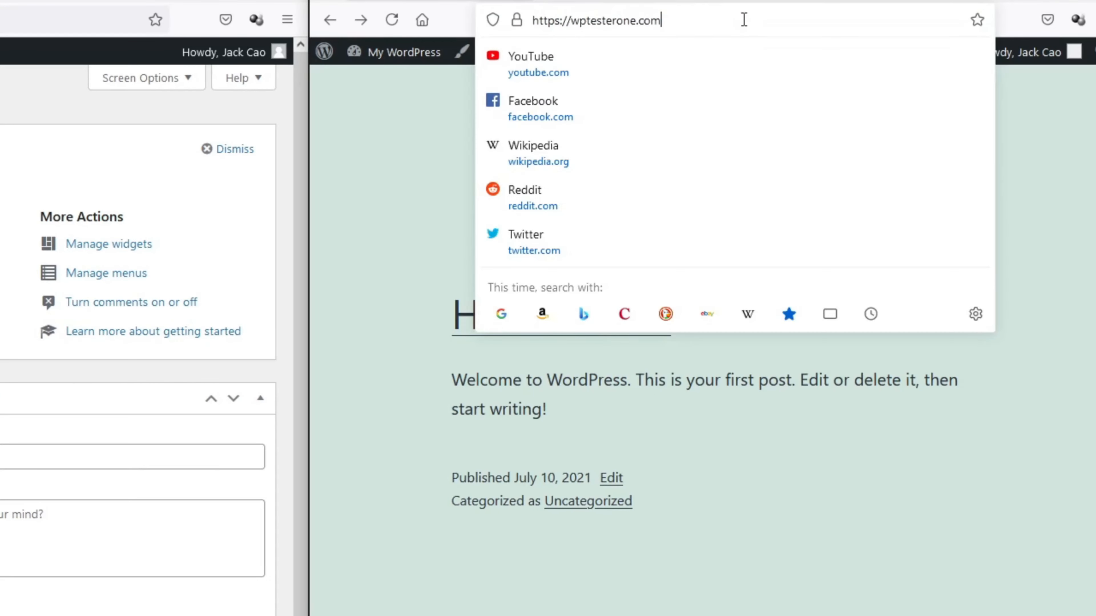
click(376, 142)
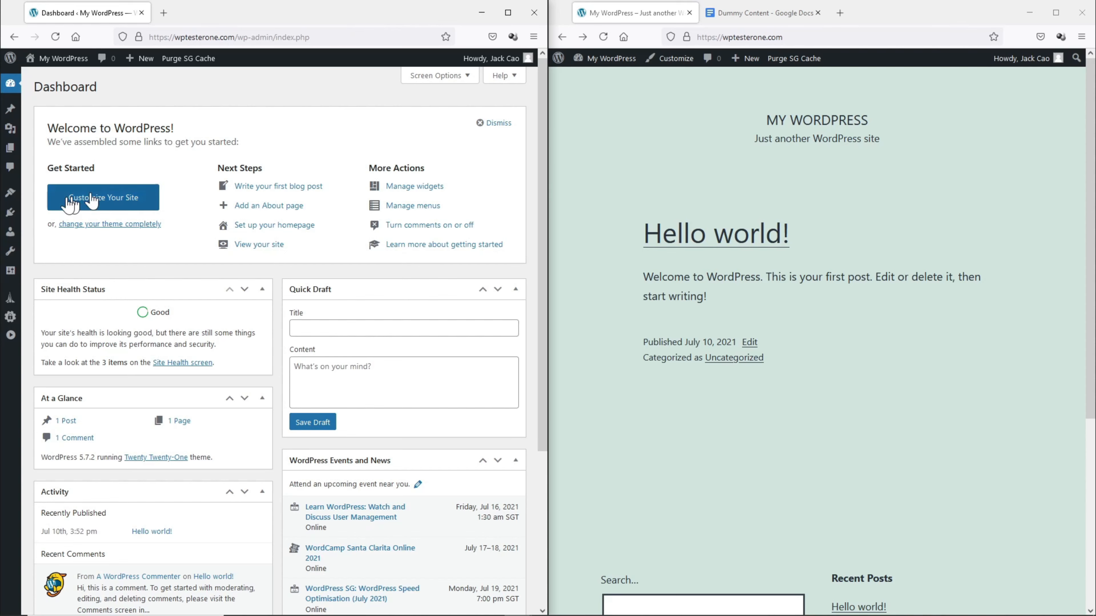
Find the Blocksy theme in the WordPress theme directory, install it and activate it.
mouse_move(11, 193)
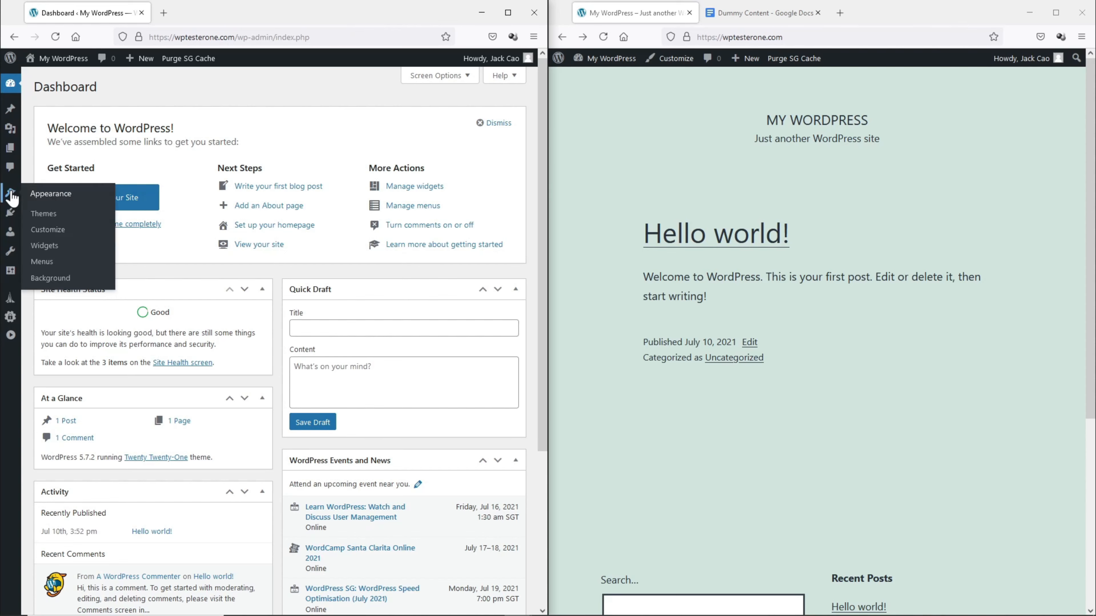
click(40, 215)
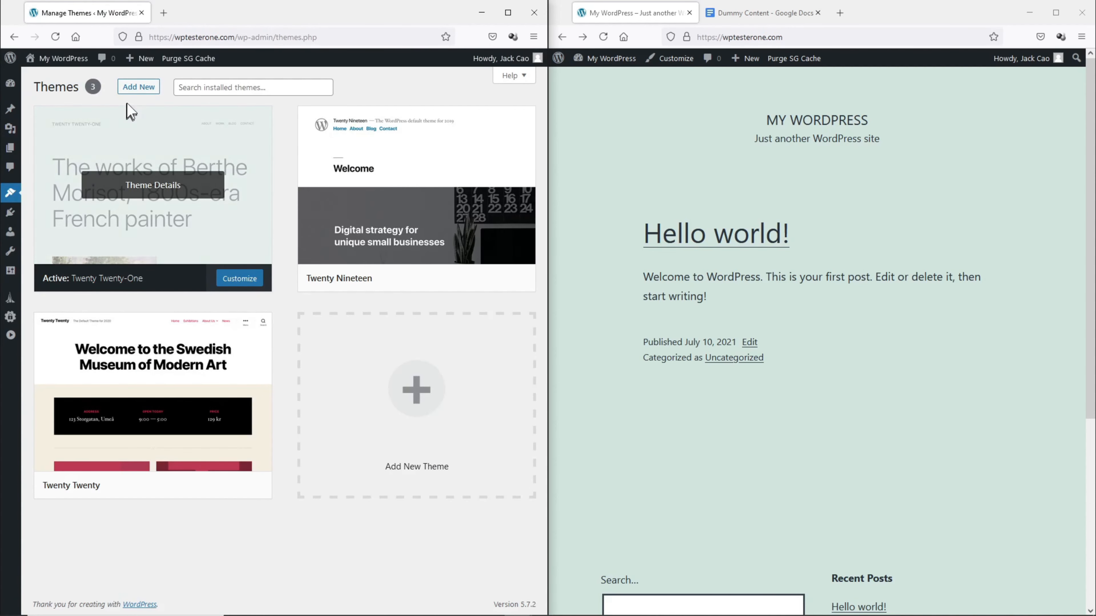
click(136, 93)
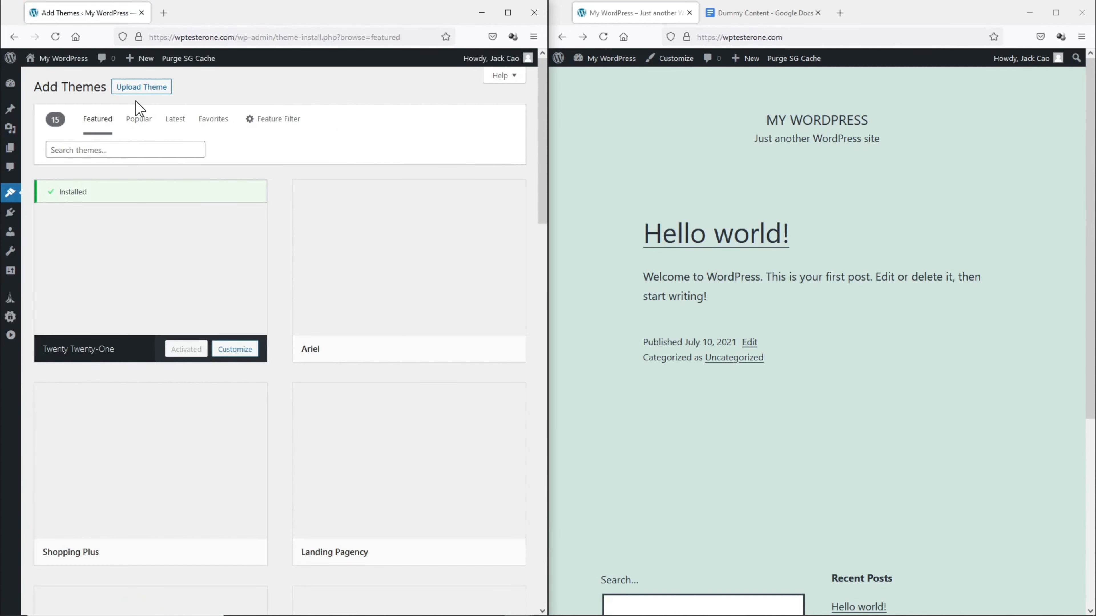
click(127, 146)
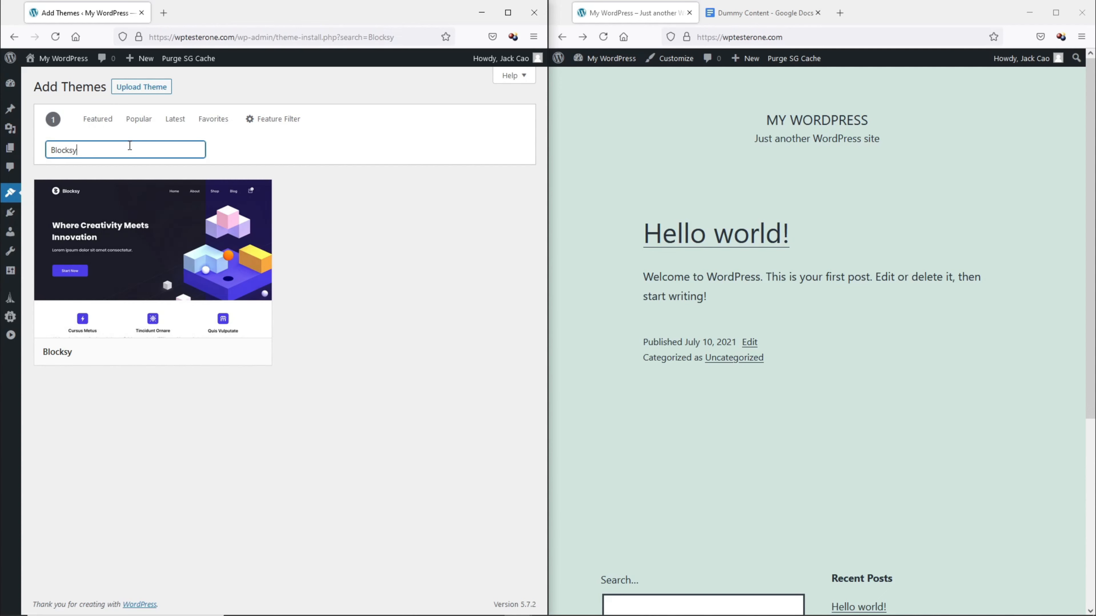
mouse_move(168, 278)
click(201, 357)
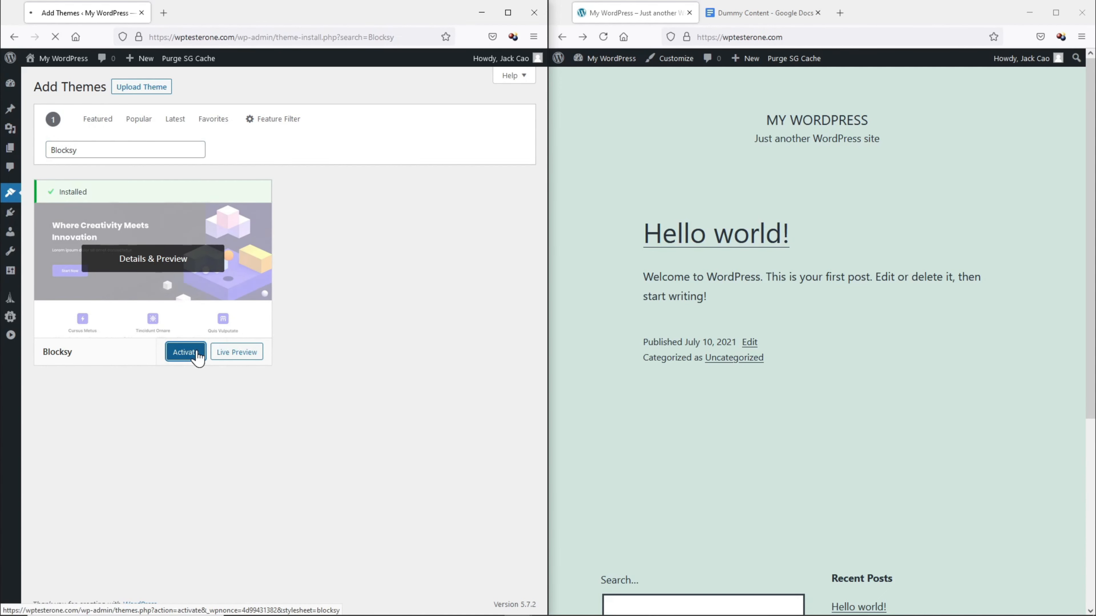
Delete the inactive Twenty Nineteen, Twenty Twenty and Twenty Twenty-One themes from the site.
mouse_move(422, 345)
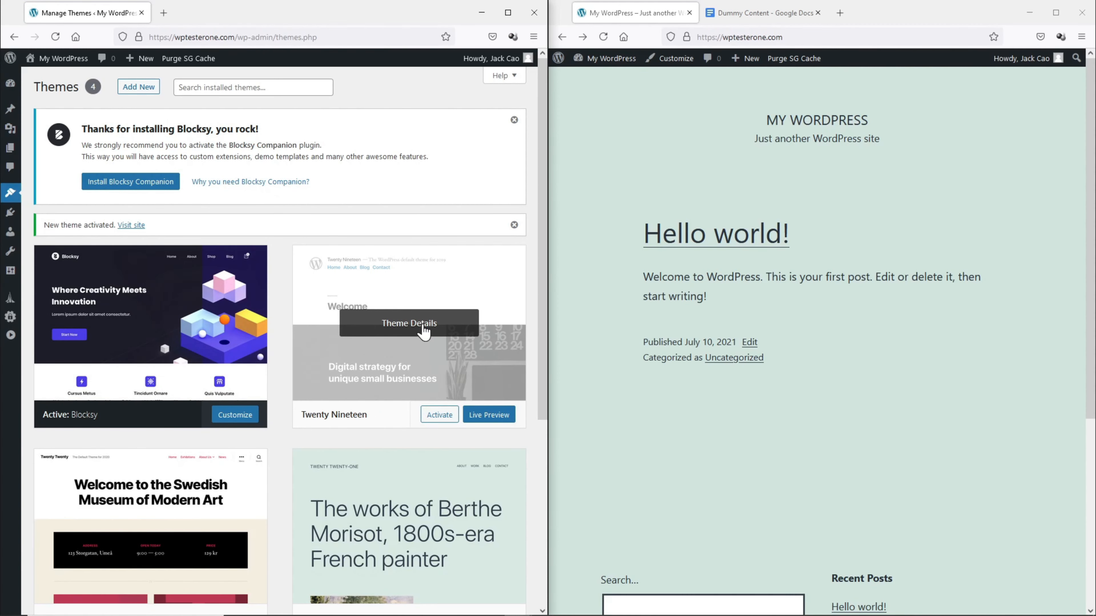
click(423, 330)
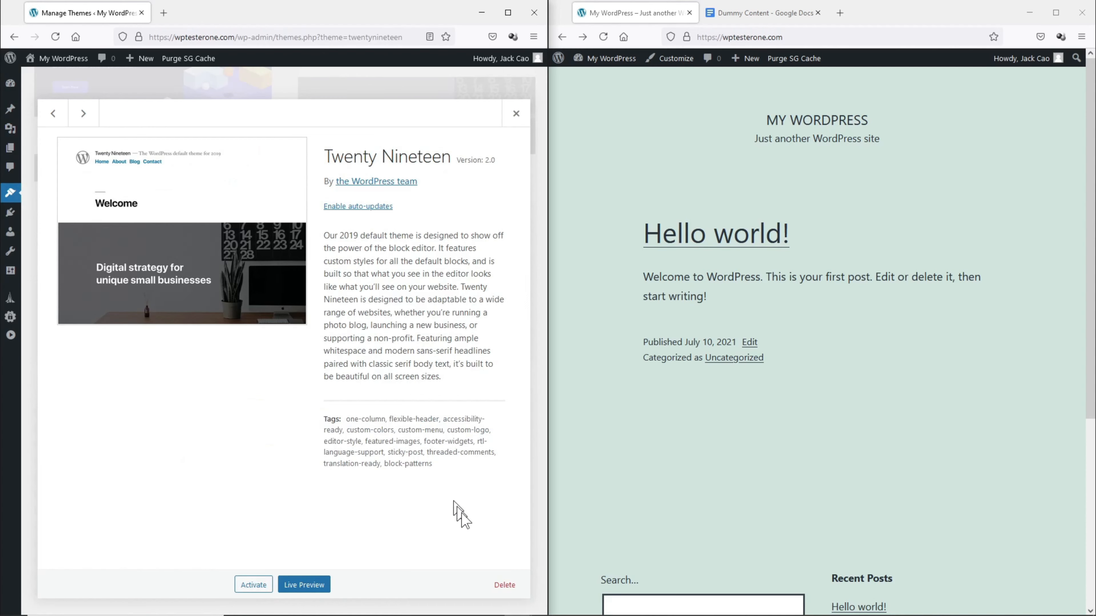
click(507, 586)
click(331, 360)
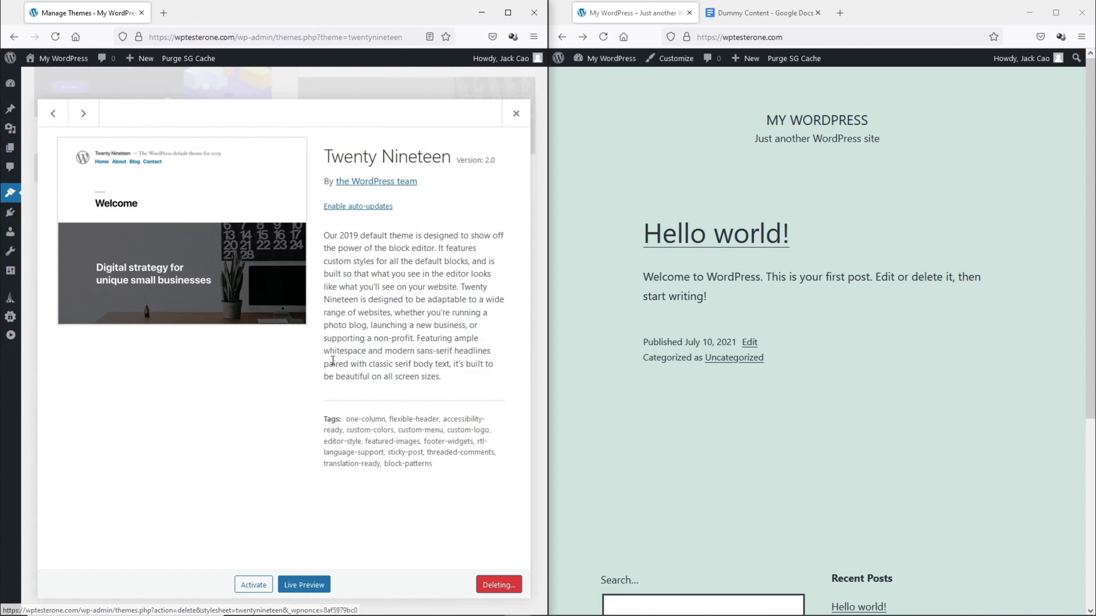
click(367, 343)
click(499, 585)
click(327, 361)
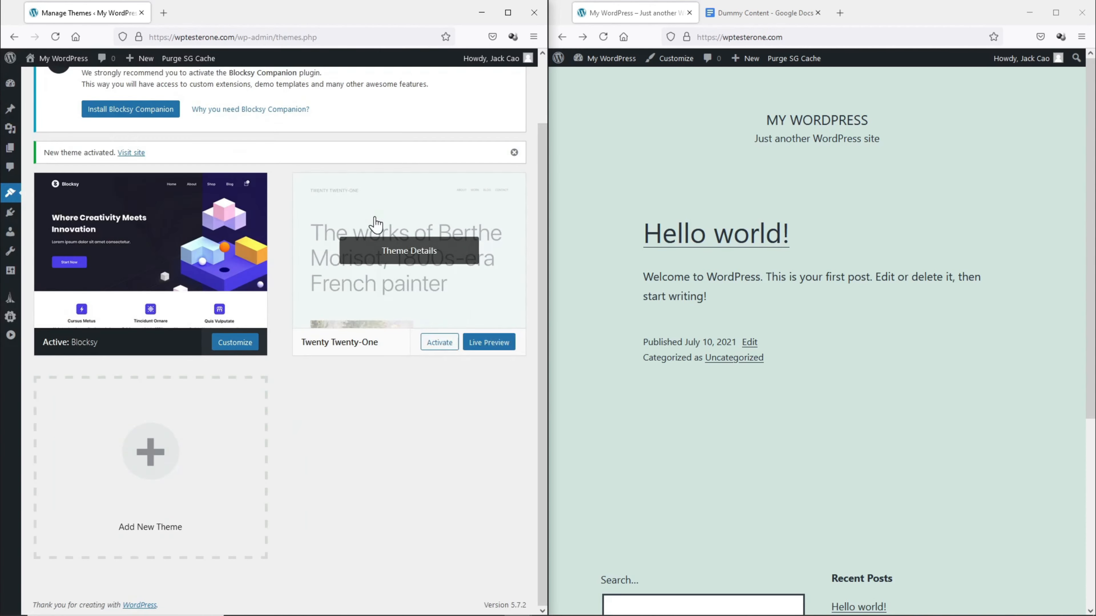
click(375, 224)
click(500, 585)
click(327, 363)
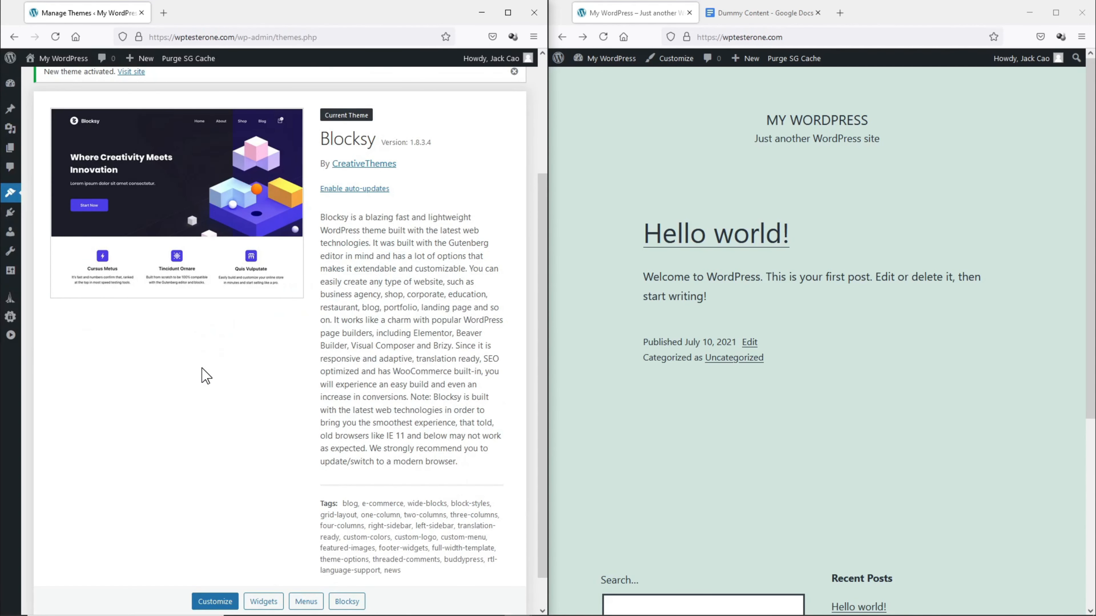
Reload the live site to check the new theme, and bring up the Dummy Content document in Google Docs.
click(604, 36)
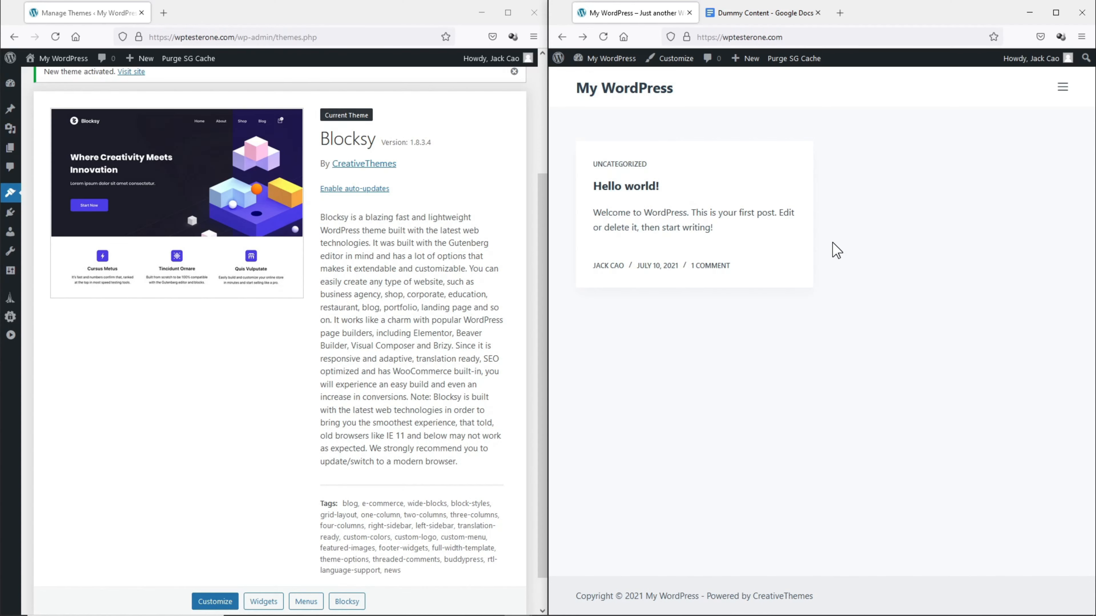
click(762, 12)
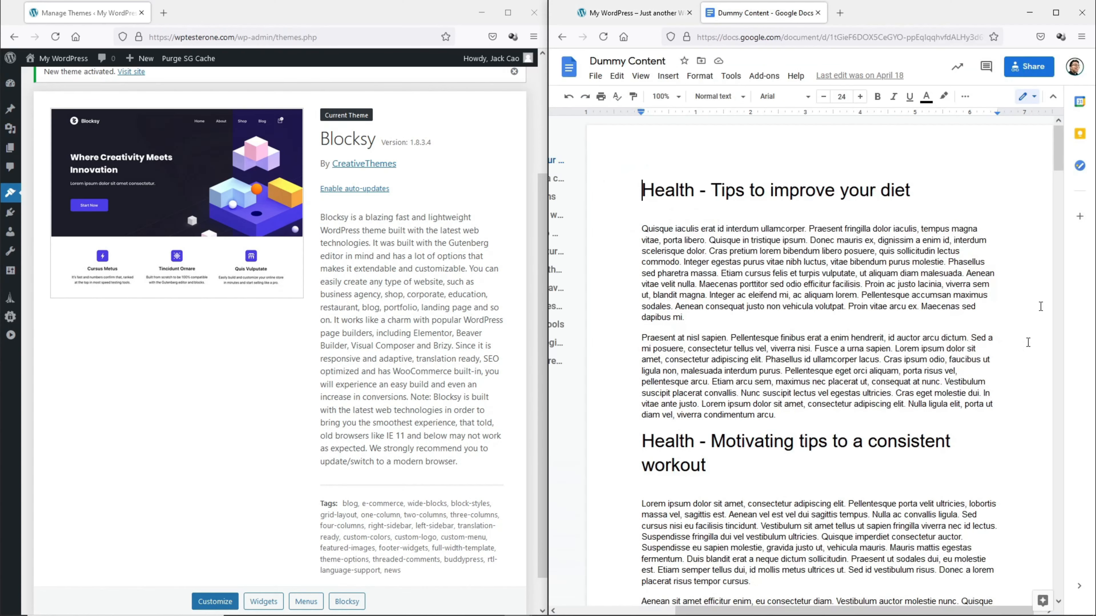
mouse_move(1059, 143)
mouse_down()
mouse_move(1052, 577)
mouse_move(1057, 145)
mouse_move(1063, 151)
mouse_up()
Create a new WordPress post titled "Tips to improve your diet", copying the title from the first heading in the Dummy Content document.
mouse_move(11, 113)
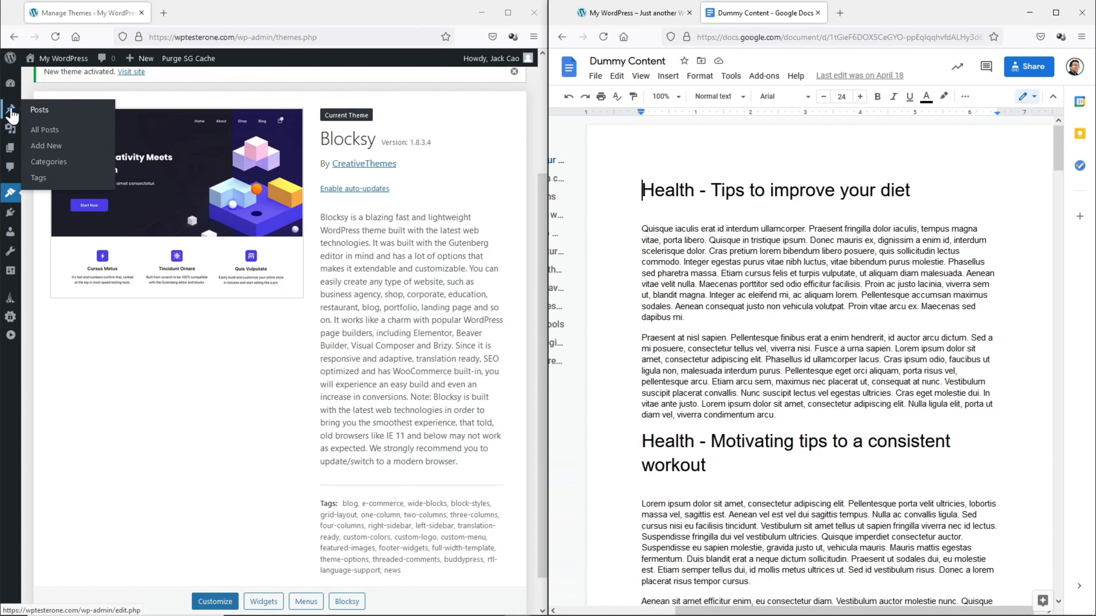
click(46, 146)
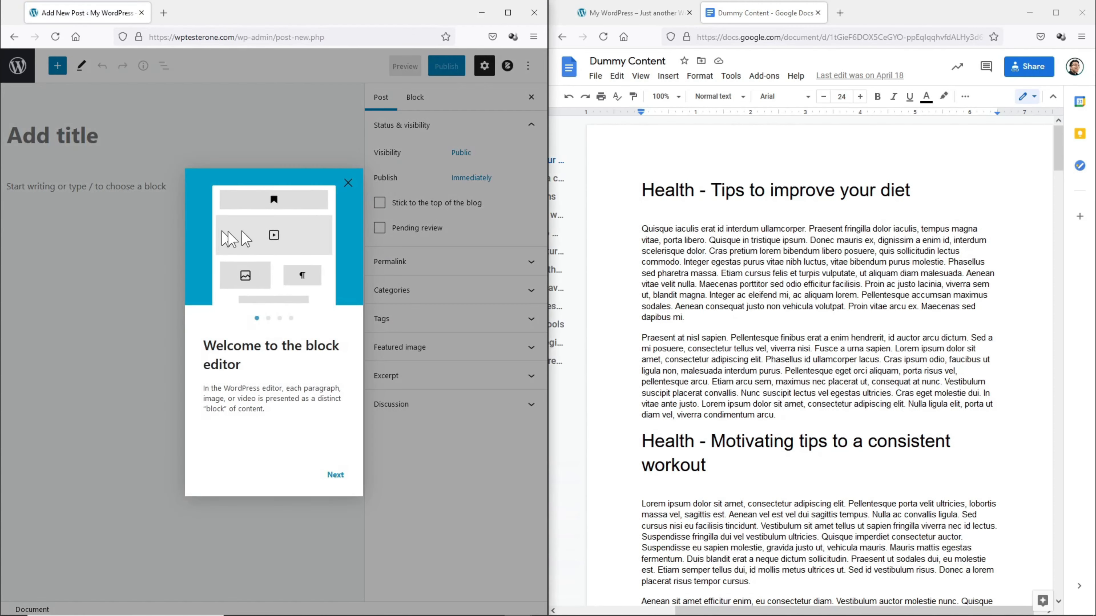
click(346, 187)
drag(715, 184, 918, 189)
key(ctrl+c)
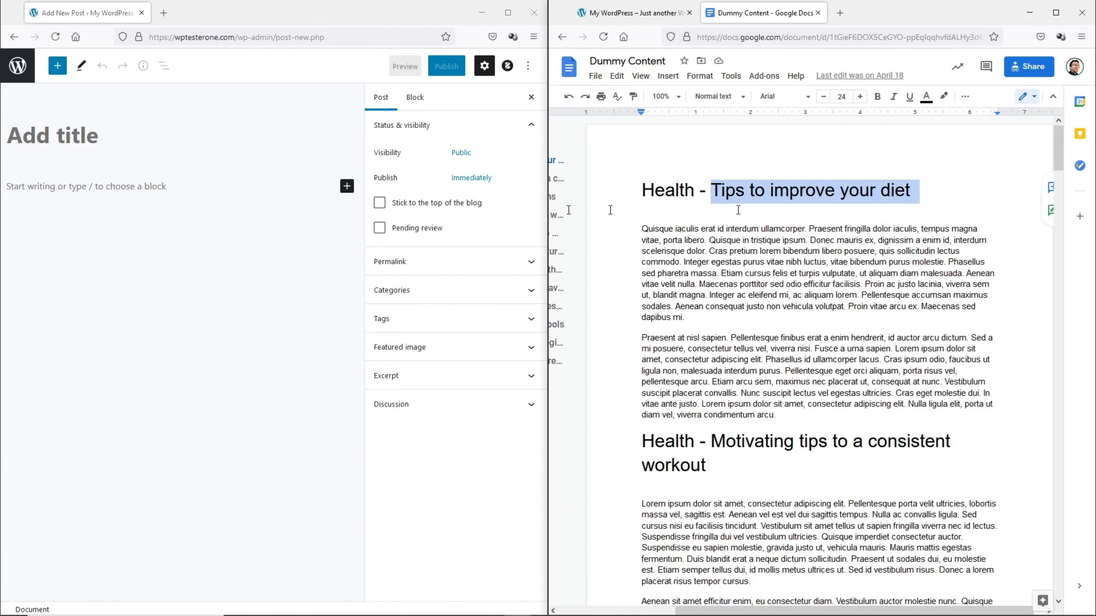
click(148, 153)
key(ctrl+v)
Copy the two paragraphs under the diet heading in the document into the post body.
drag(642, 230, 799, 421)
key(ctrl+c)
click(156, 191)
key(ctrl+v)
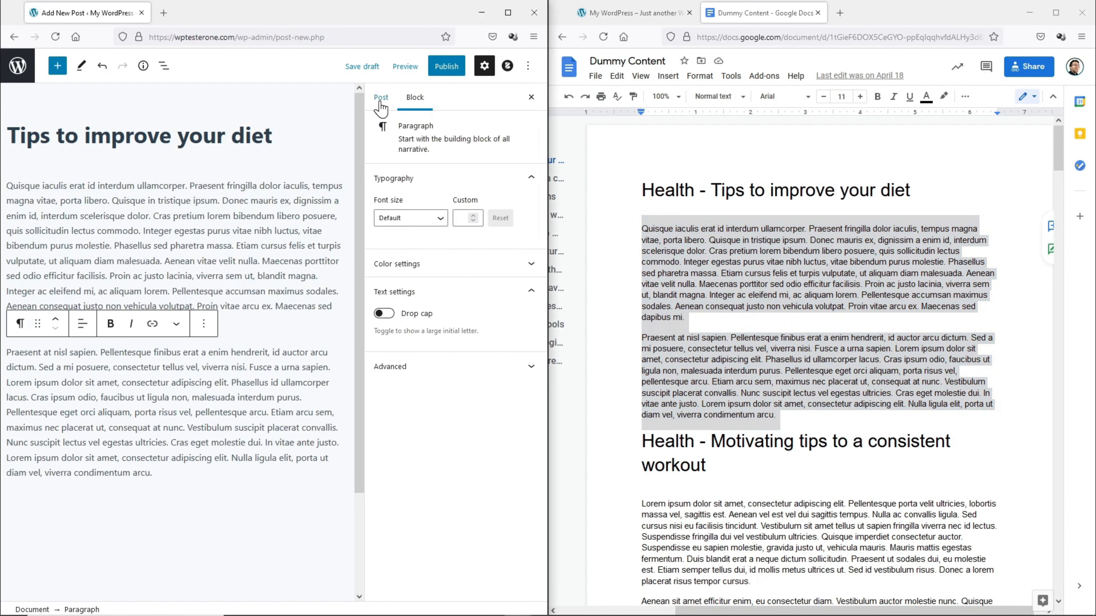
Create a new category named Health for the post.
click(381, 102)
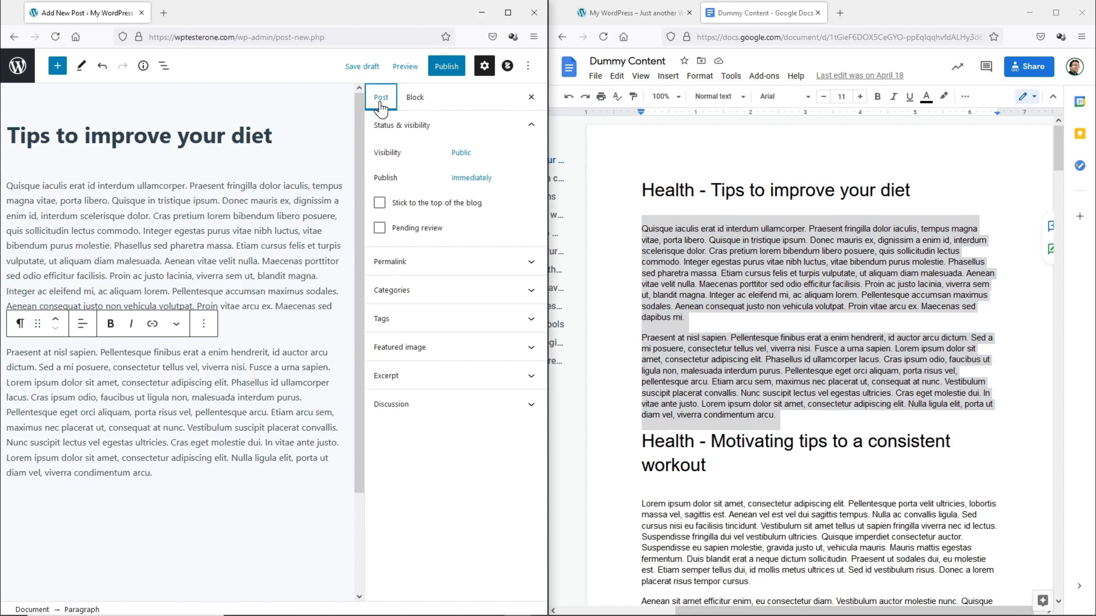
click(405, 298)
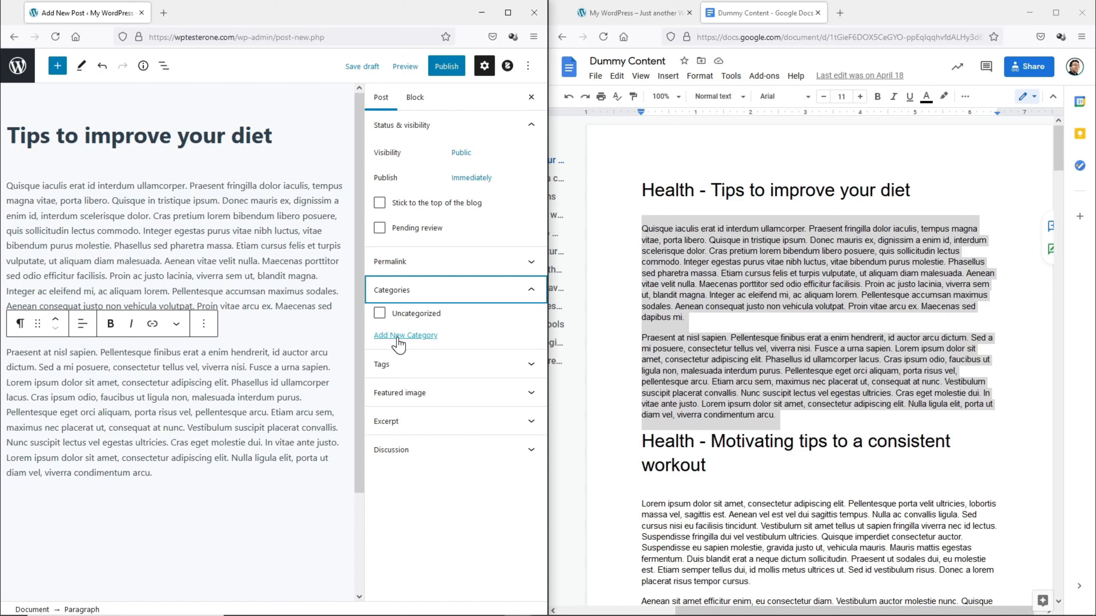
click(398, 336)
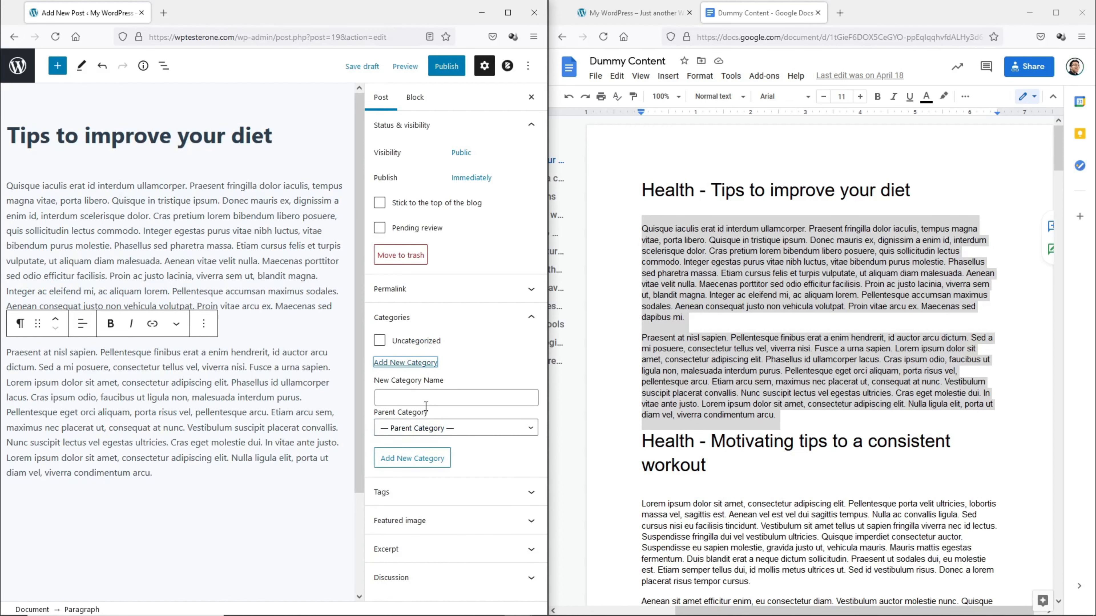
click(425, 405)
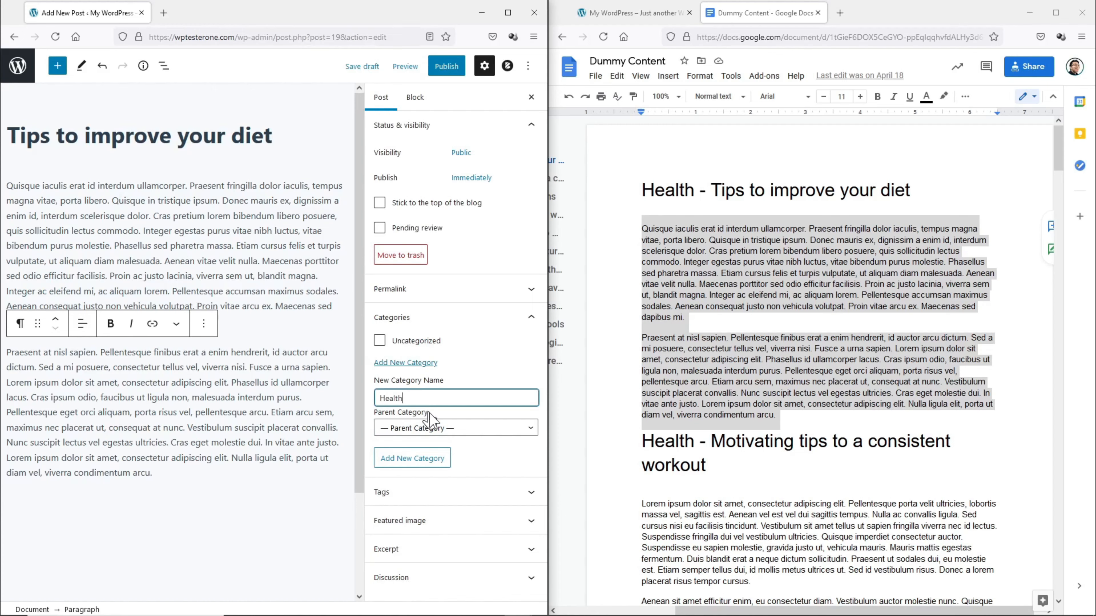
click(419, 466)
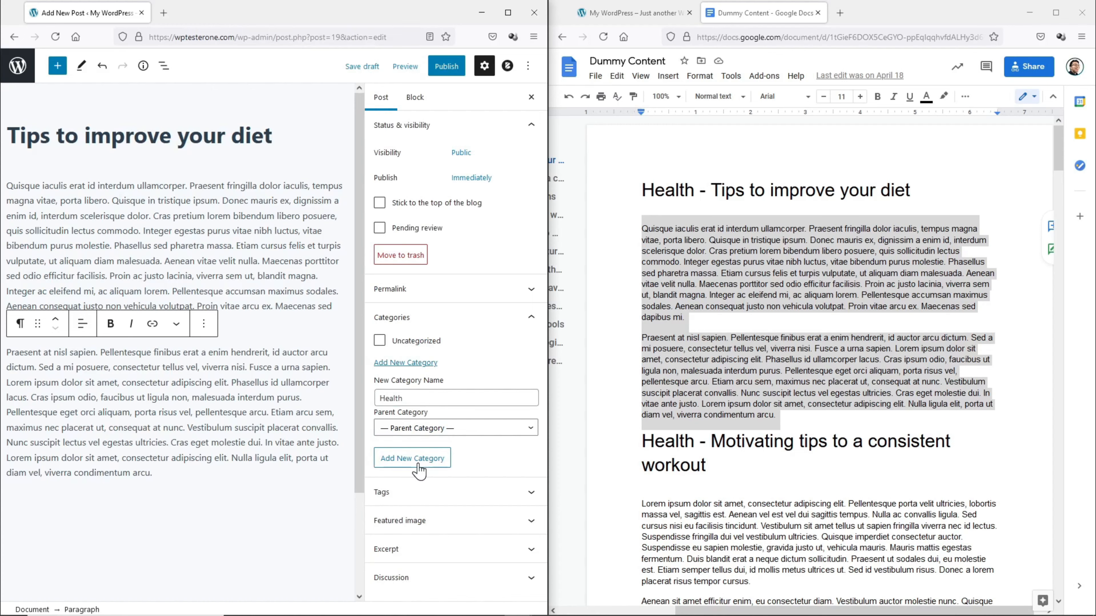
Choose Health-Tips-to-improve-your-diet.jpg from the media library for the post's featured image.
click(429, 537)
scroll(437, 535, down, 2)
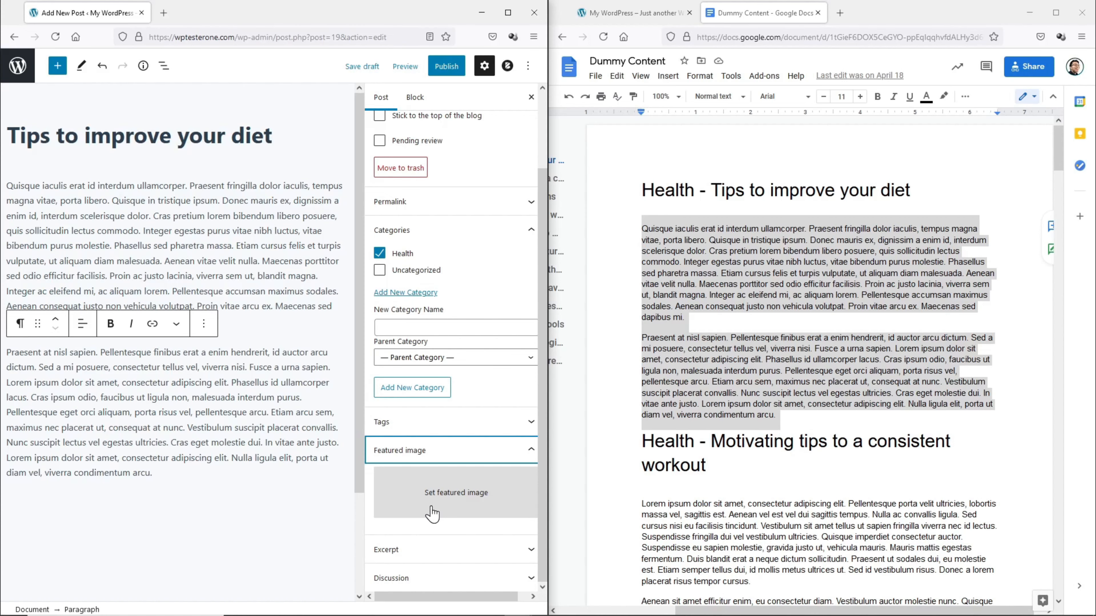
click(432, 514)
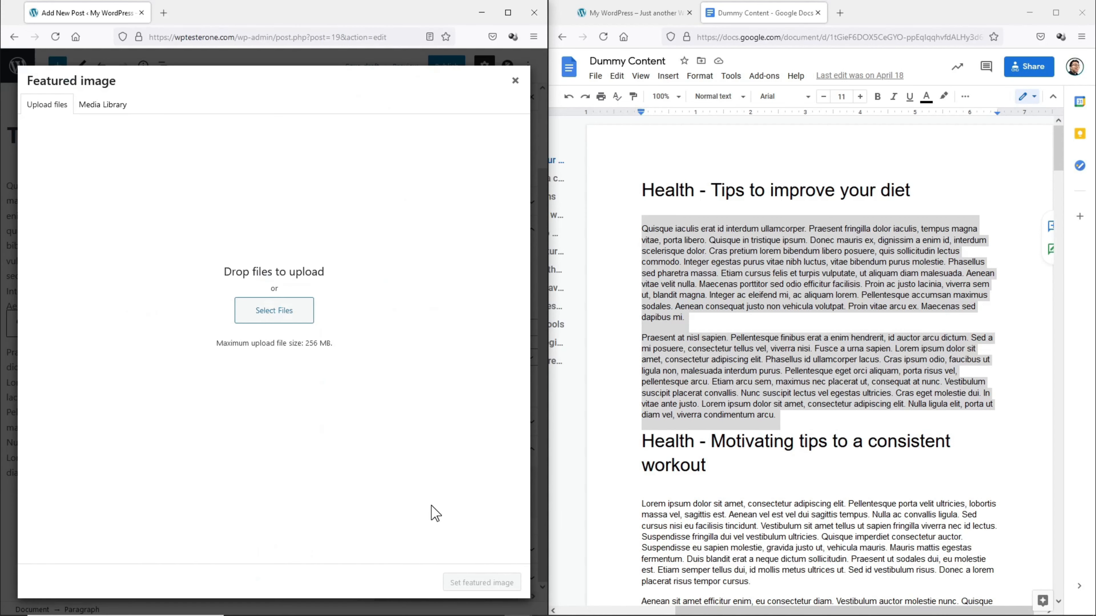
click(269, 315)
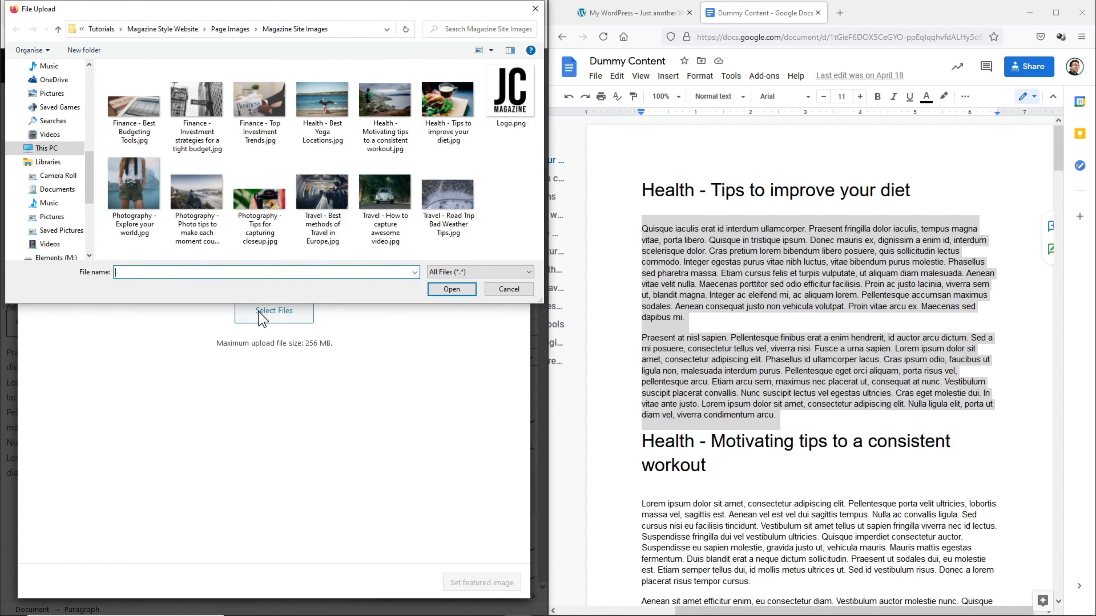
click(539, 11)
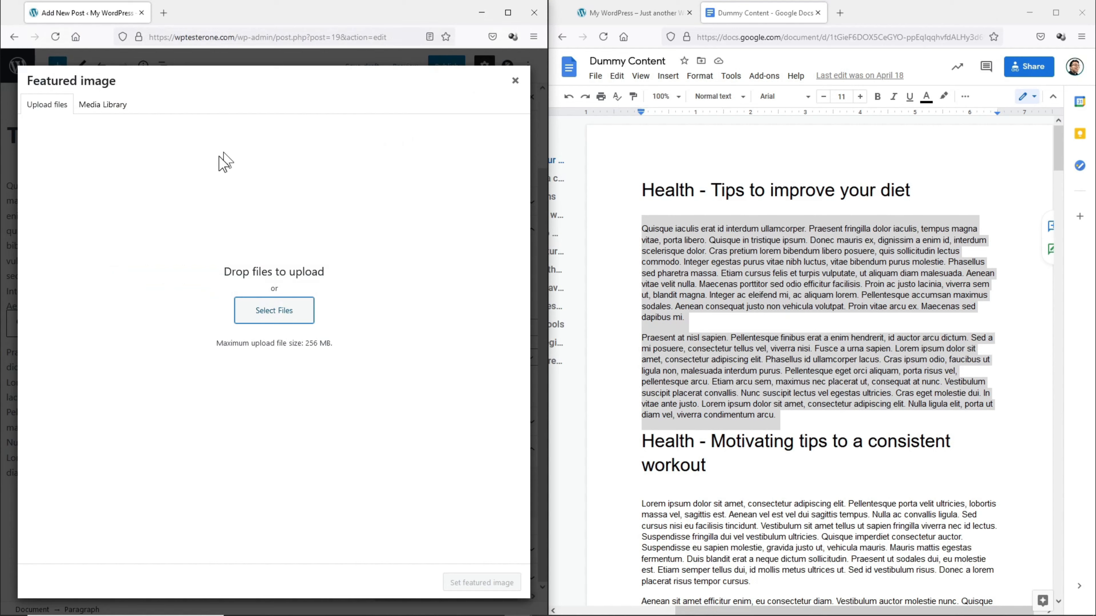
click(123, 108)
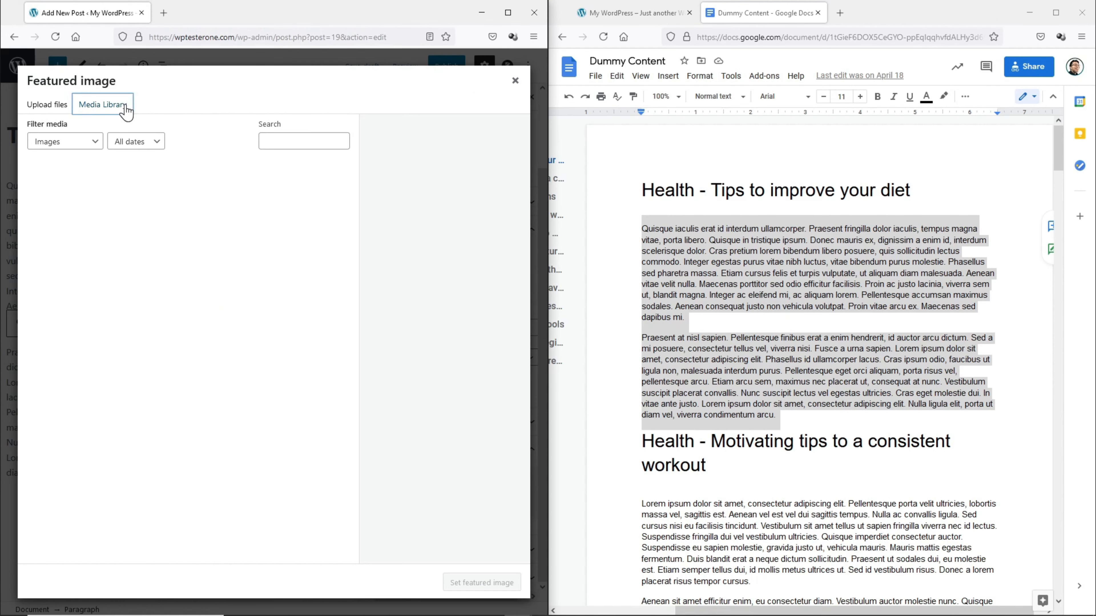
click(307, 284)
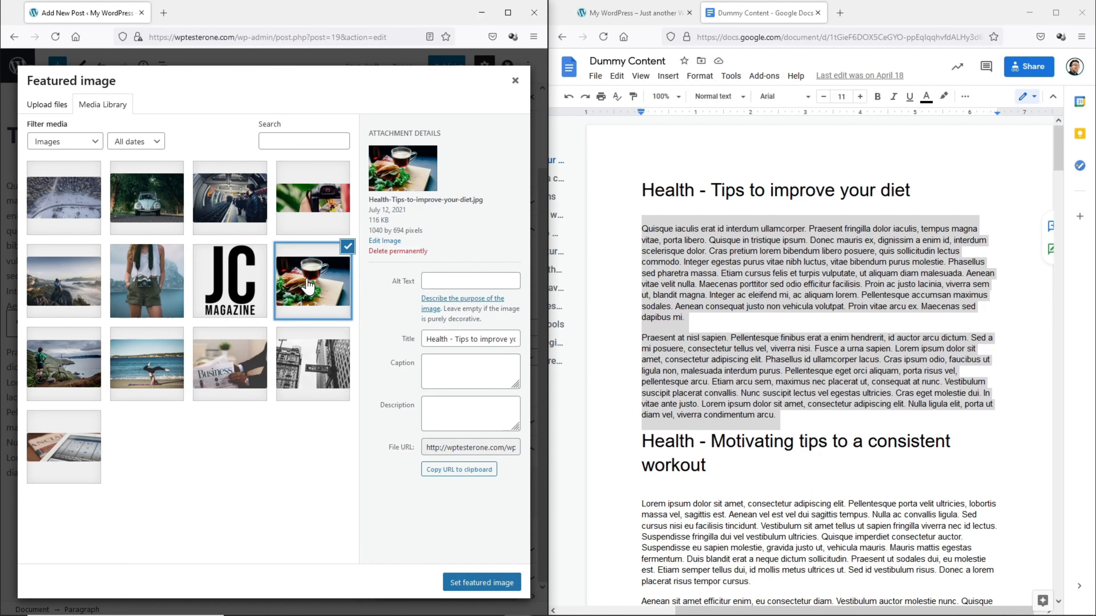
Copy the image's title into its alt text and set it as the featured image.
click(457, 339)
key(ctrl+a)
key(ctrl+c)
click(466, 273)
key(ctrl+v)
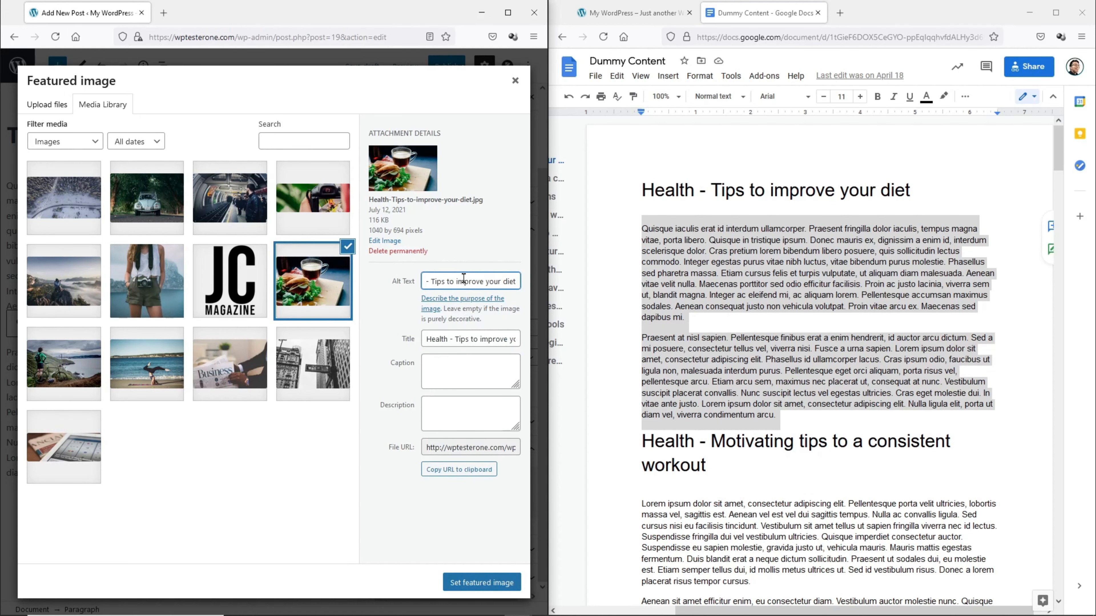
click(477, 585)
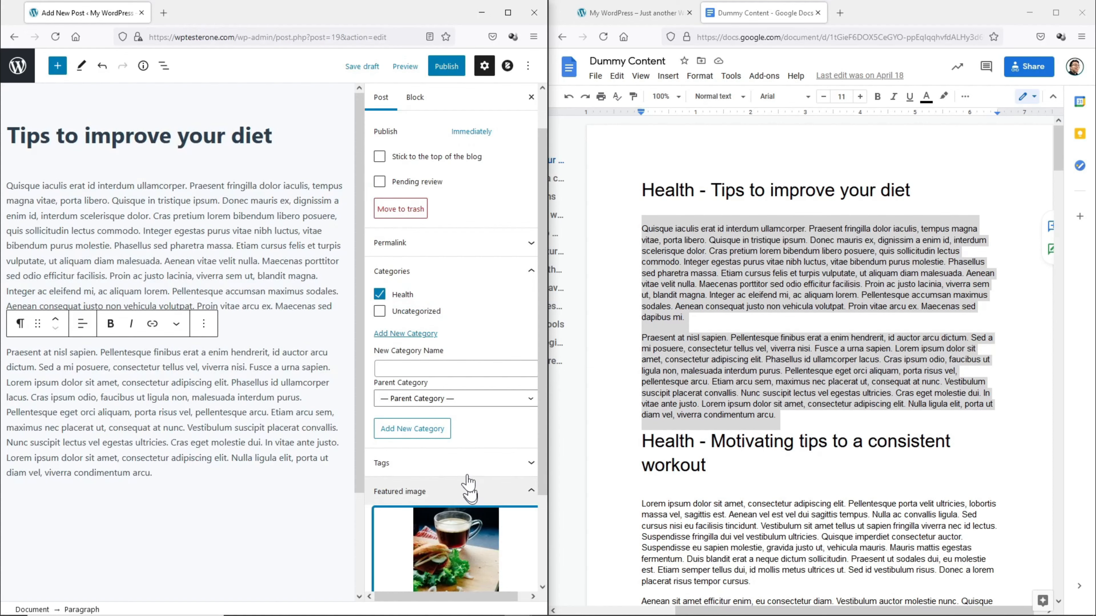
Publish the "Tips to improve your diet" post.
click(445, 68)
click(446, 67)
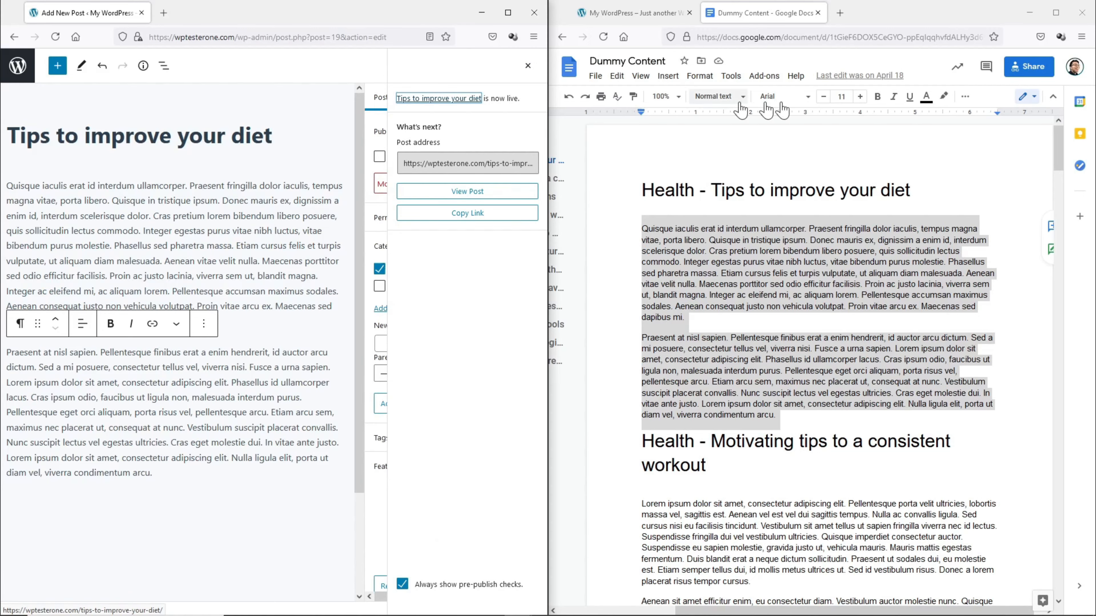
Review the published posts and their categories in the posts list, then reload the site's front page and check how they display.
mouse_move(1053, 158)
mouse_down()
mouse_move(1044, 604)
mouse_move(1044, 154)
mouse_up()
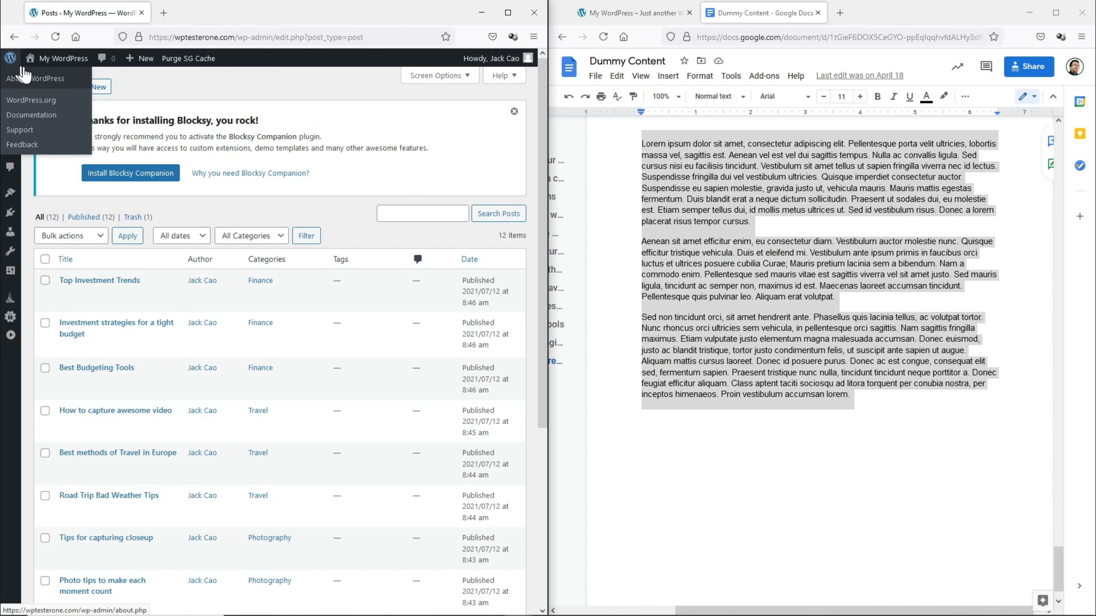
drag(537, 147, 538, 260)
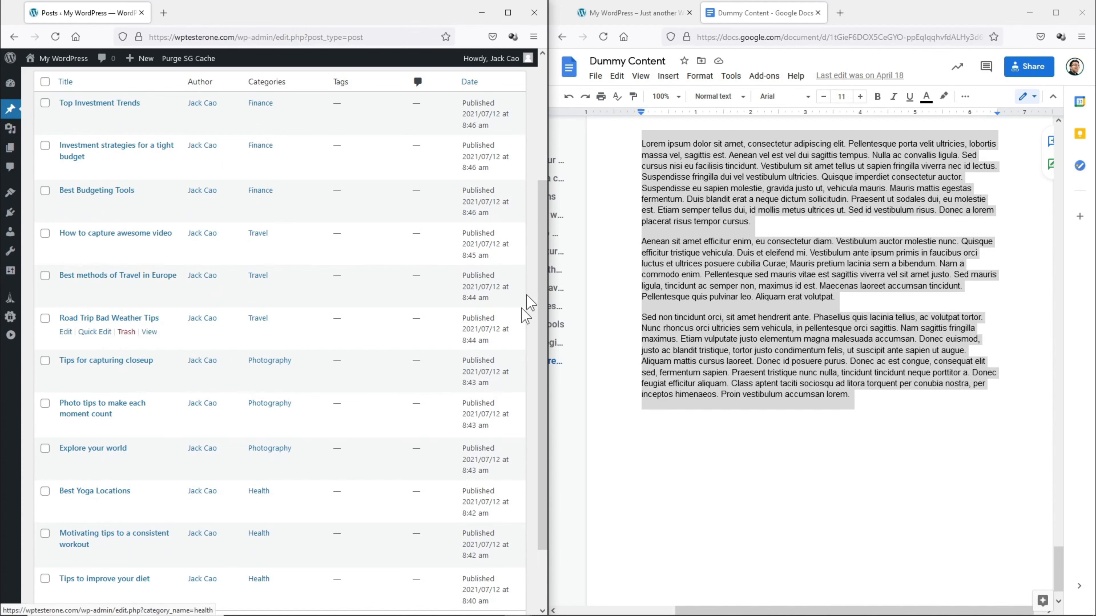
click(636, 15)
click(604, 37)
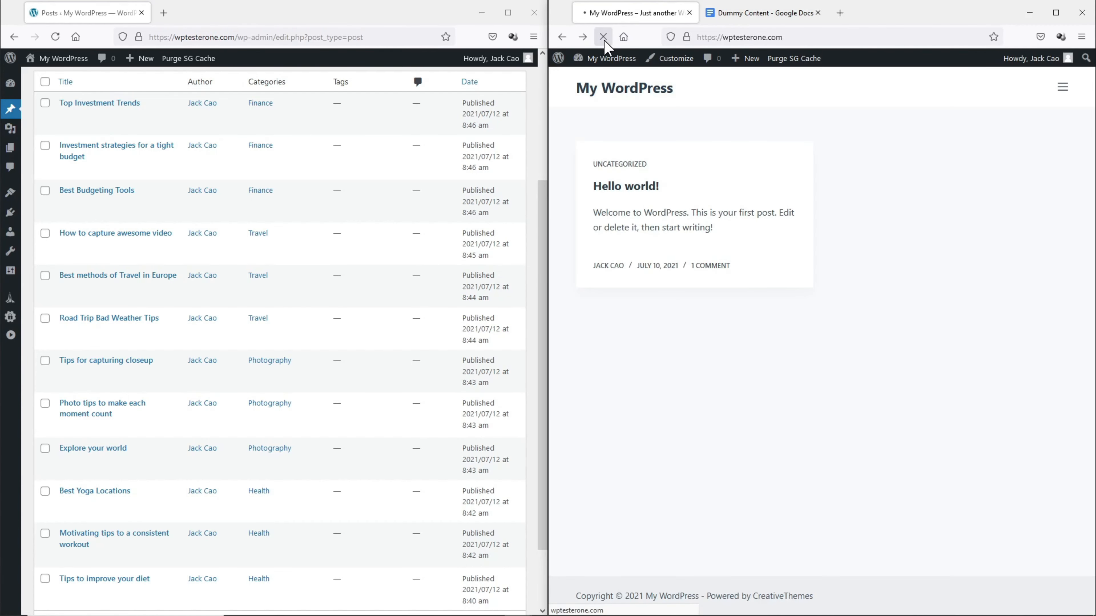
scroll(658, 101, down, 10)
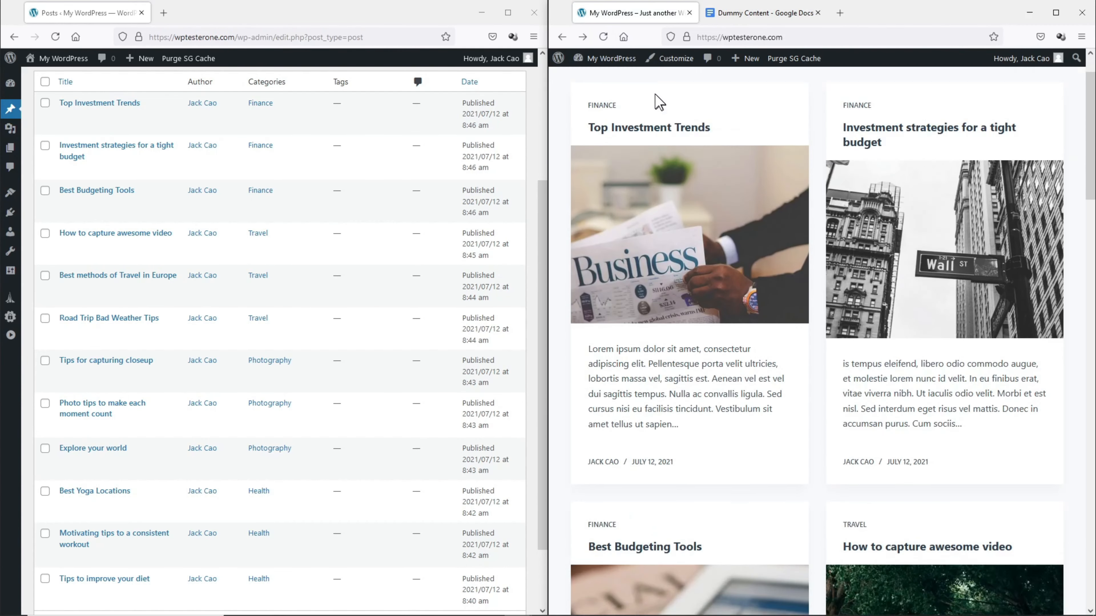
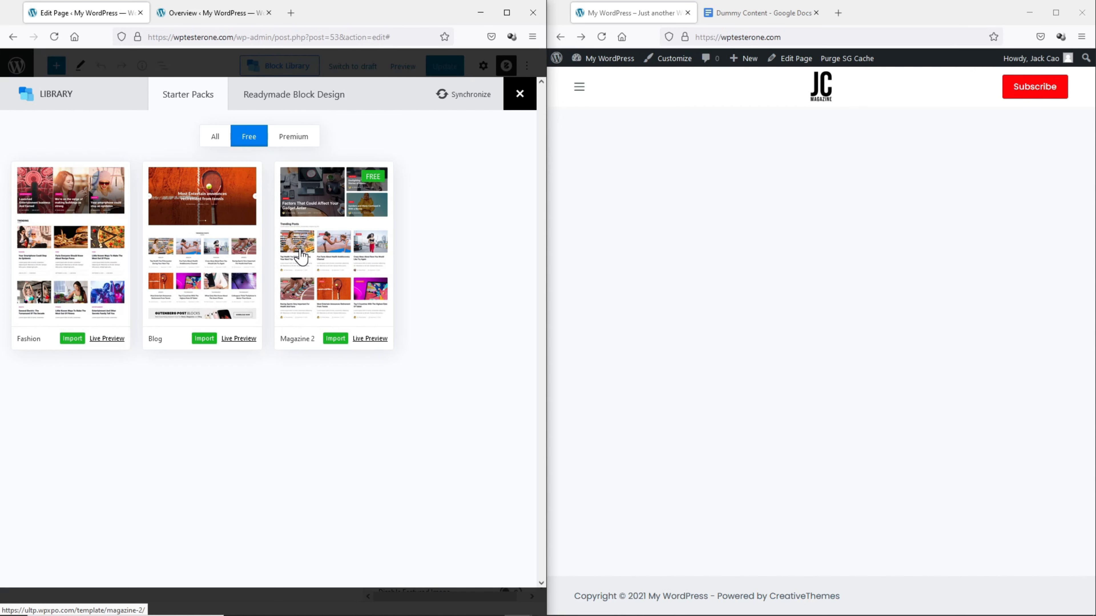
Import the free Magazine 2 starter pack into the page and update the page.
click(335, 339)
drag(357, 169, 327, 558)
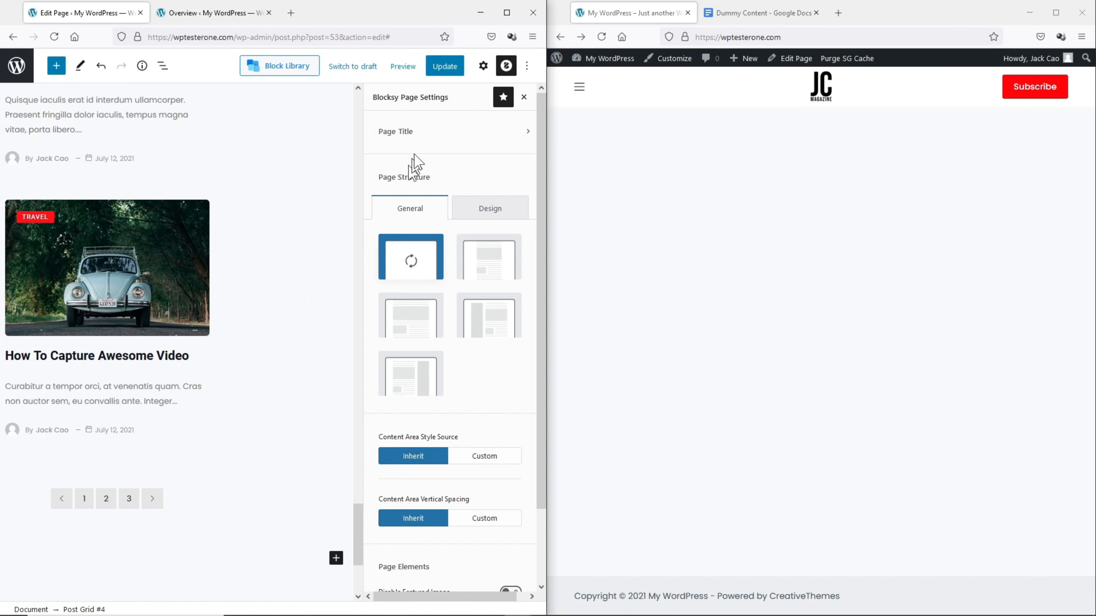
click(446, 67)
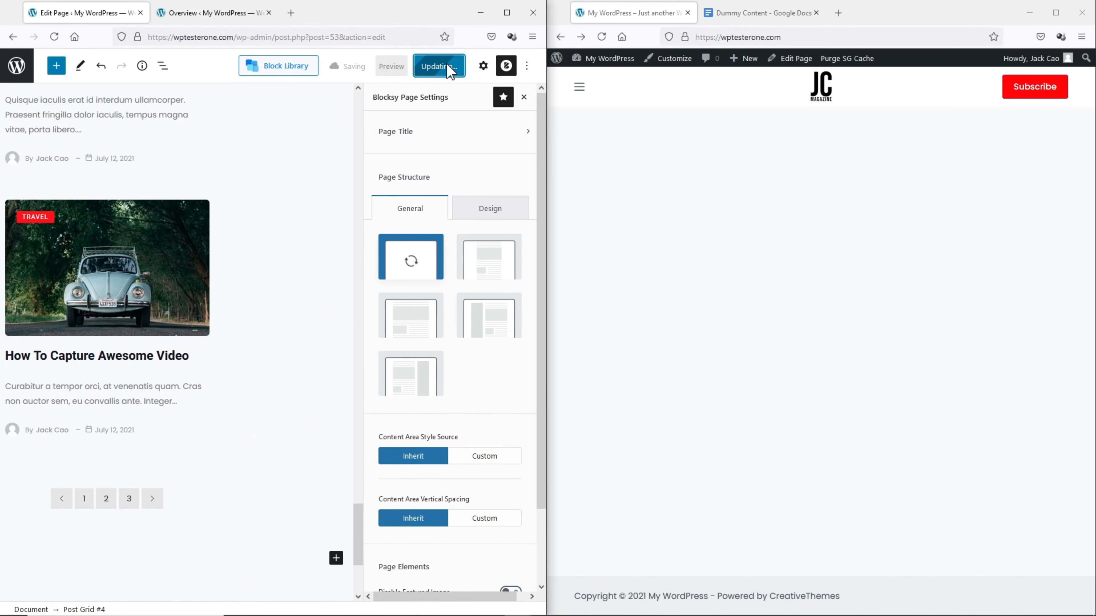
Reload the live front page, look through the imported layout, and view pages 2 and 3 of the Latest Stories section.
click(602, 36)
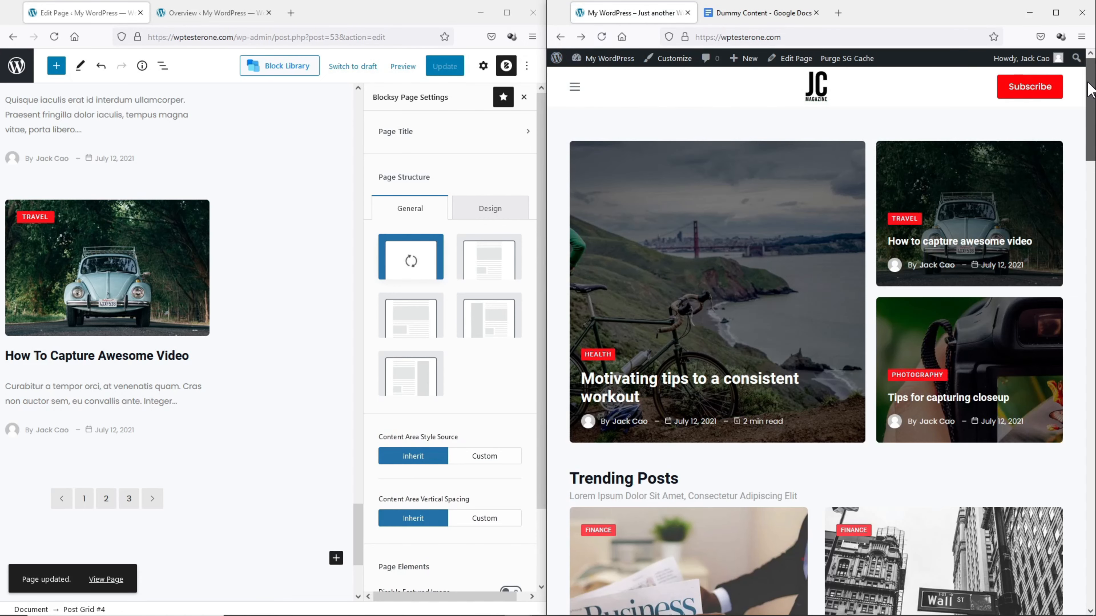
scroll(1076, 201, down, 10)
drag(1076, 200, 979, 540)
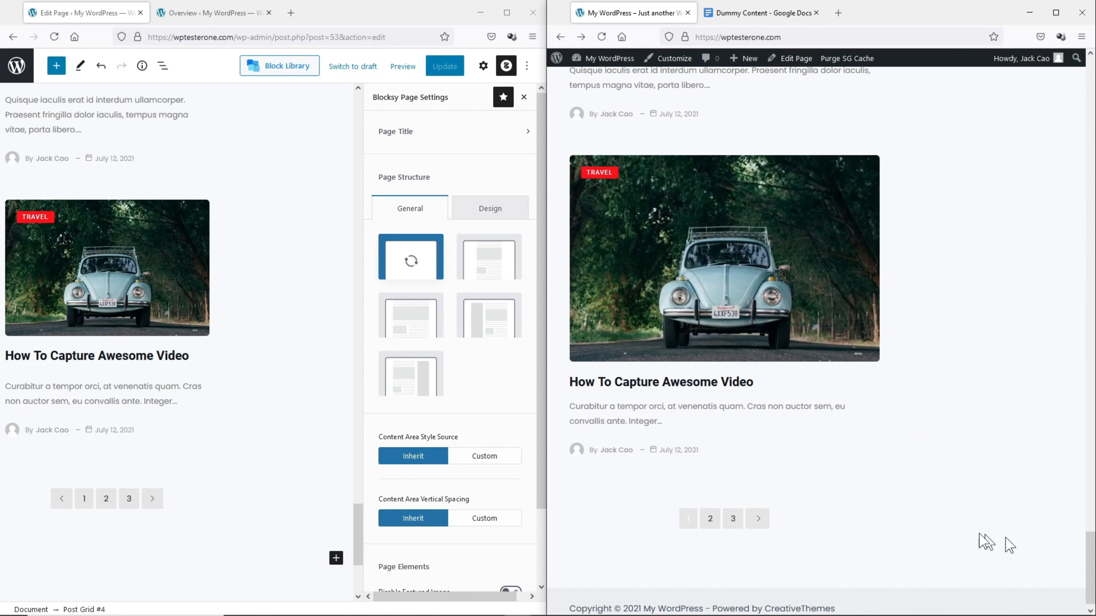
click(702, 520)
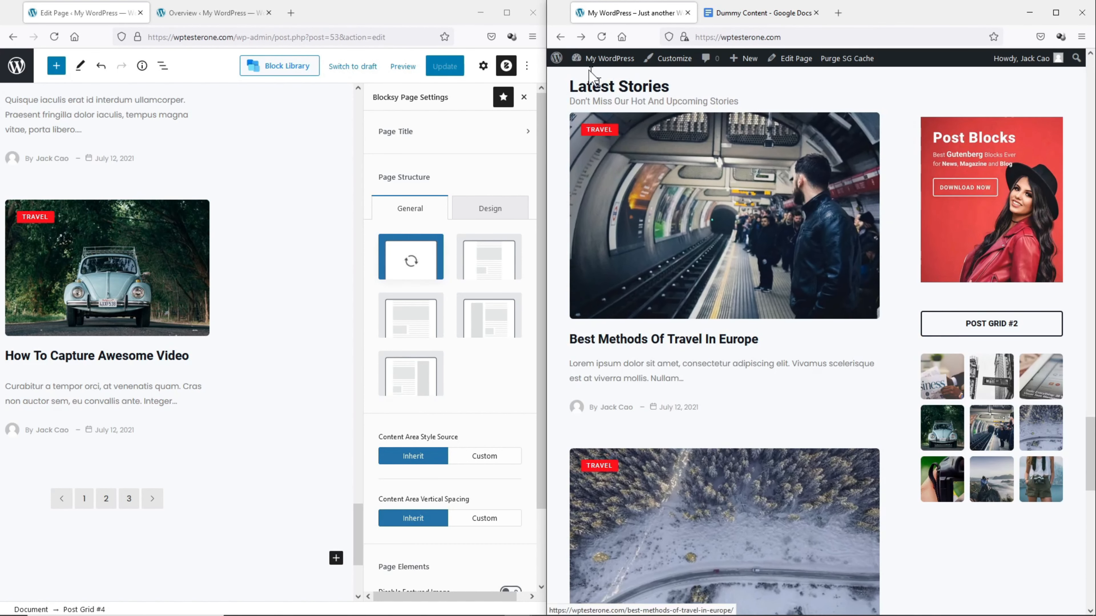
scroll(707, 496, down, 6)
scroll(707, 496, down, 10)
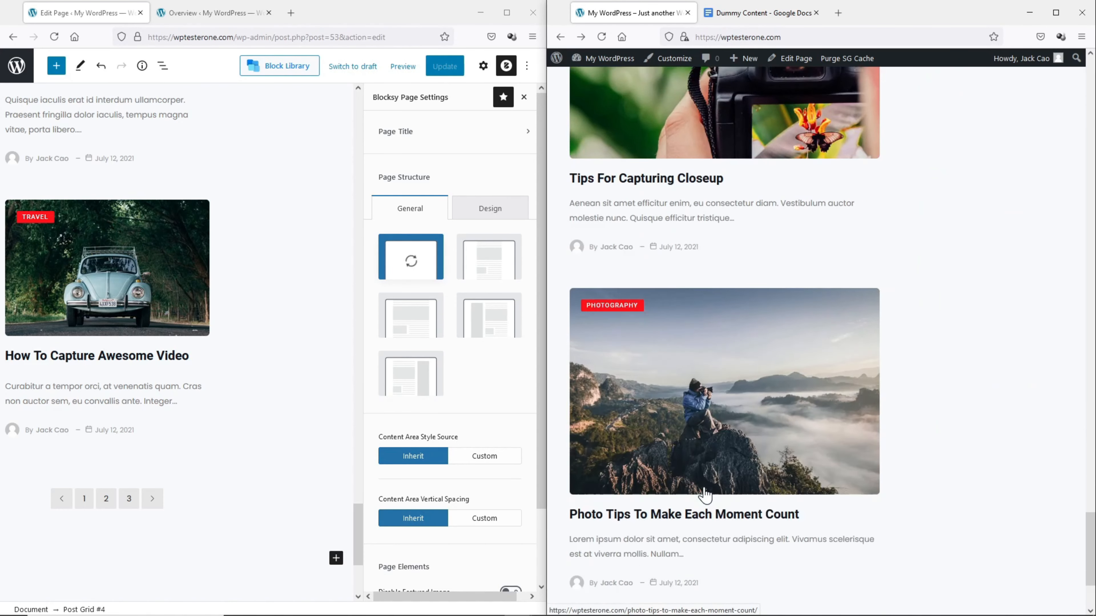
click(725, 506)
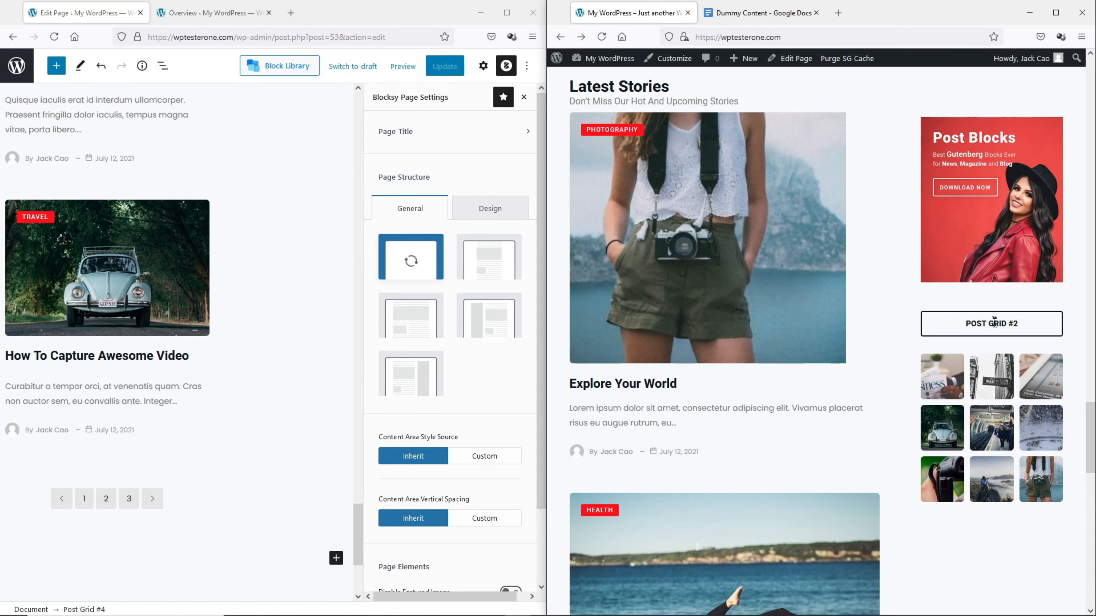
Change the "Post Grid #2" sidebar heading to "AWESOME POSTS", update the page, and reload the live site.
drag(971, 323, 1019, 324)
scroll(228, 462, up, 10)
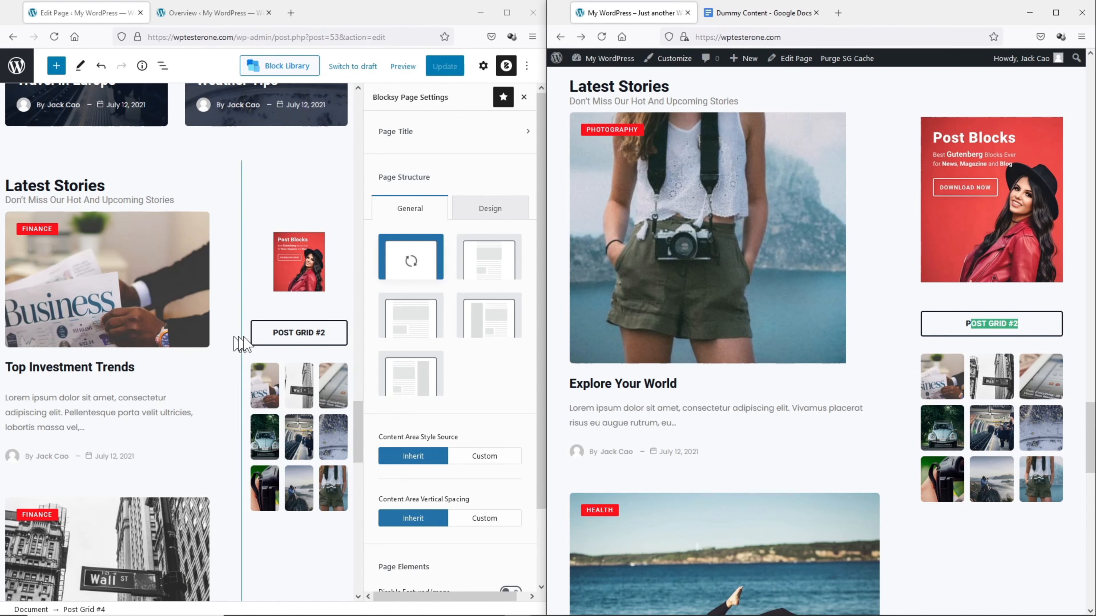
triple_click(287, 333)
text(AWESOME POSTS)
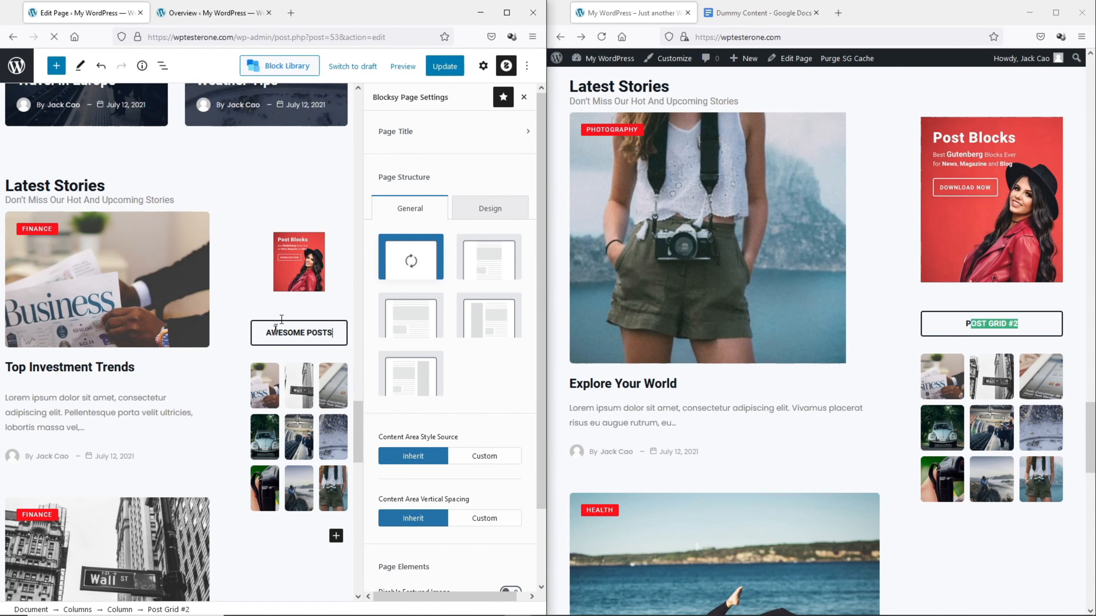
click(445, 66)
click(601, 37)
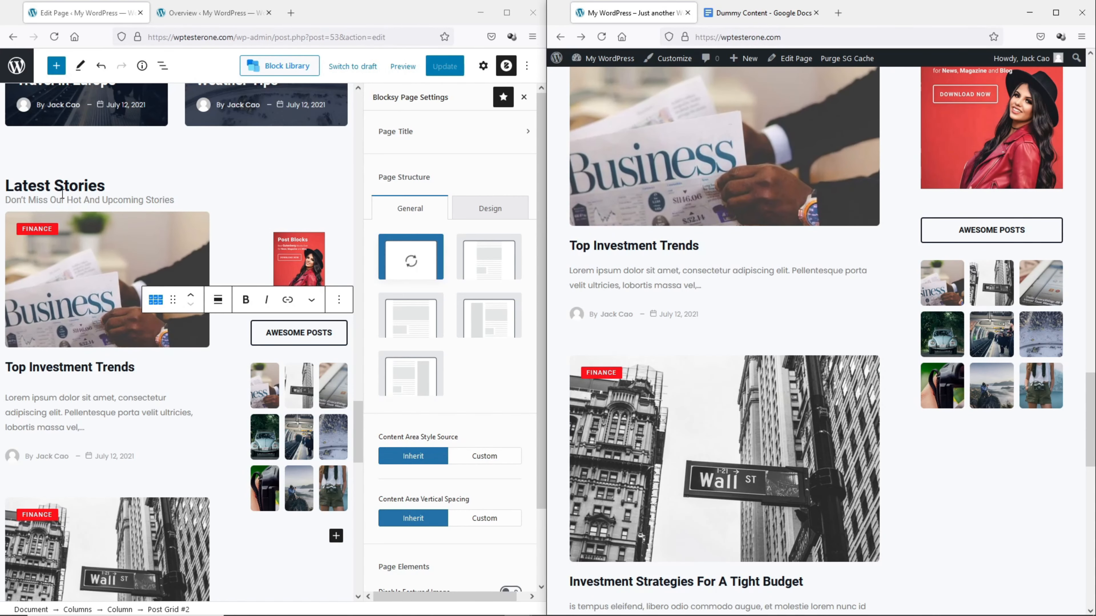
Examine the page's section headings and post grids in the editor, from Latest Stories up to the first Trending Posts grid.
scroll(64, 215, up, 1)
drag(14, 243, 95, 244)
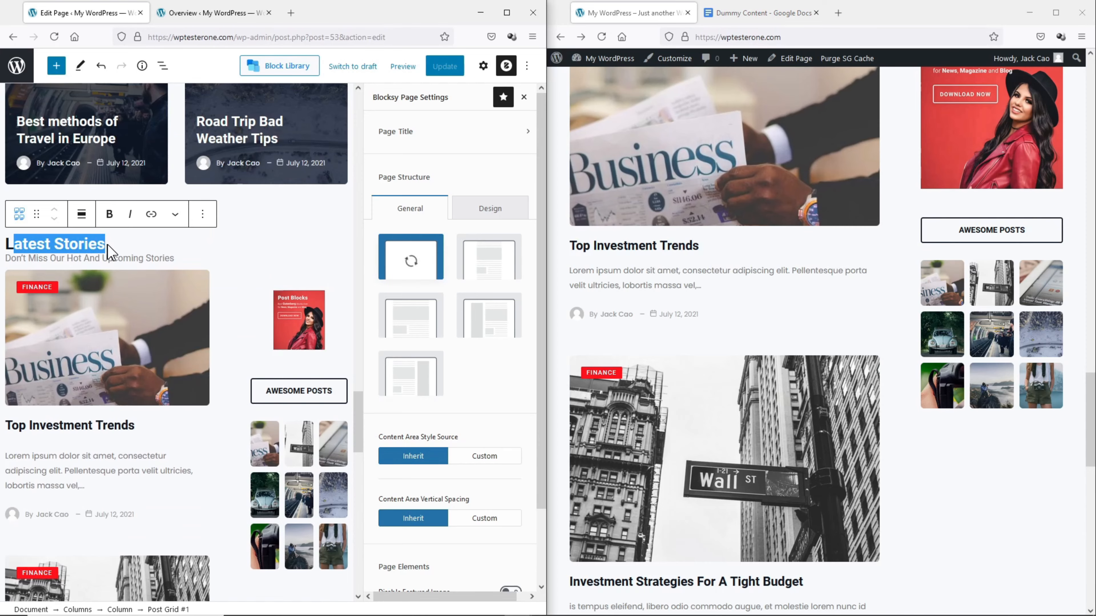
scroll(108, 251, up, 10)
drag(25, 206, 132, 221)
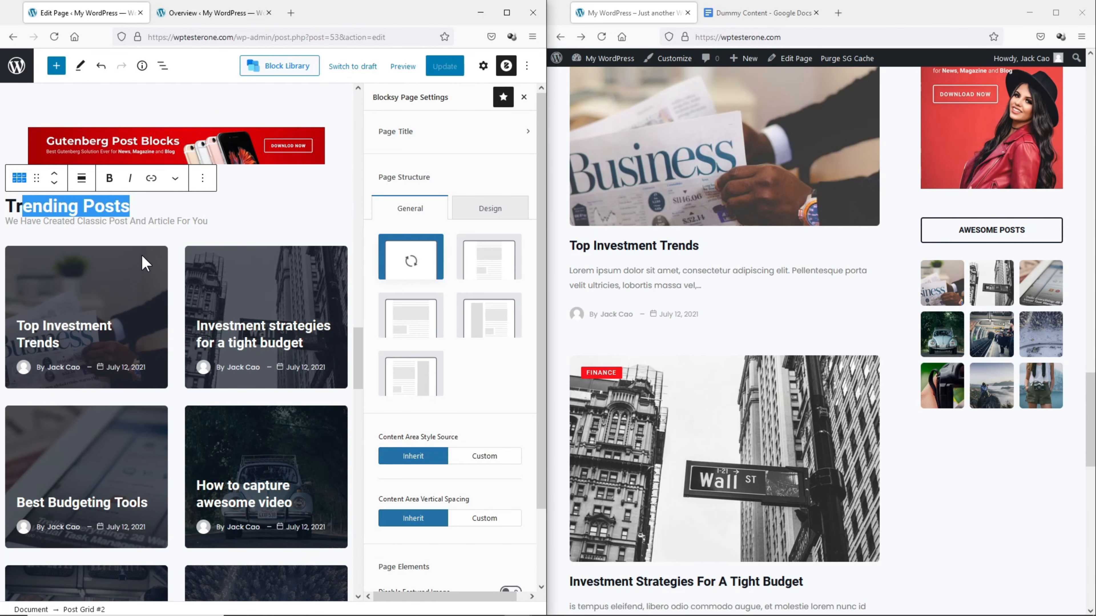
scroll(147, 263, up, 15)
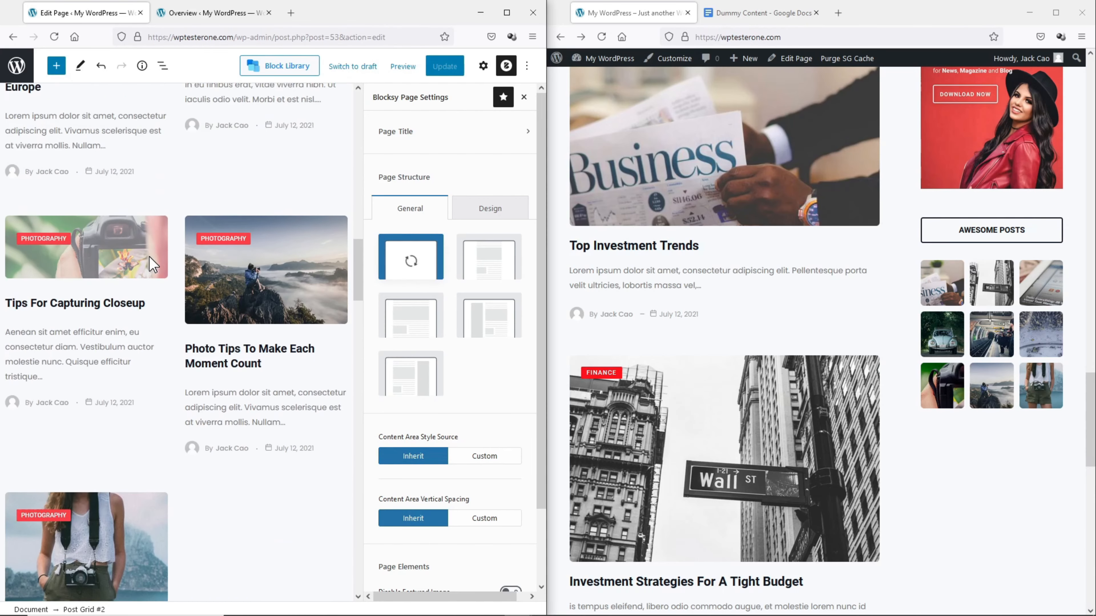
scroll(153, 264, up, 10)
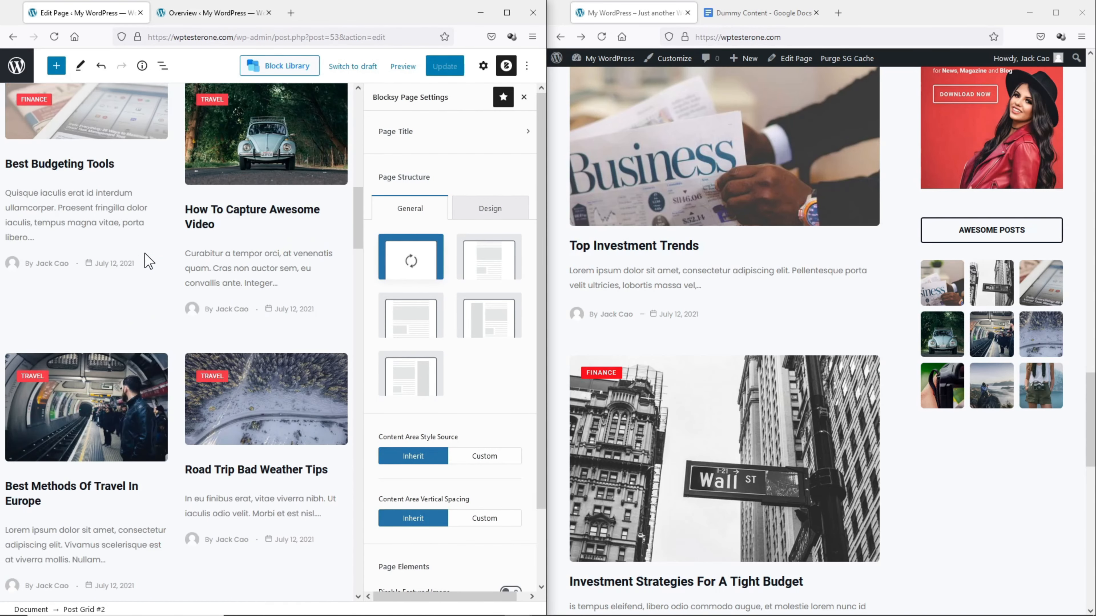
scroll(149, 261, up, 10)
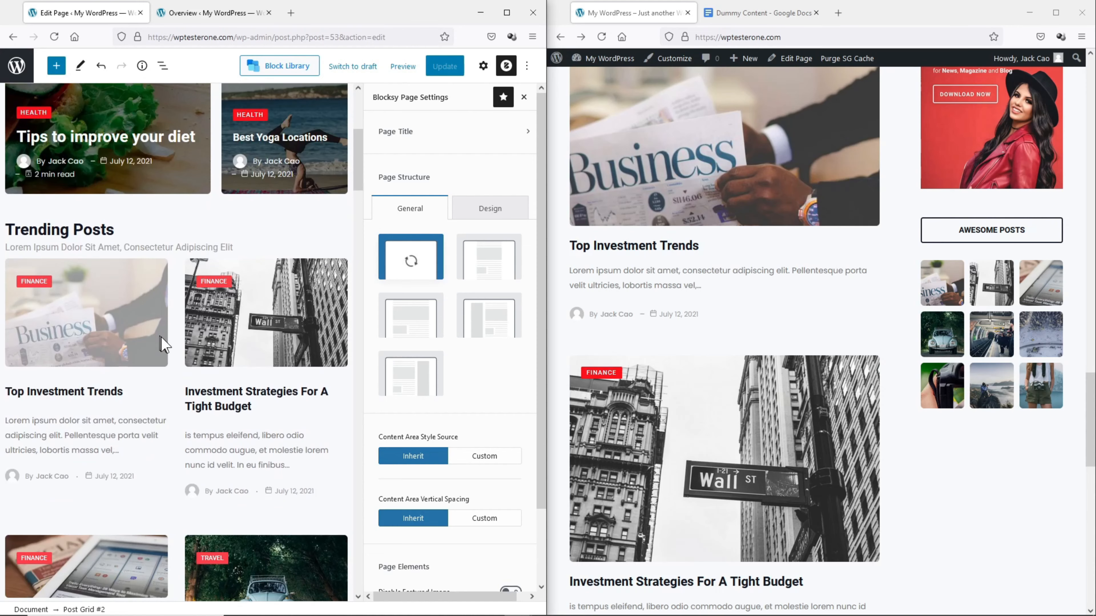
click(175, 344)
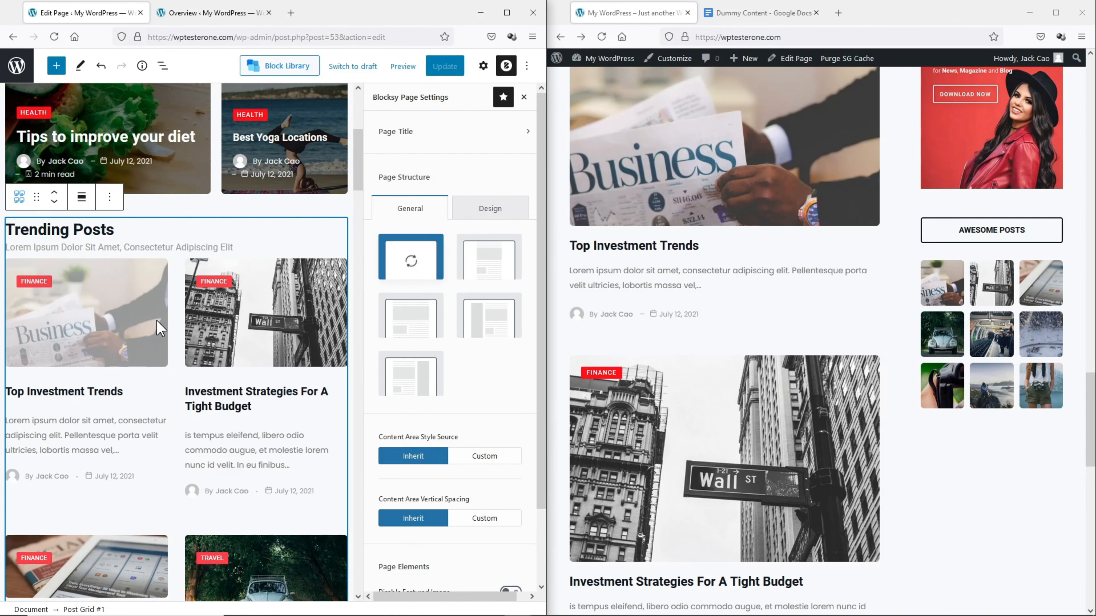
scroll(161, 329, up, 3)
scroll(164, 341, down, 4)
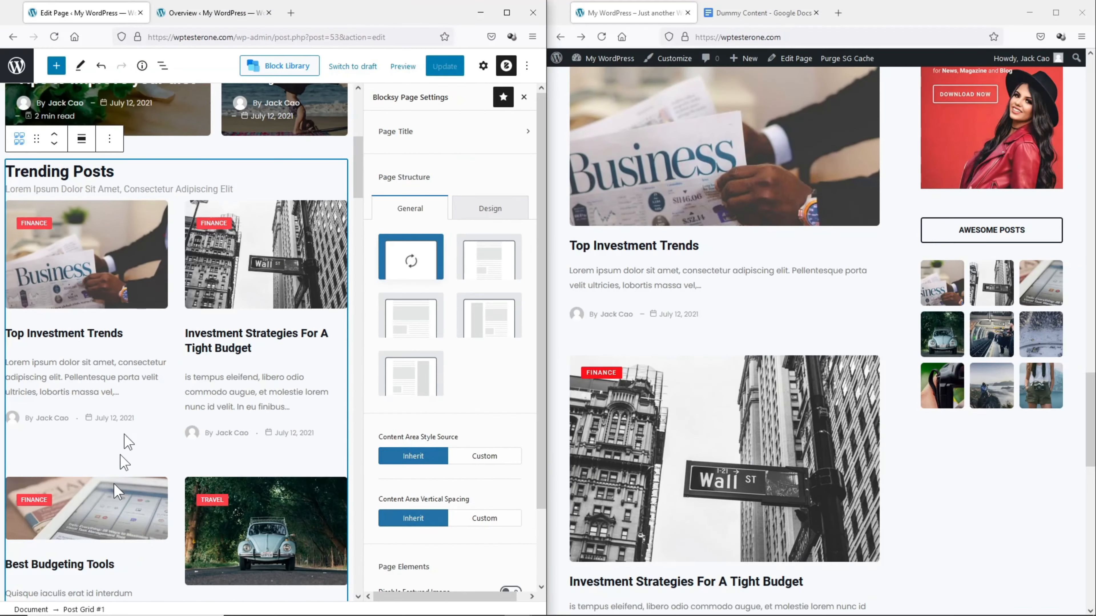
scroll(315, 388, down, 20)
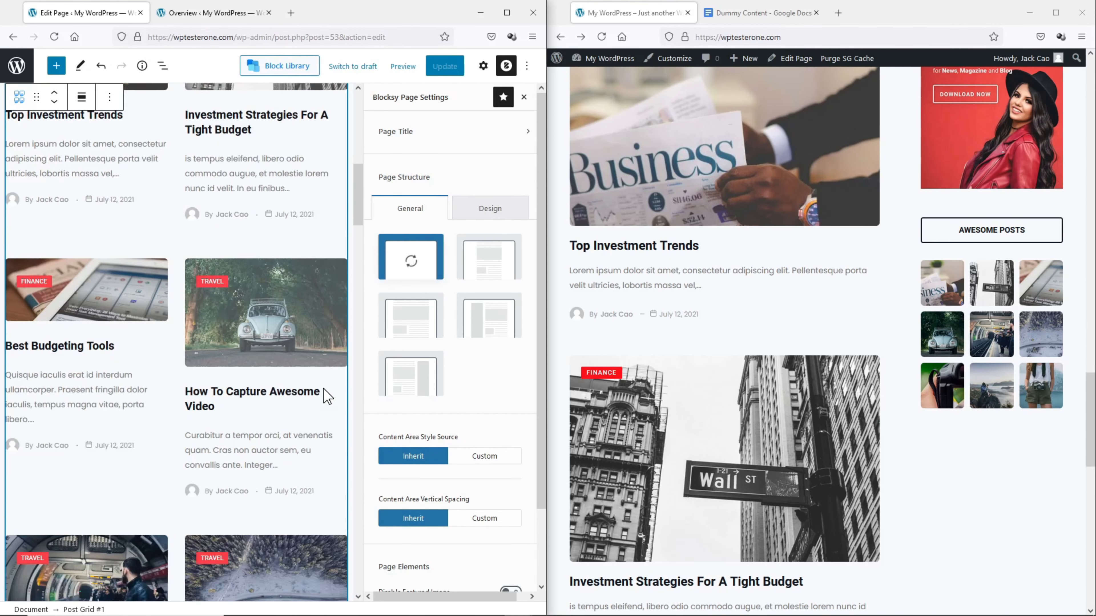
scroll(321, 449, down, 4)
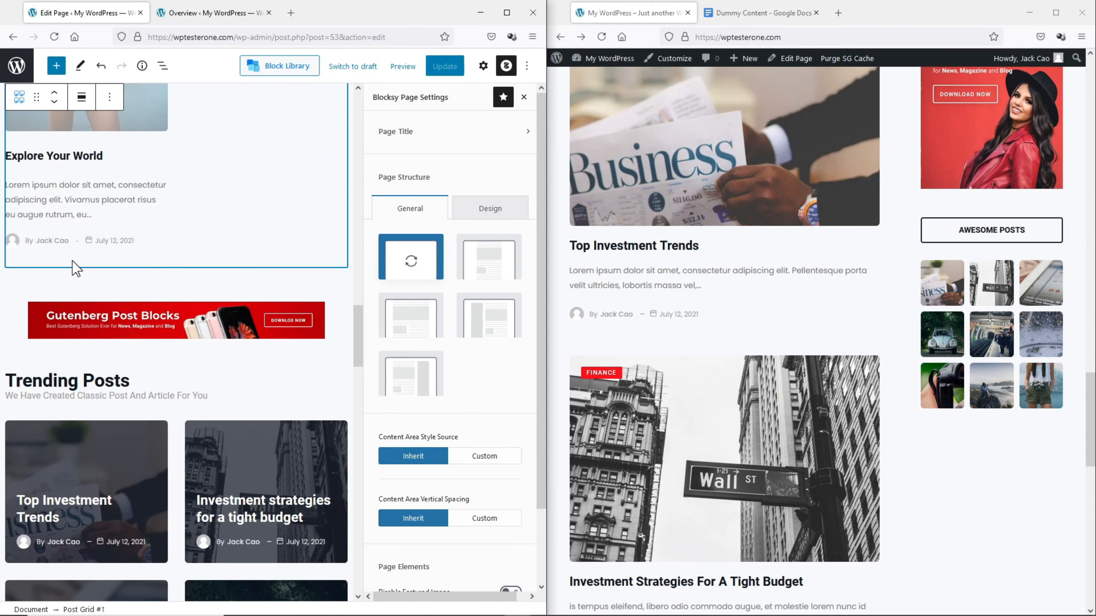
Replace the heading of the first Trending Posts grid with "Our Finance Articles".
scroll(242, 255, up, 15)
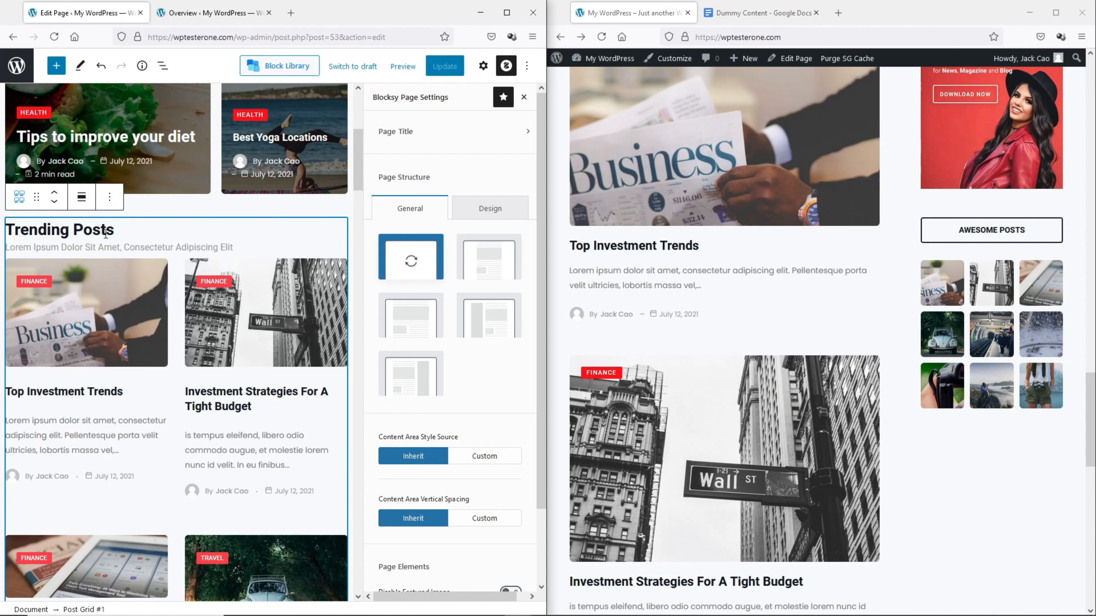
double_click(103, 231)
triple_click(104, 230)
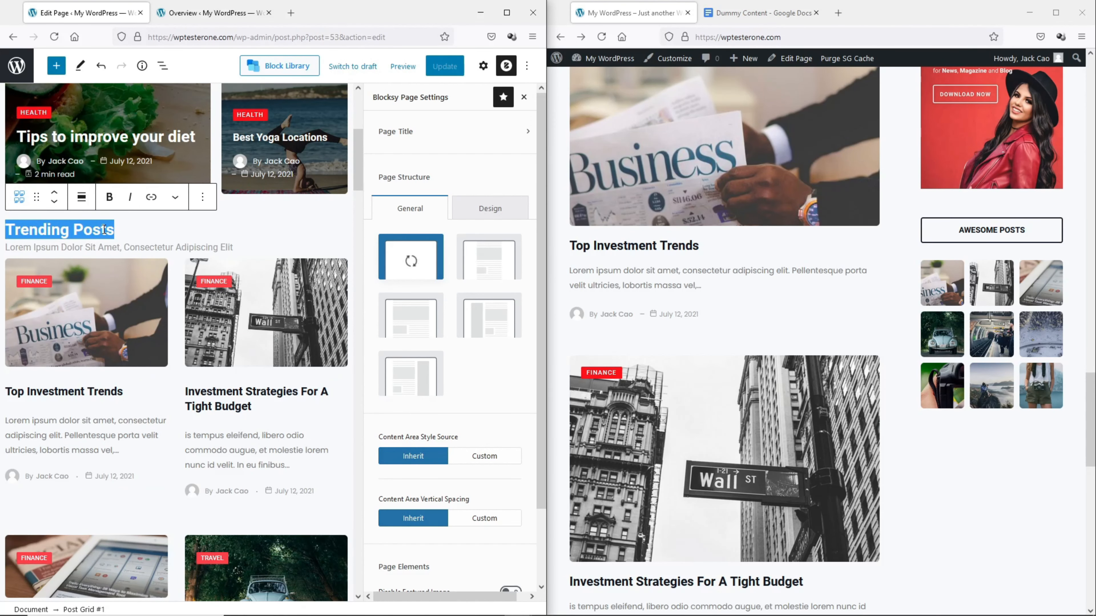
text(Our Finance Articles)
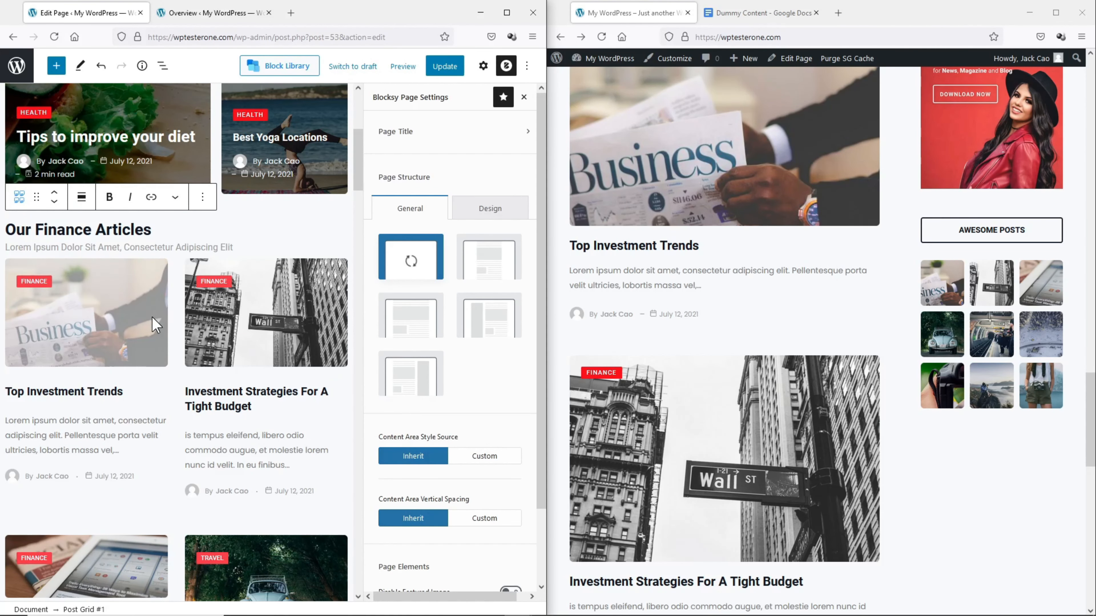
Open the finance grid's block settings, browse its layouts and ready-made designs, and show its general display options.
click(483, 66)
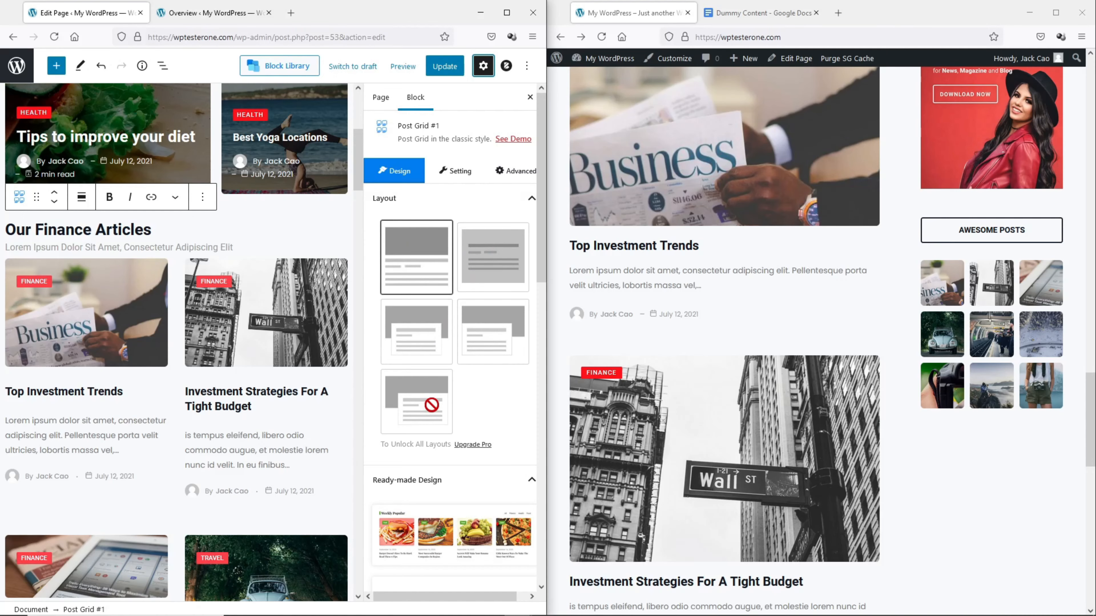
scroll(434, 403, down, 10)
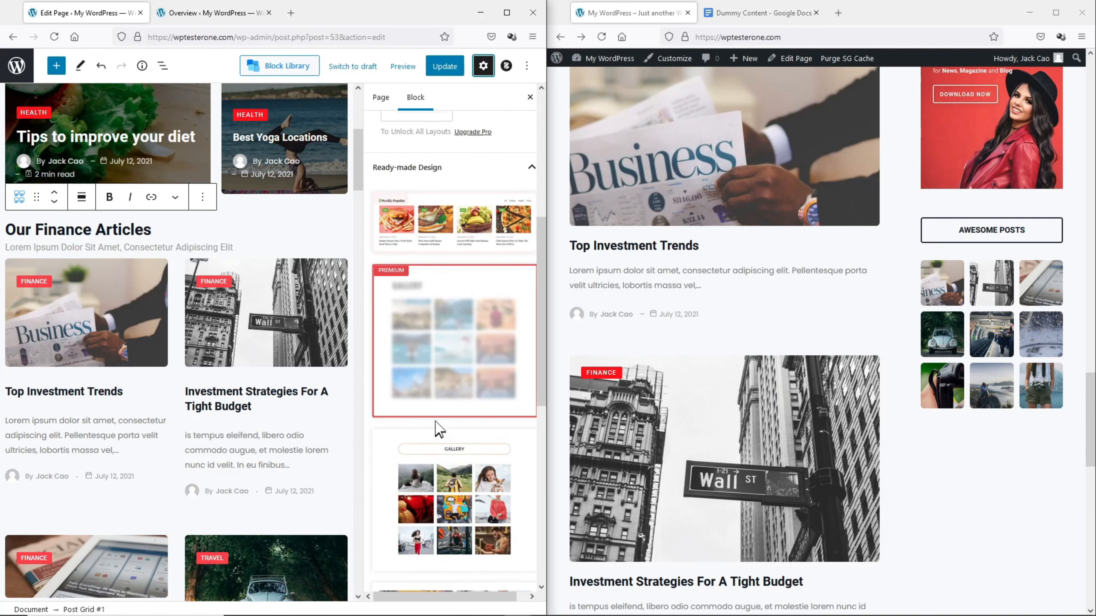
scroll(435, 429, up, 3)
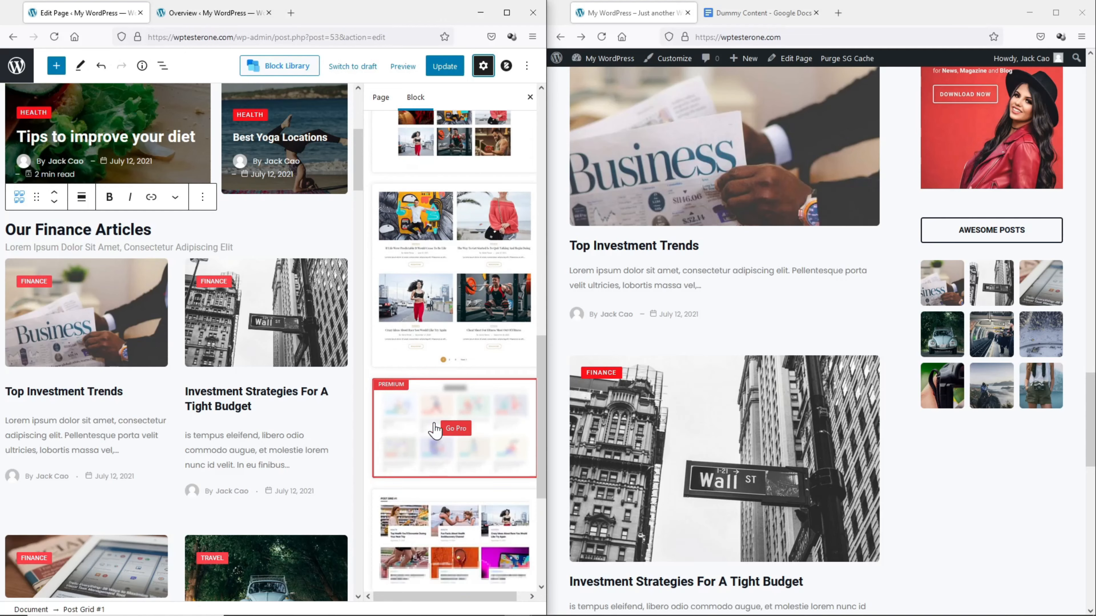
scroll(433, 430, up, 7)
click(453, 173)
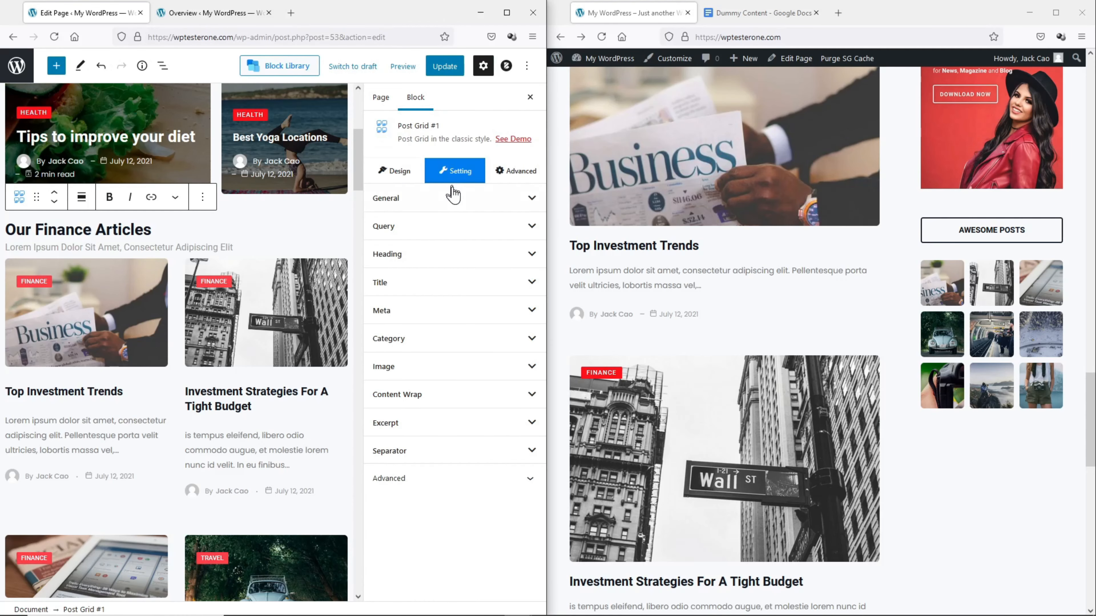
click(453, 202)
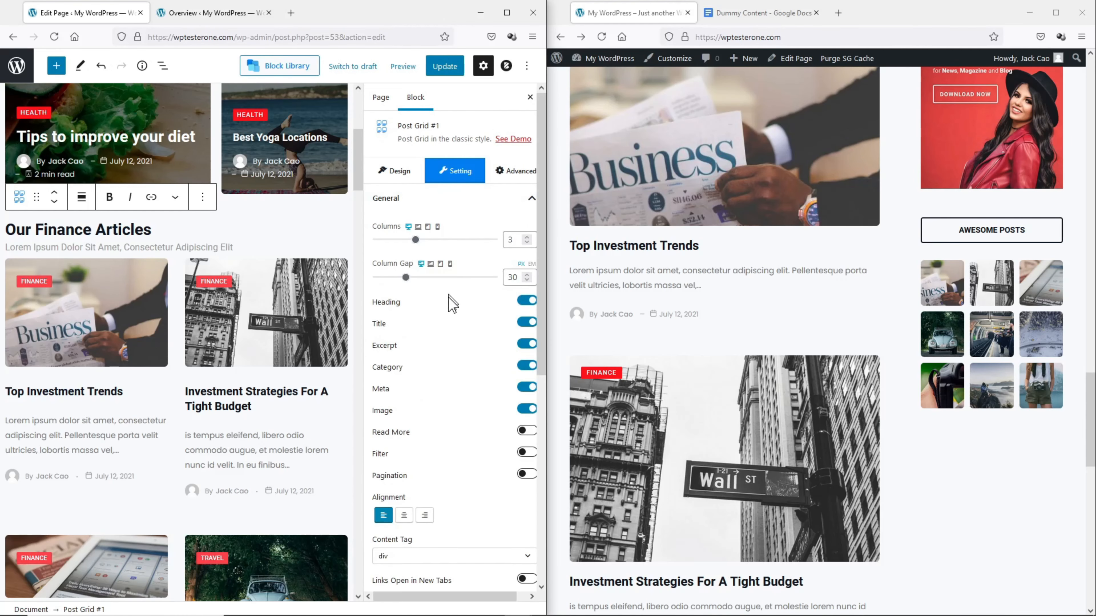
Hide and restore the finance grid's heading and excerpt to preview what each display option controls.
click(527, 301)
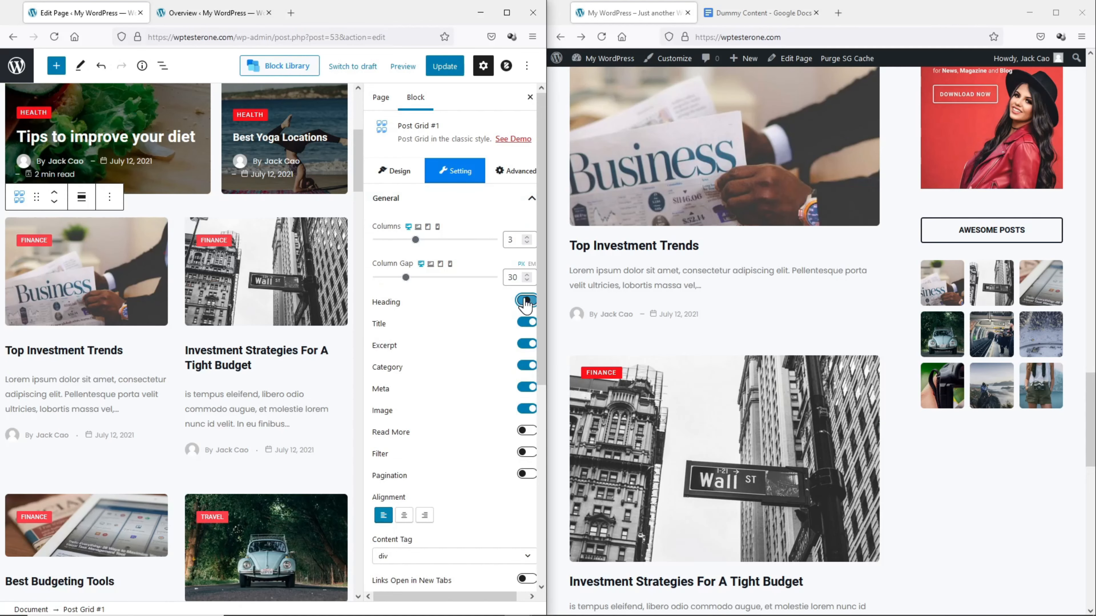
click(524, 303)
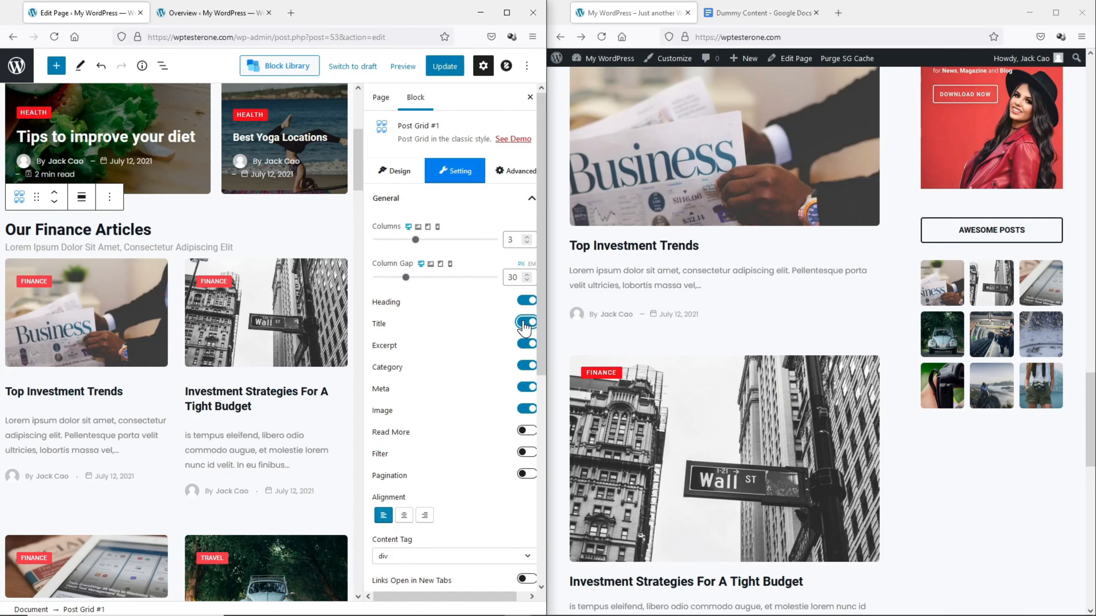
click(525, 345)
click(523, 345)
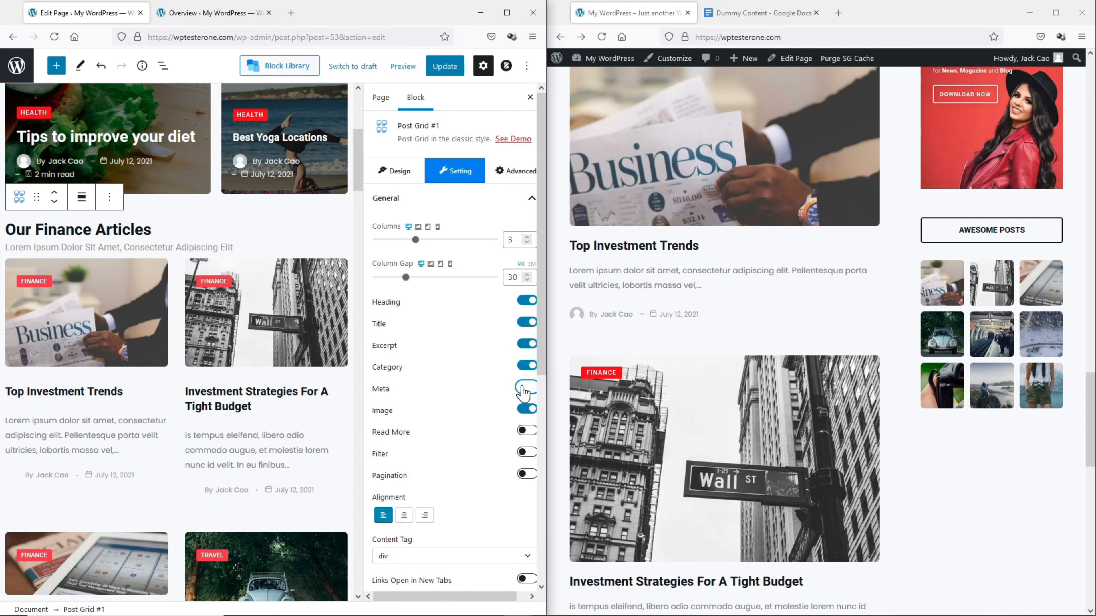
Hide and restore the finance grid's images, and turn on its Read More links.
click(523, 409)
click(524, 410)
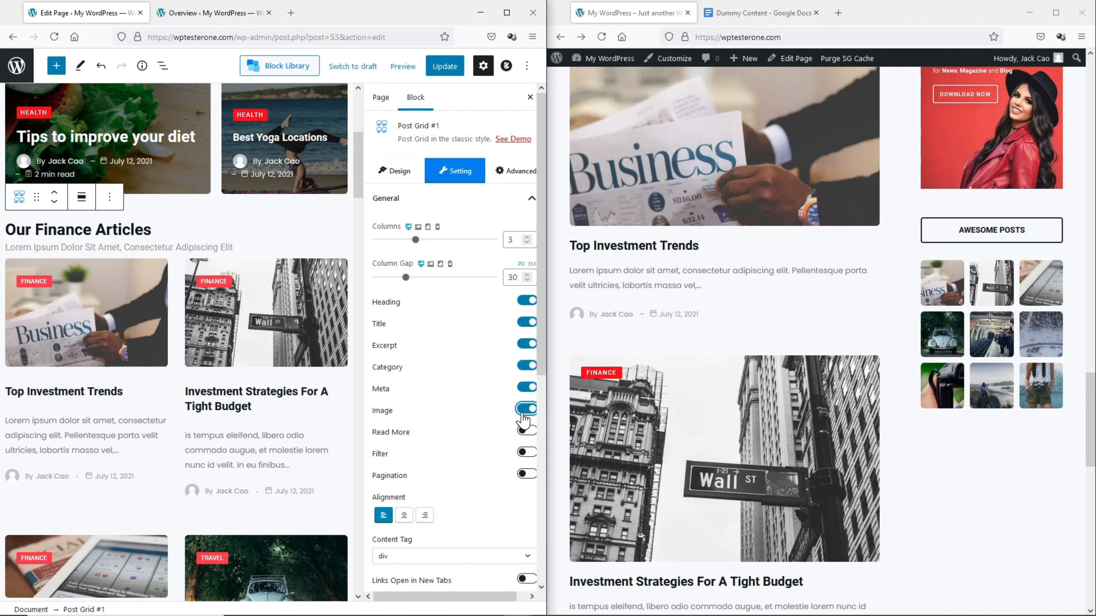
click(524, 431)
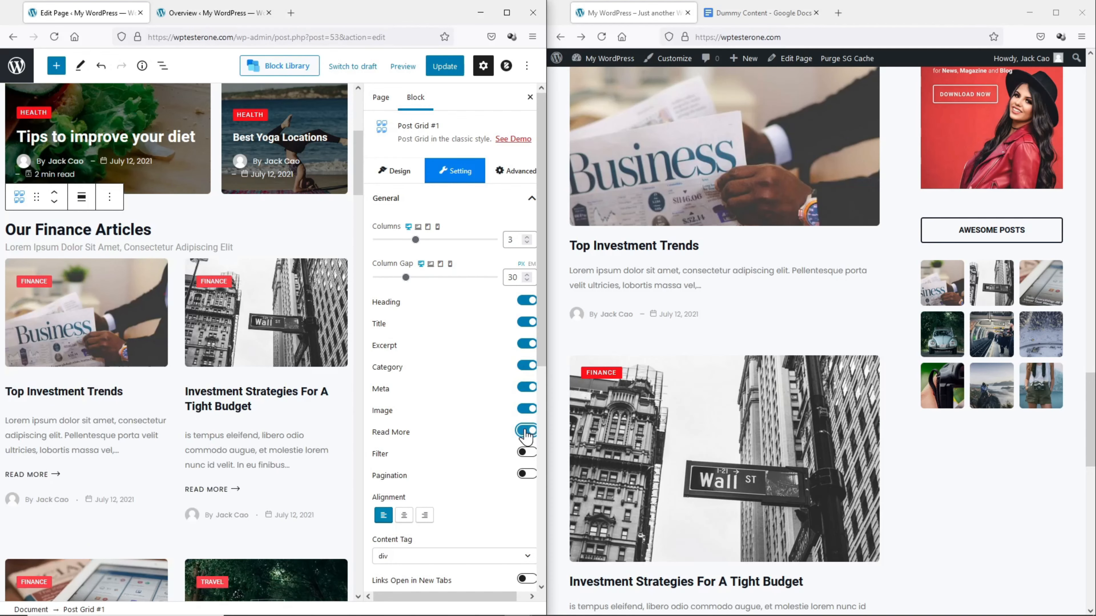
Preview the post filter and centre alignment on the finance grid, restoring the original setting of each.
click(524, 452)
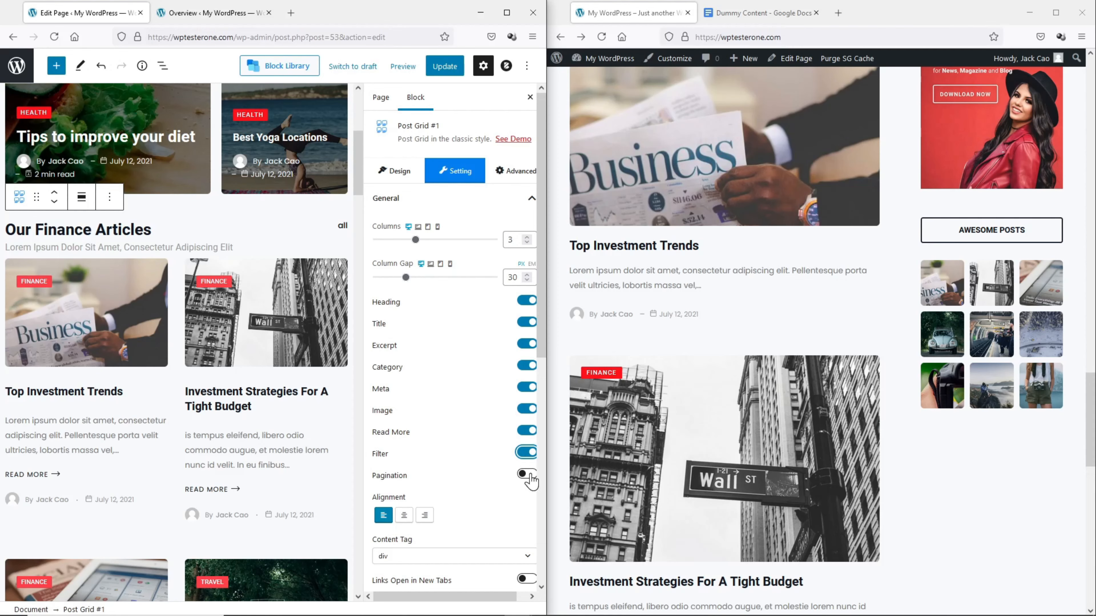
click(528, 454)
click(404, 516)
click(383, 515)
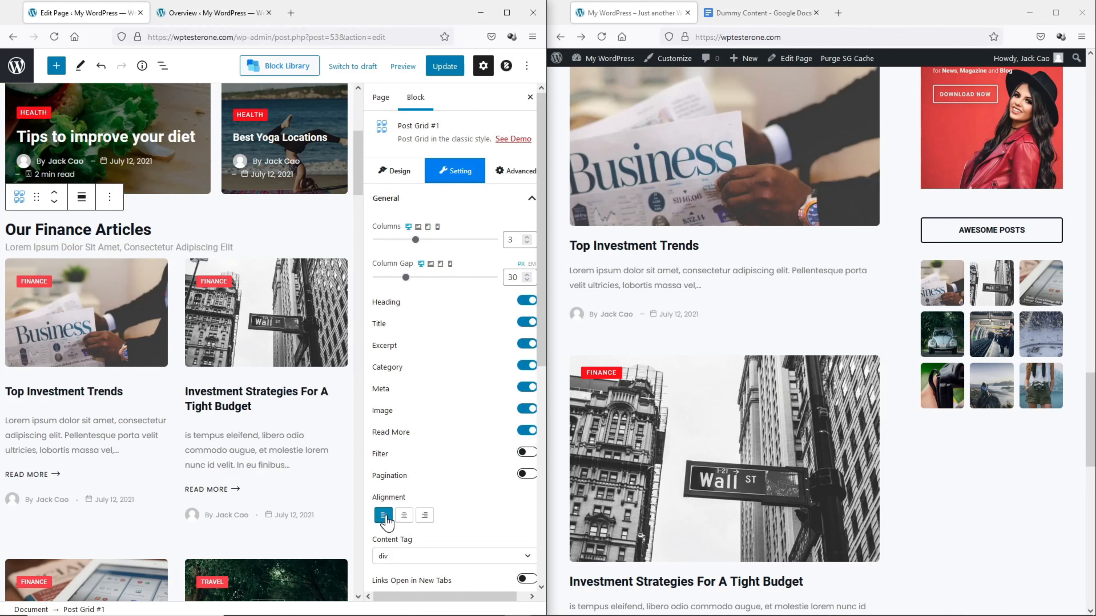
Limit the finance grid's query to posts in the Finance category and check the articles it displays.
scroll(428, 506, down, 7)
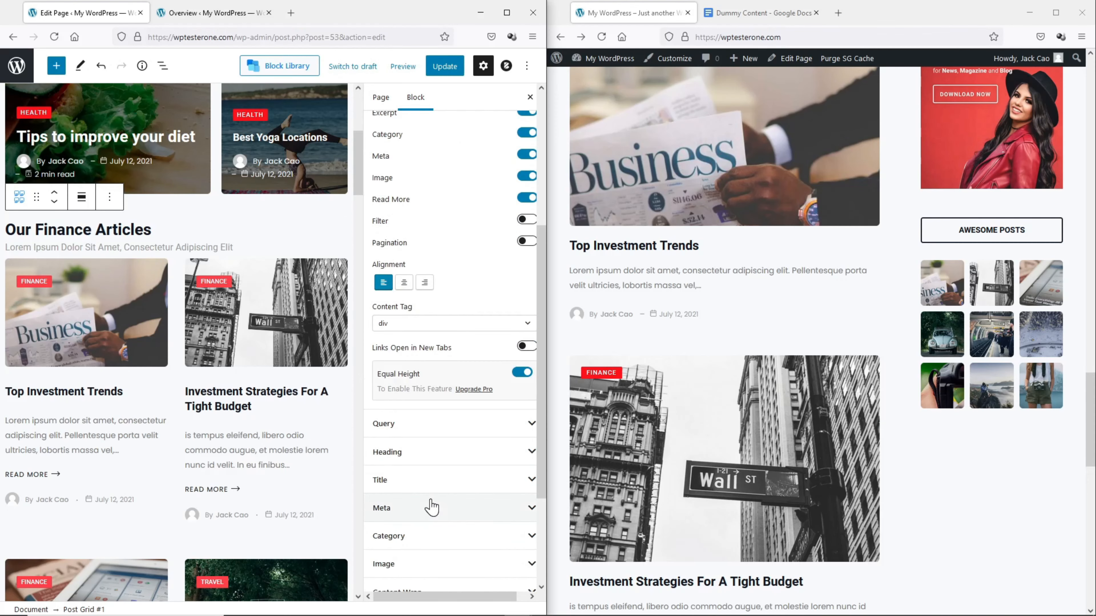
click(441, 376)
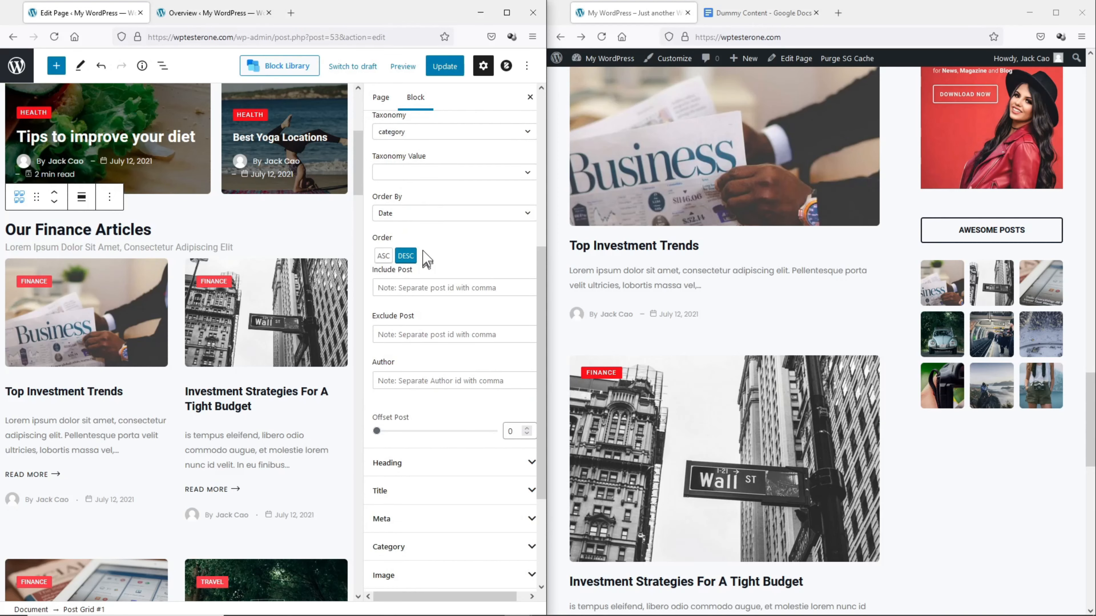
scroll(427, 259, up, 6)
click(430, 288)
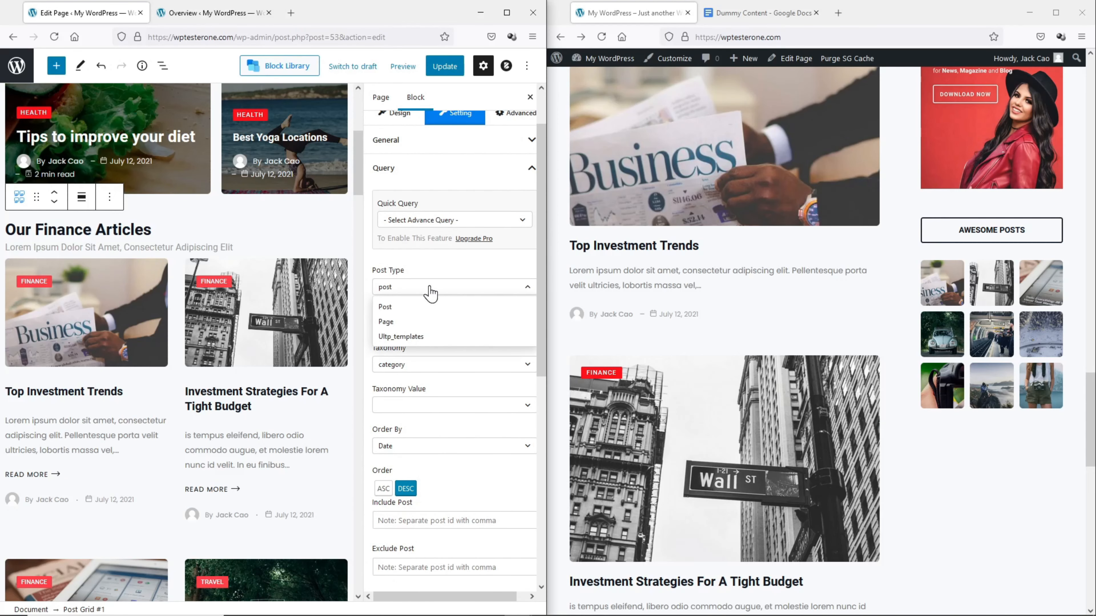
click(429, 288)
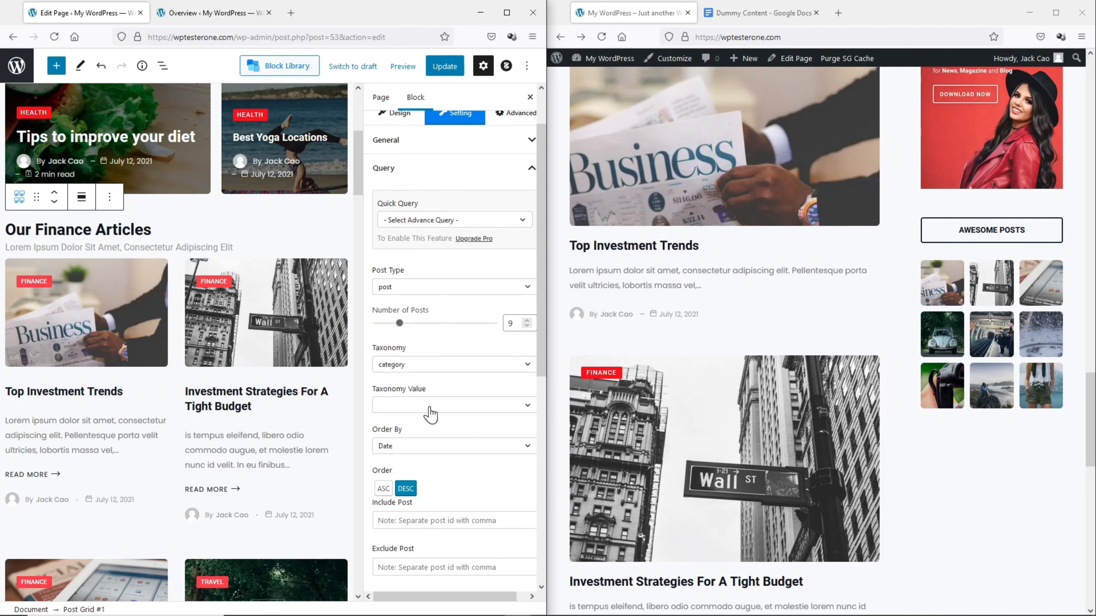
click(439, 408)
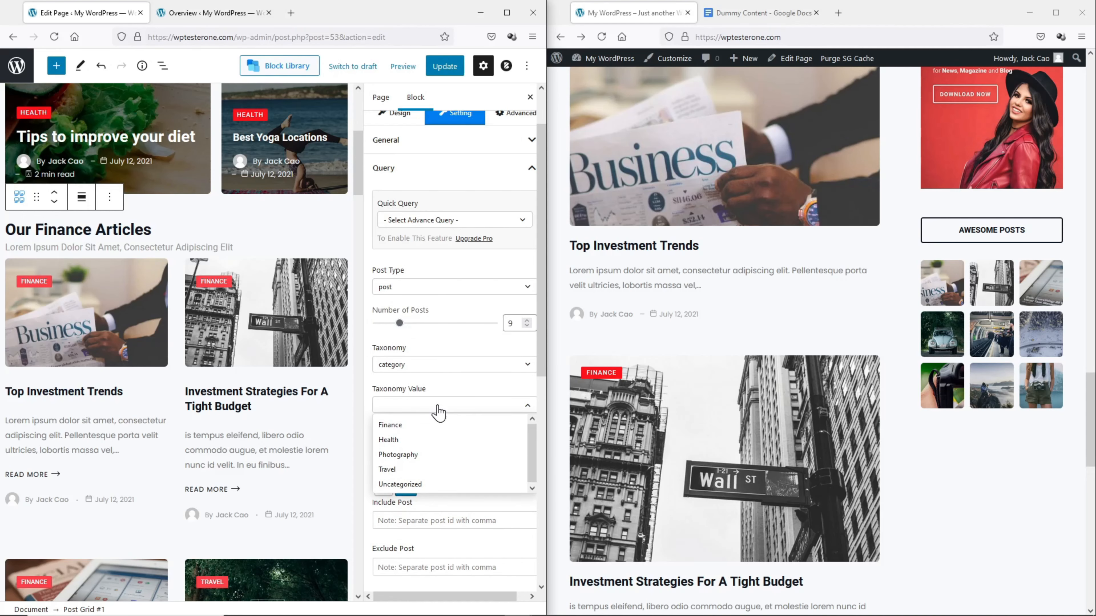
click(433, 425)
scroll(246, 392, down, 1)
scroll(246, 392, down, 2)
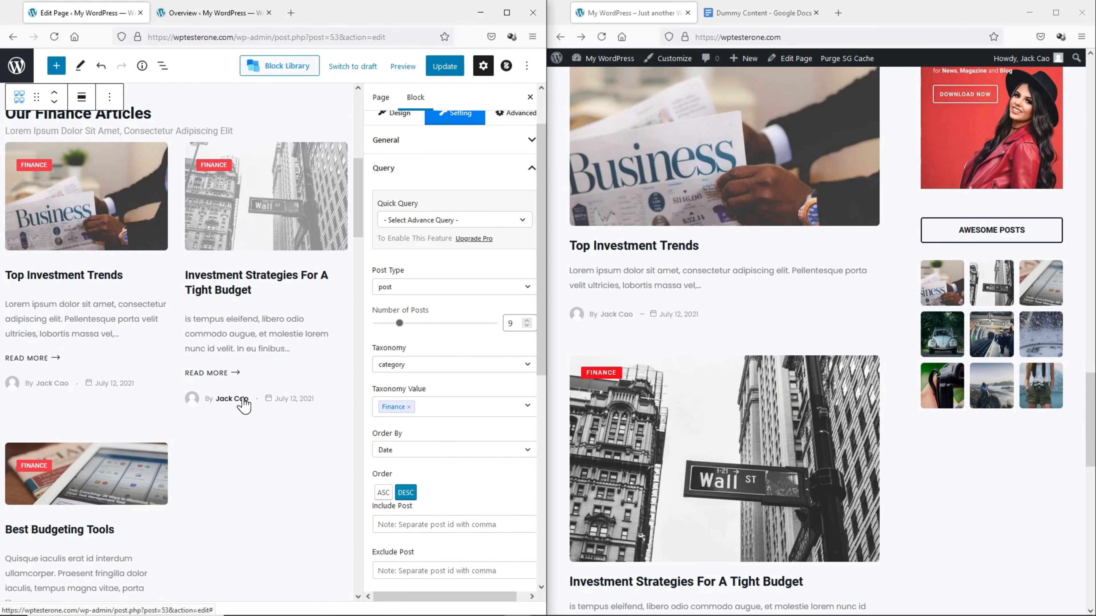
scroll(203, 432, down, 1)
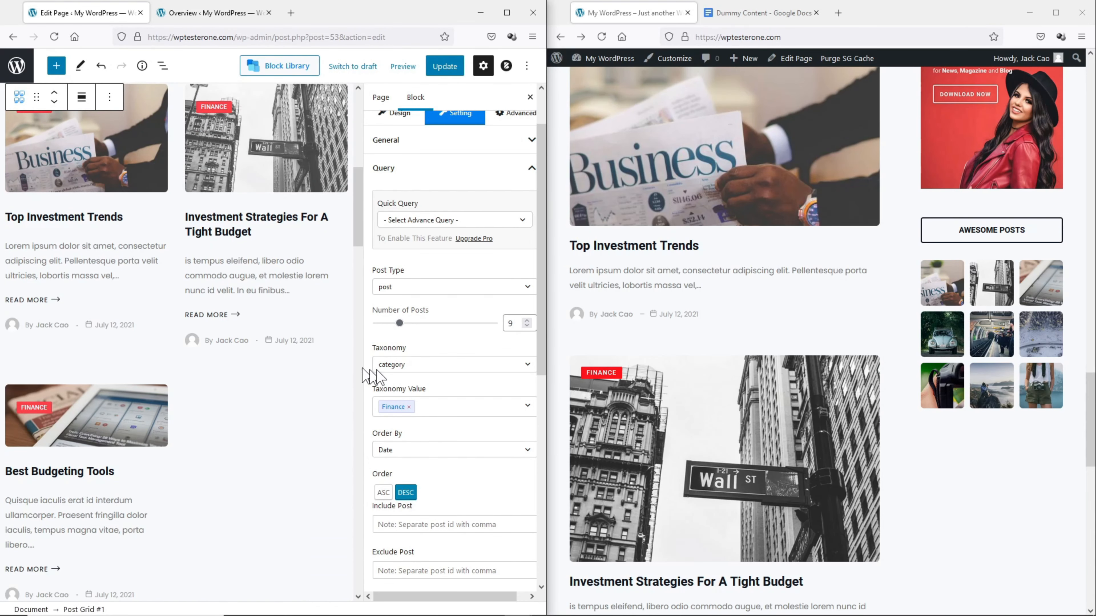
Review the query's taxonomy choices and the category label settings of the finance grid.
click(393, 367)
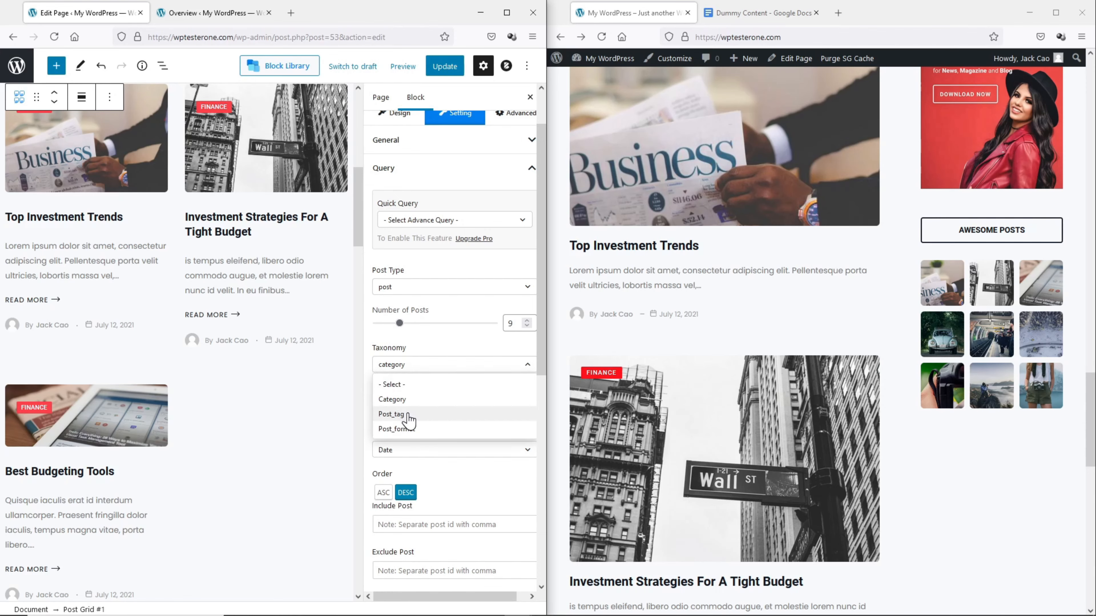
click(443, 482)
scroll(438, 490, down, 10)
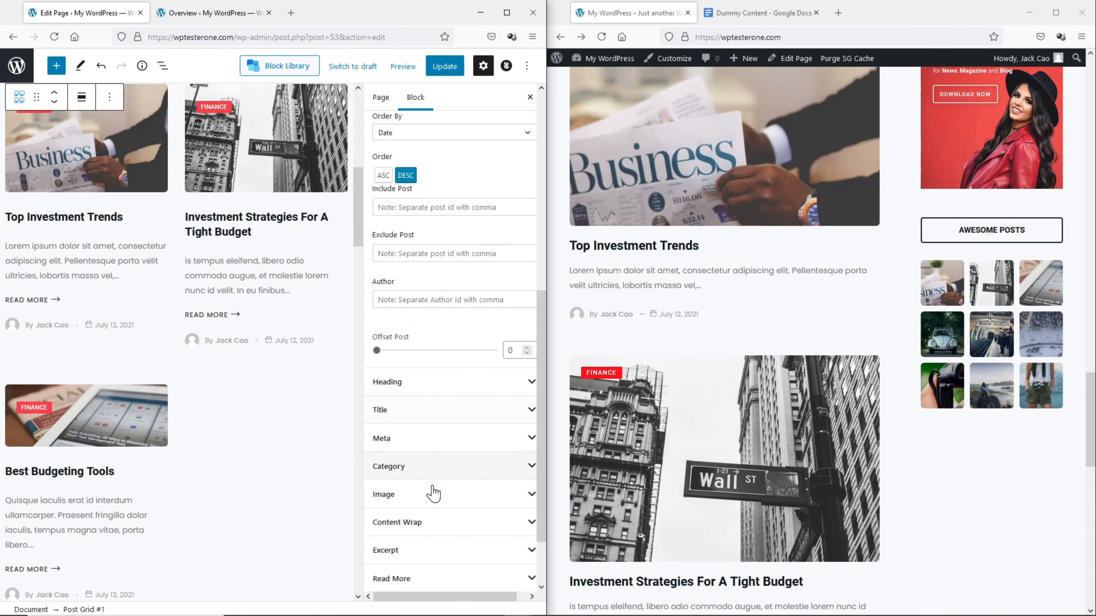
click(467, 372)
scroll(468, 372, up, 8)
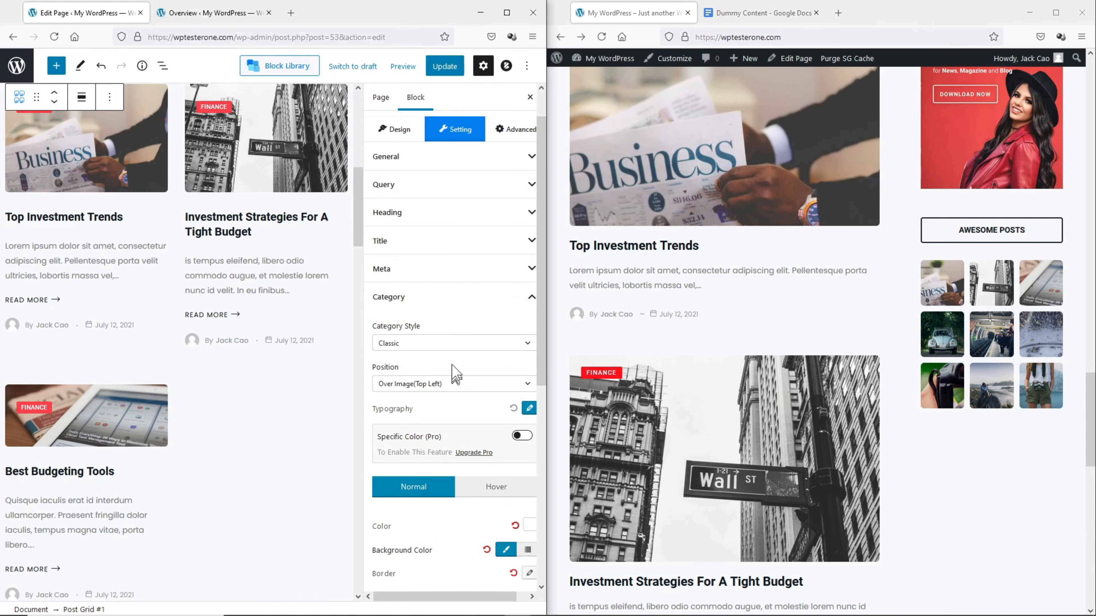
Set the finance grid's meta position to Top and try No Icon and other meta styles before applying Style4.
scroll(345, 315, up, 1)
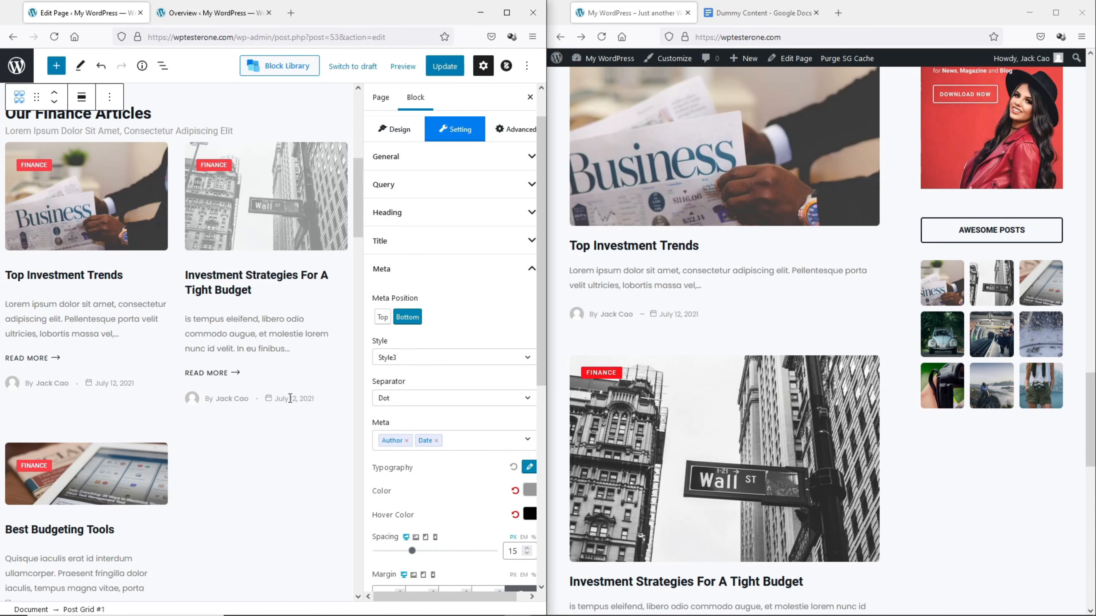
click(387, 318)
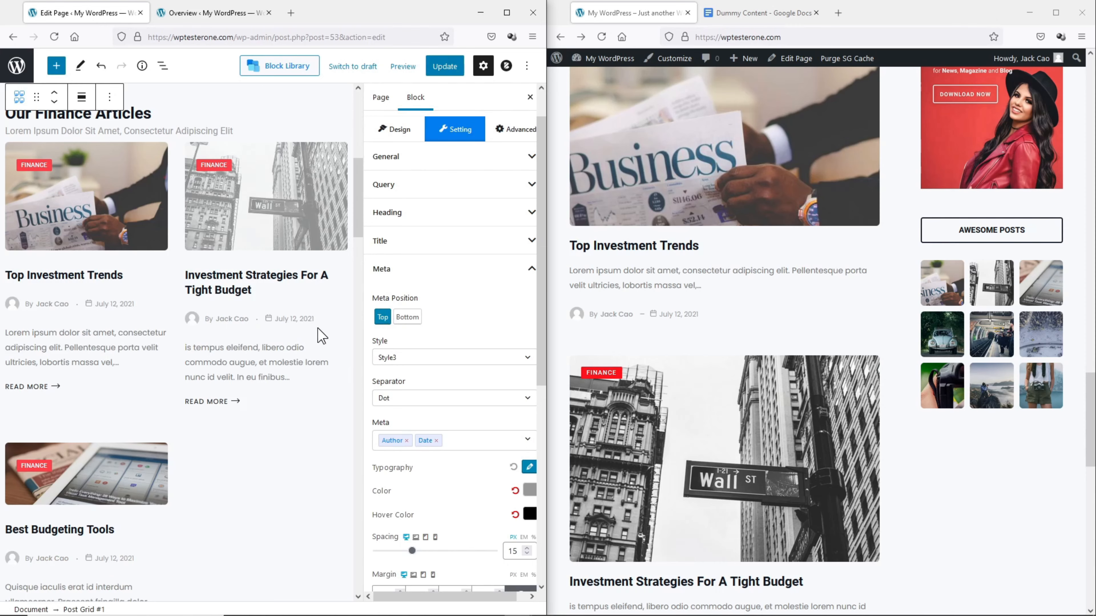
click(414, 358)
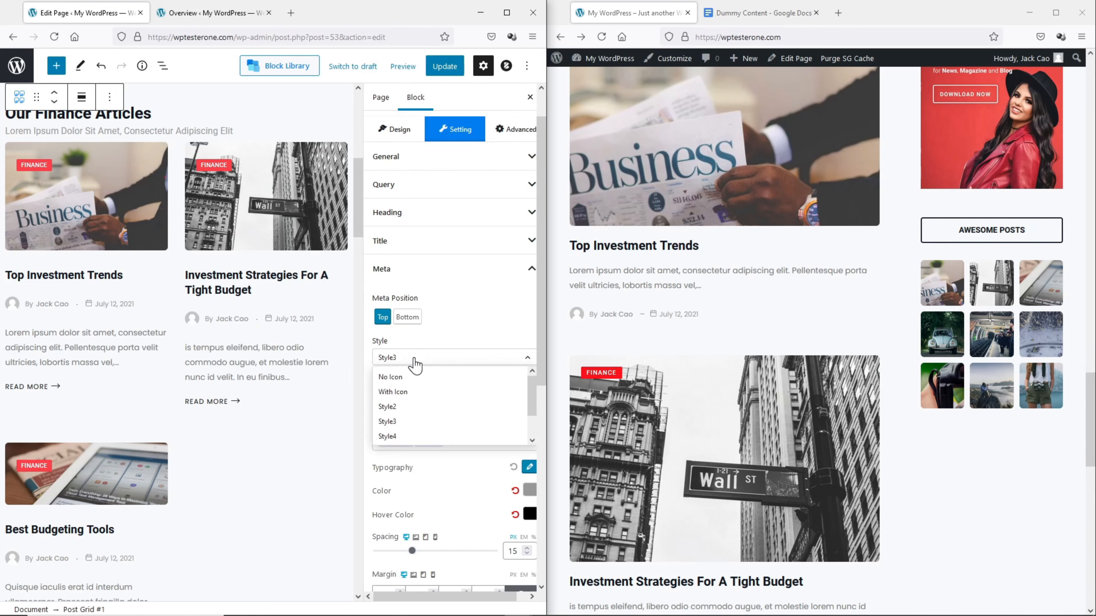
click(391, 377)
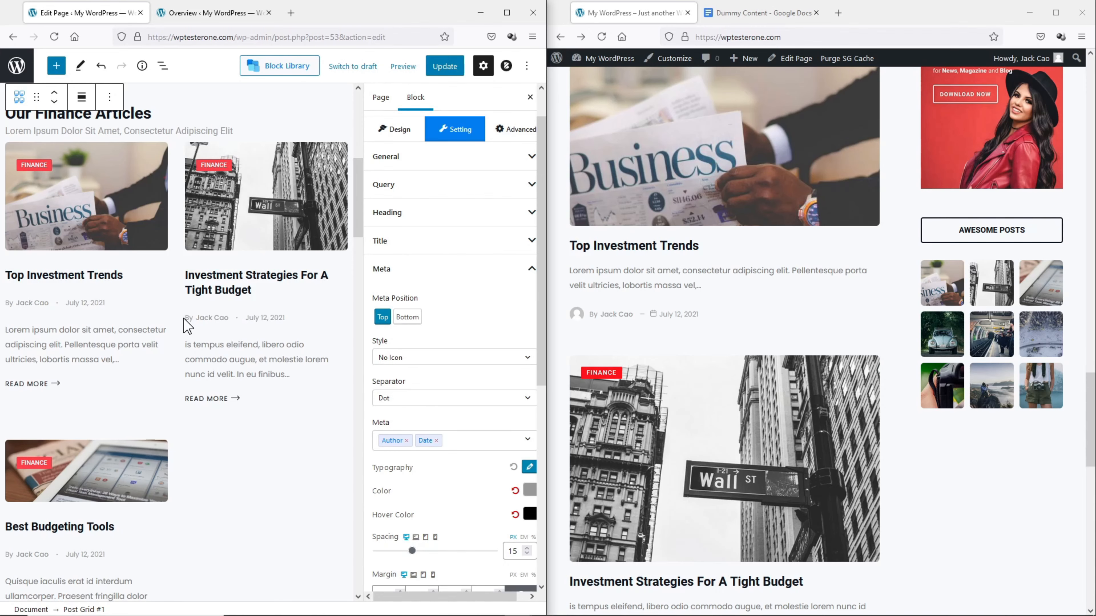
click(395, 359)
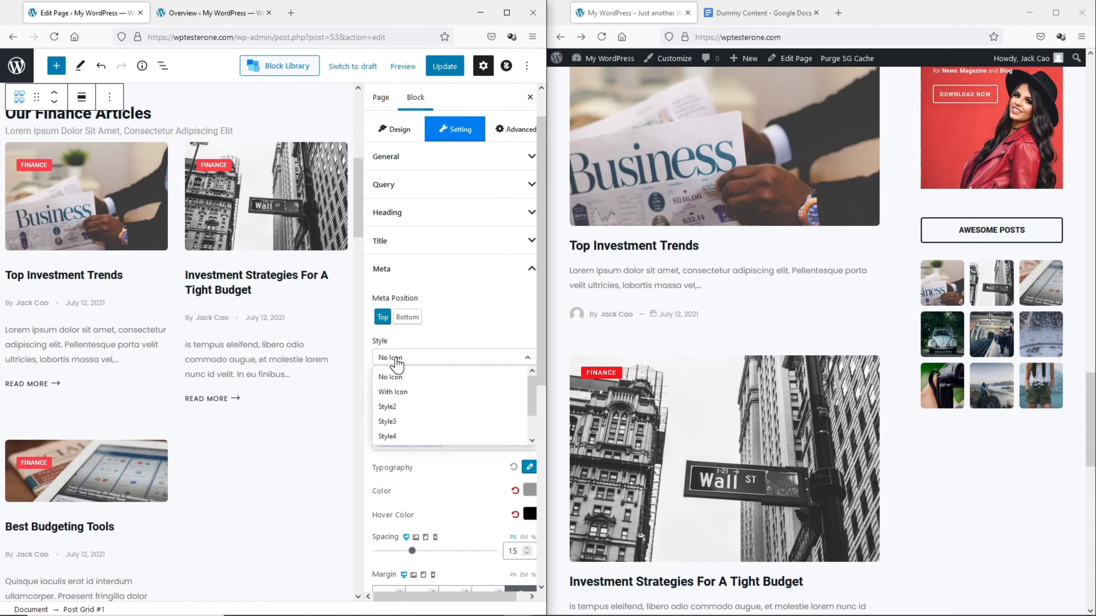
click(397, 407)
click(402, 362)
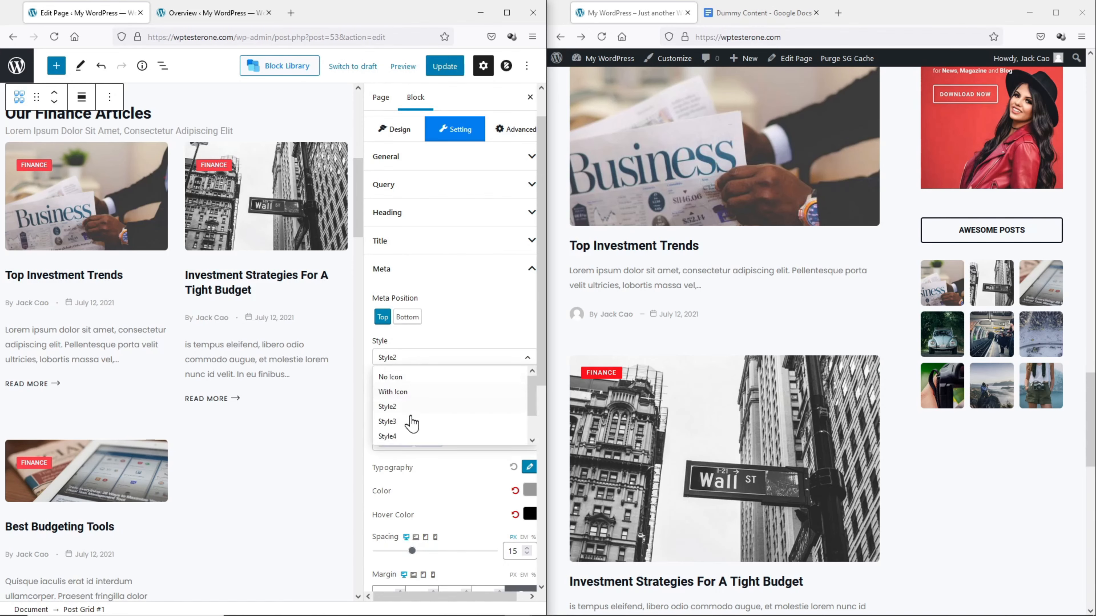
click(408, 421)
click(403, 364)
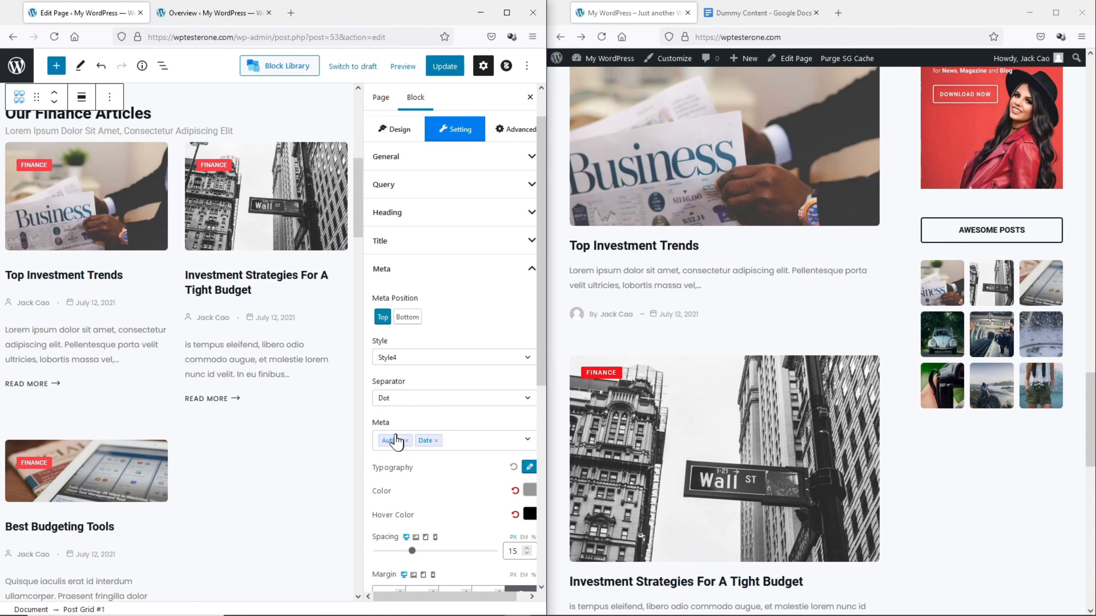
click(399, 437)
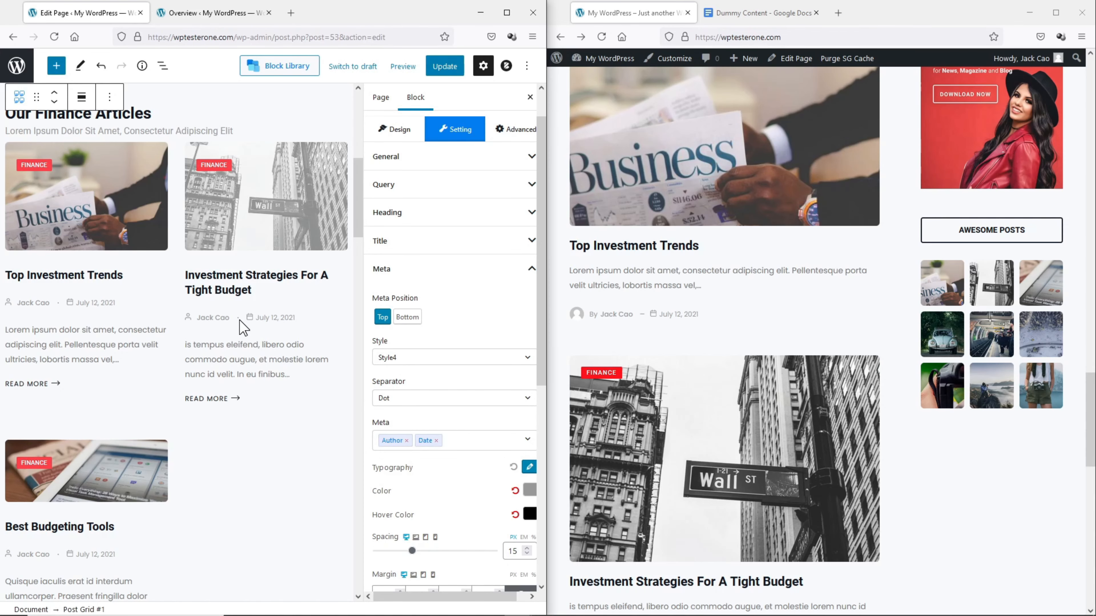
Try the Slash and Double Slash meta separators on the finance grid, and restore the Dot separator.
click(417, 400)
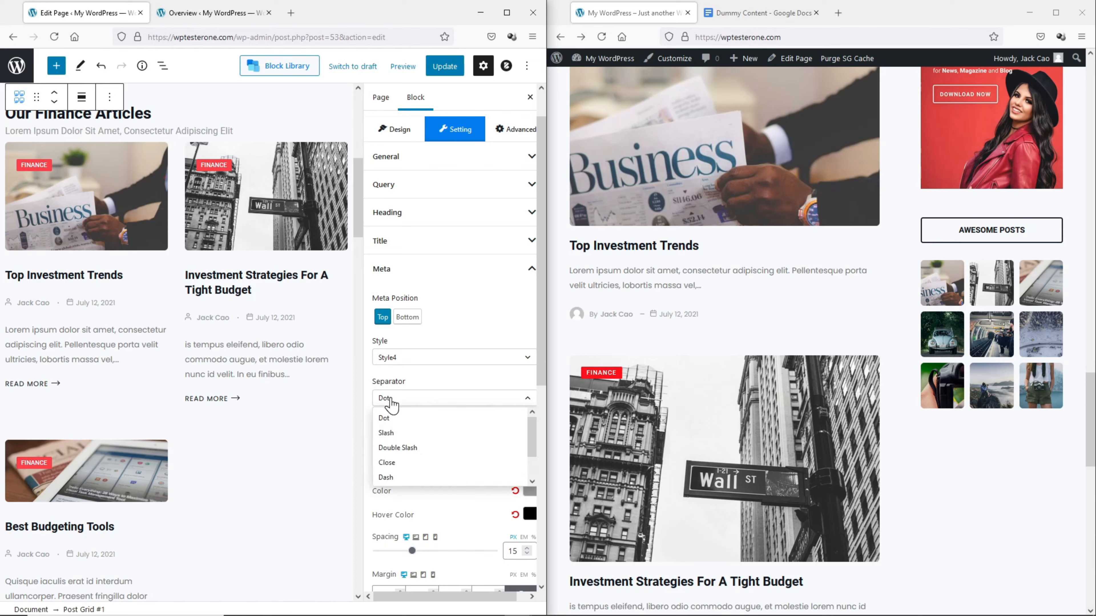
click(399, 434)
click(400, 408)
click(404, 451)
click(402, 404)
click(403, 420)
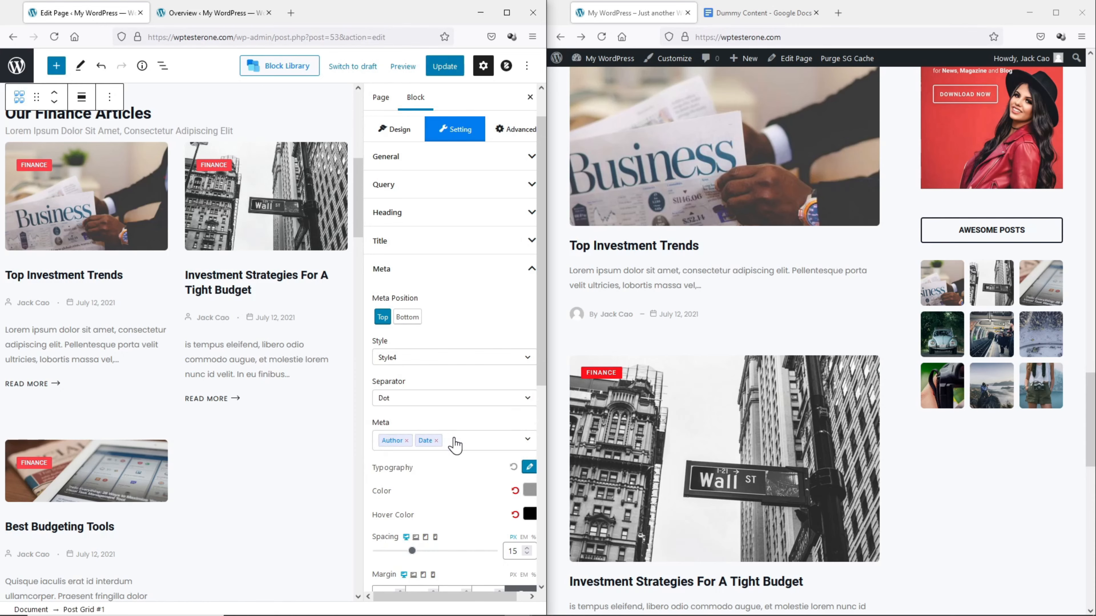
Review which additional items can be included in the finance grid's post meta.
click(525, 440)
scroll(458, 518, down, 3)
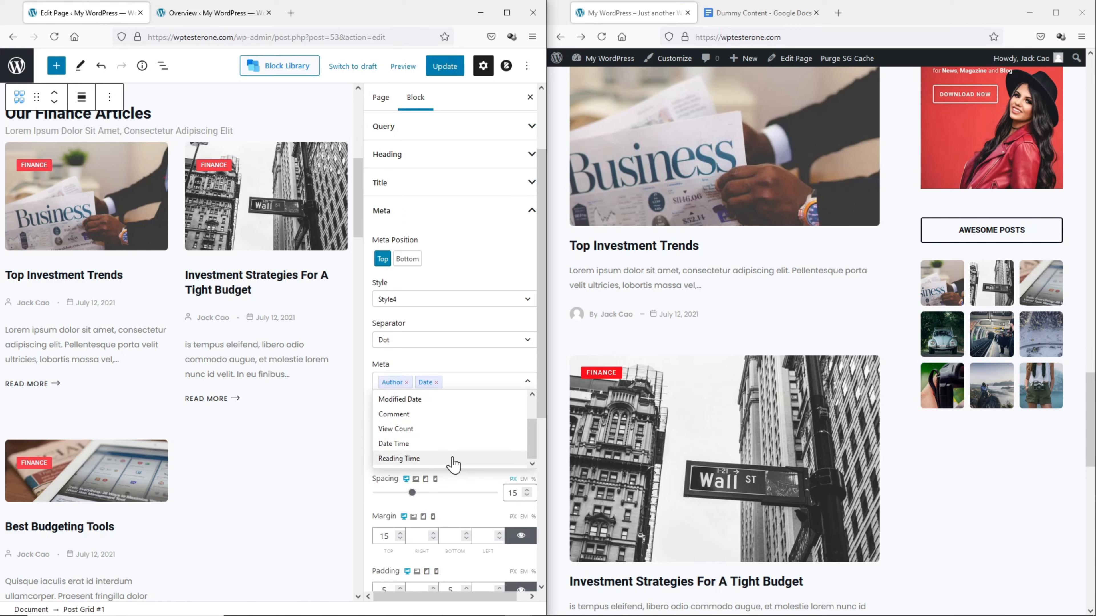
click(527, 382)
Preview a dark red meta text colour on the finance grid and reset the custom colour.
click(529, 432)
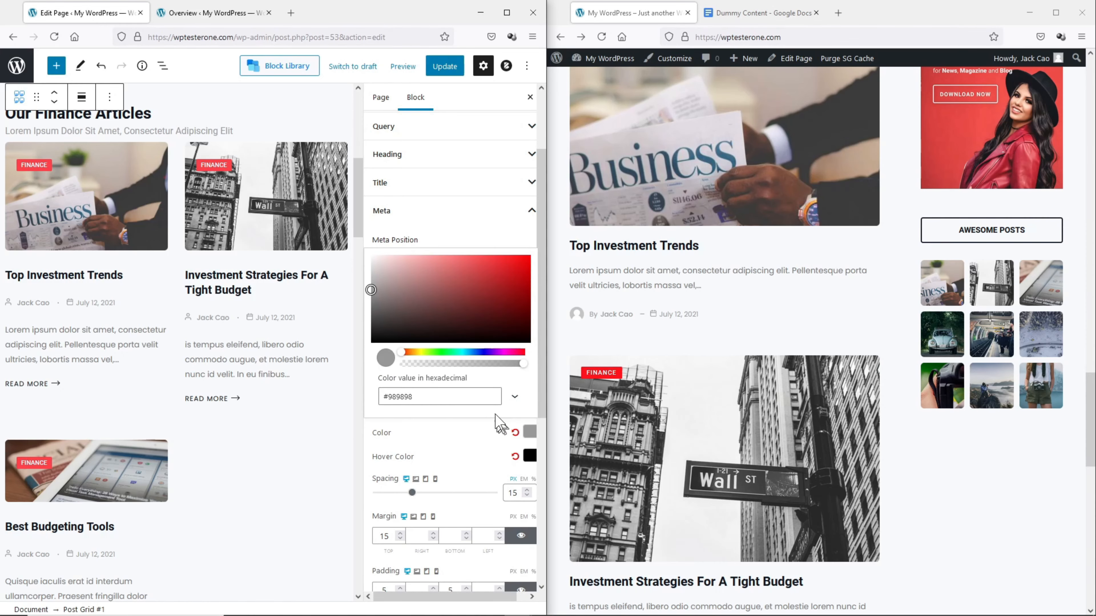
click(497, 297)
mouse_move(497, 298)
mouse_down()
mouse_move(530, 255)
mouse_move(530, 288)
mouse_up()
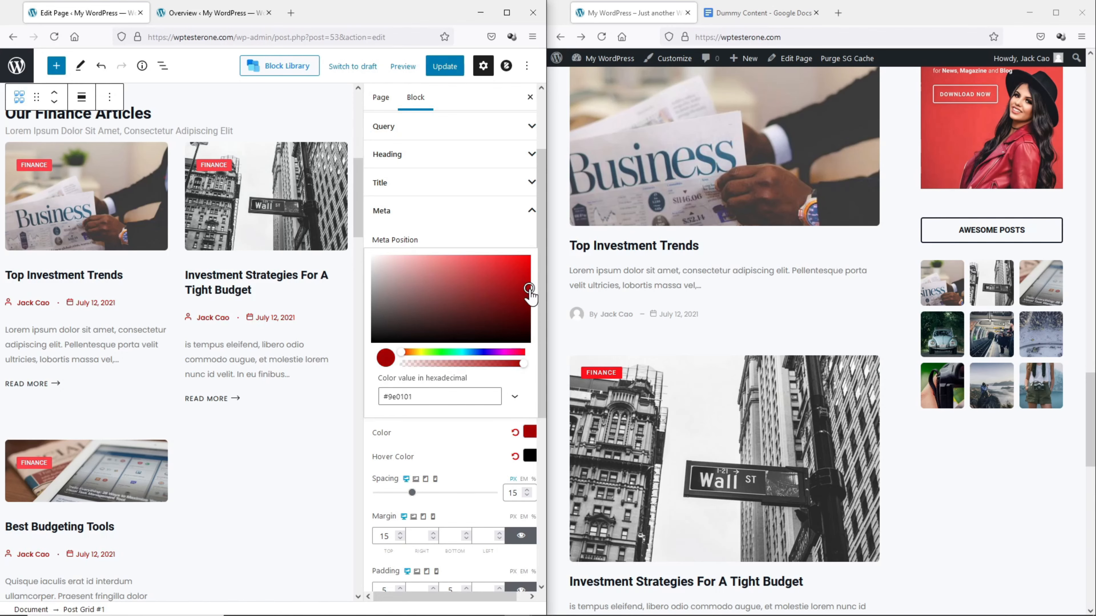
click(482, 440)
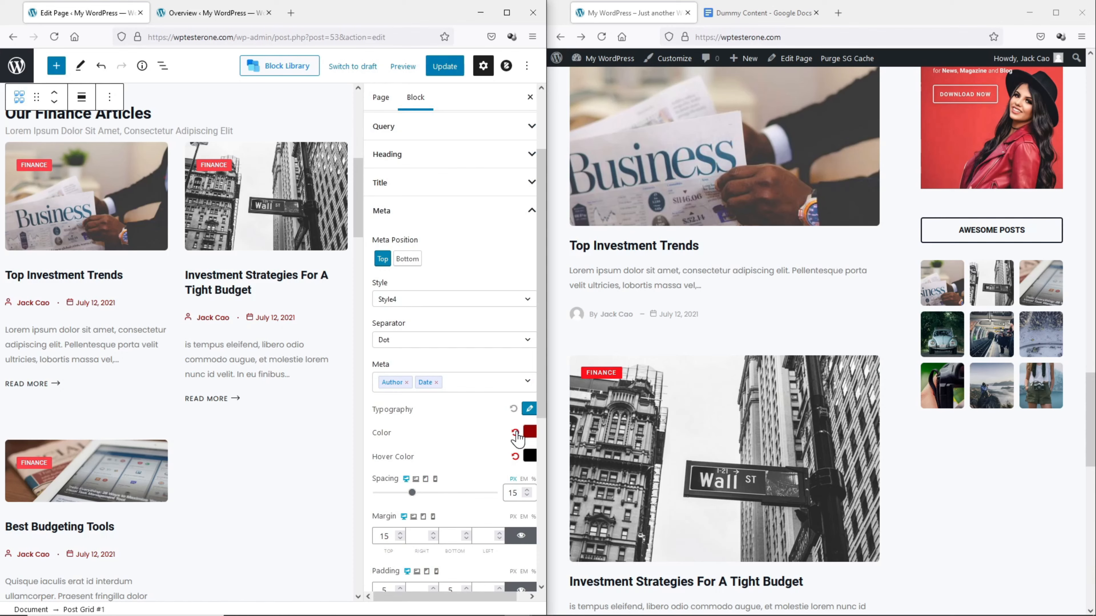
click(515, 432)
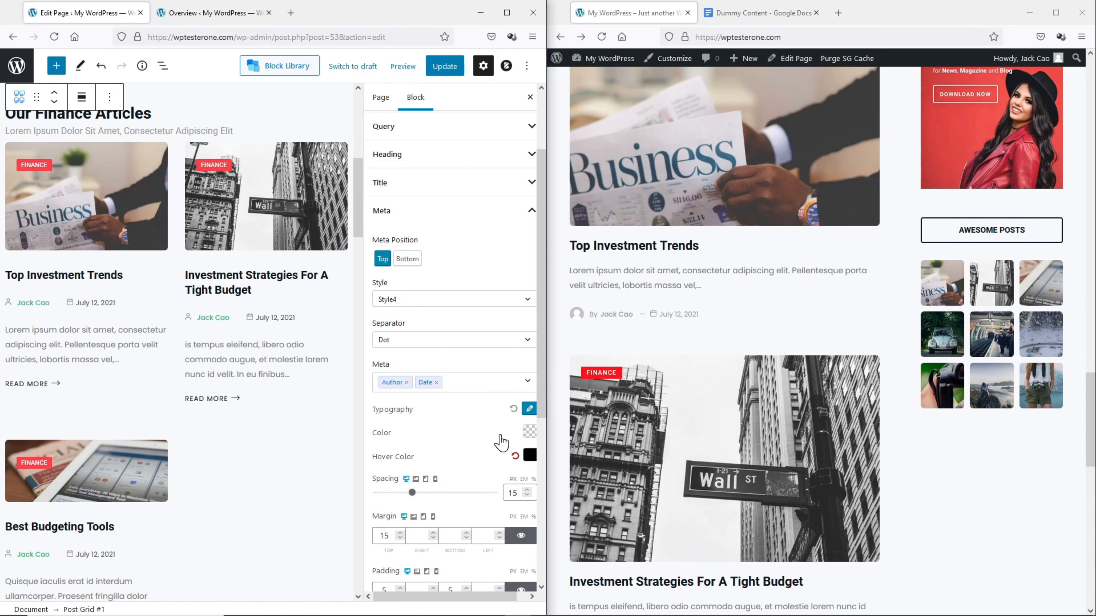
Set the spacing between the finance grid's meta items to 13 px.
scroll(500, 442, down, 3)
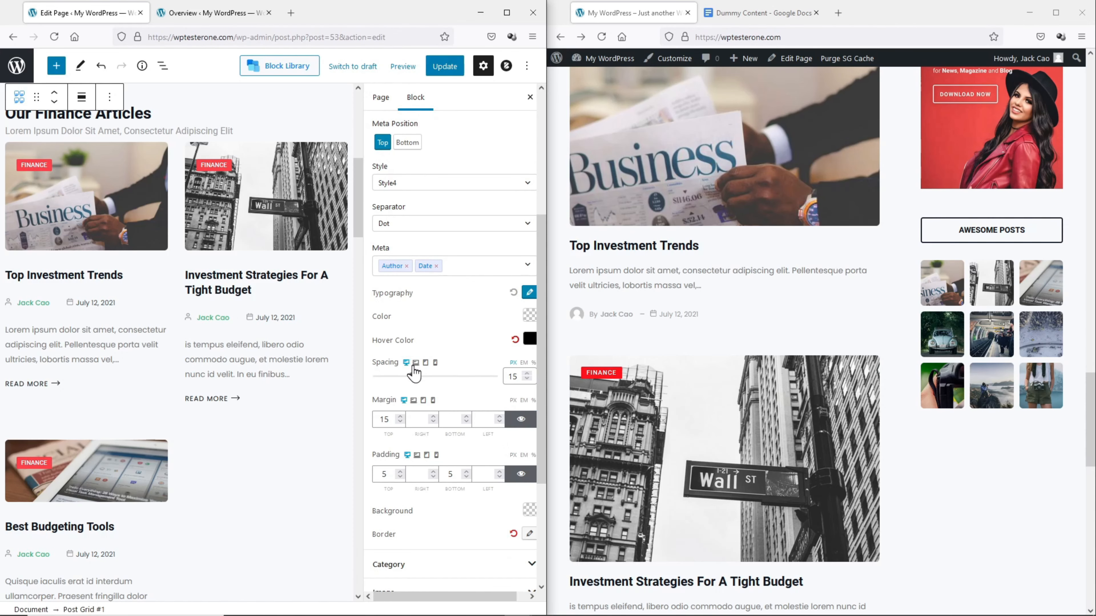
mouse_move(413, 375)
mouse_down()
mouse_move(459, 376)
mouse_move(412, 382)
mouse_up()
drag(408, 378, 407, 377)
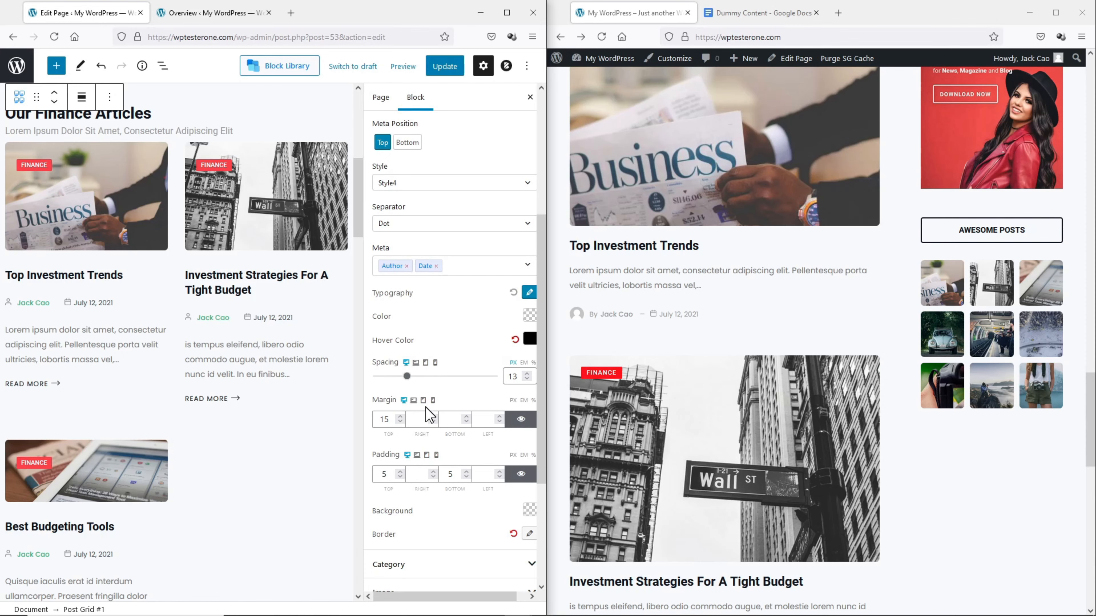
click(419, 419)
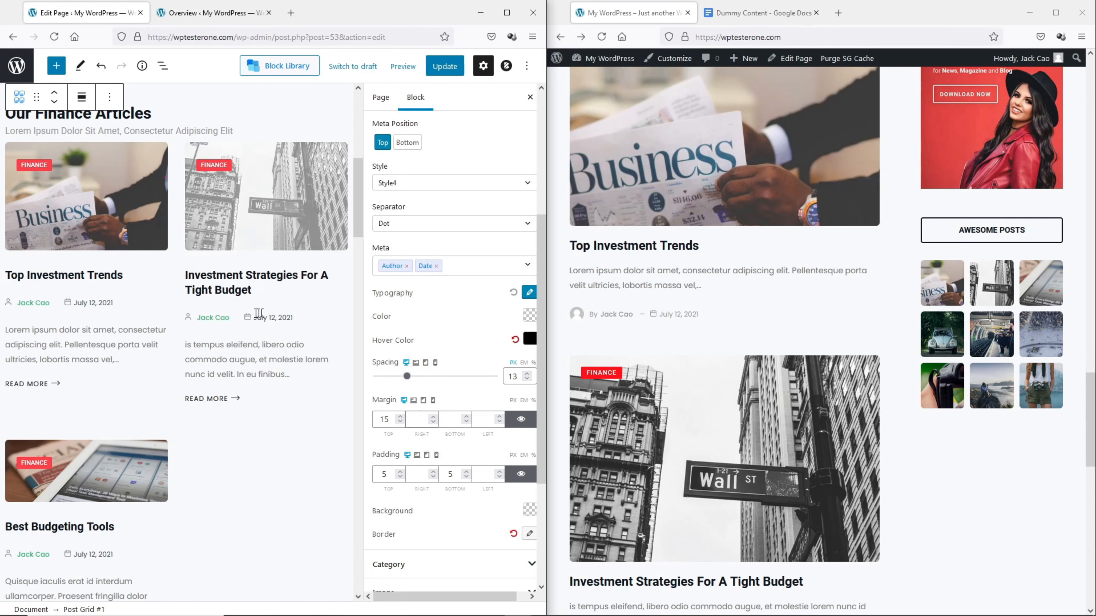
Open the finance grid's category label settings and examine the style, position, colour and spacing options.
scroll(432, 349, down, 5)
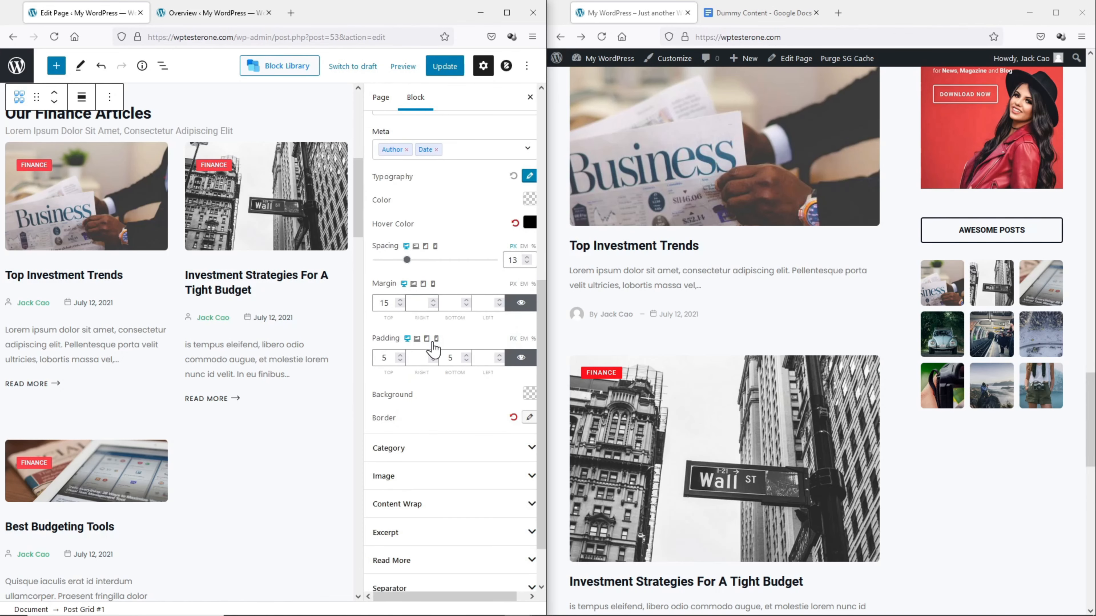
click(430, 391)
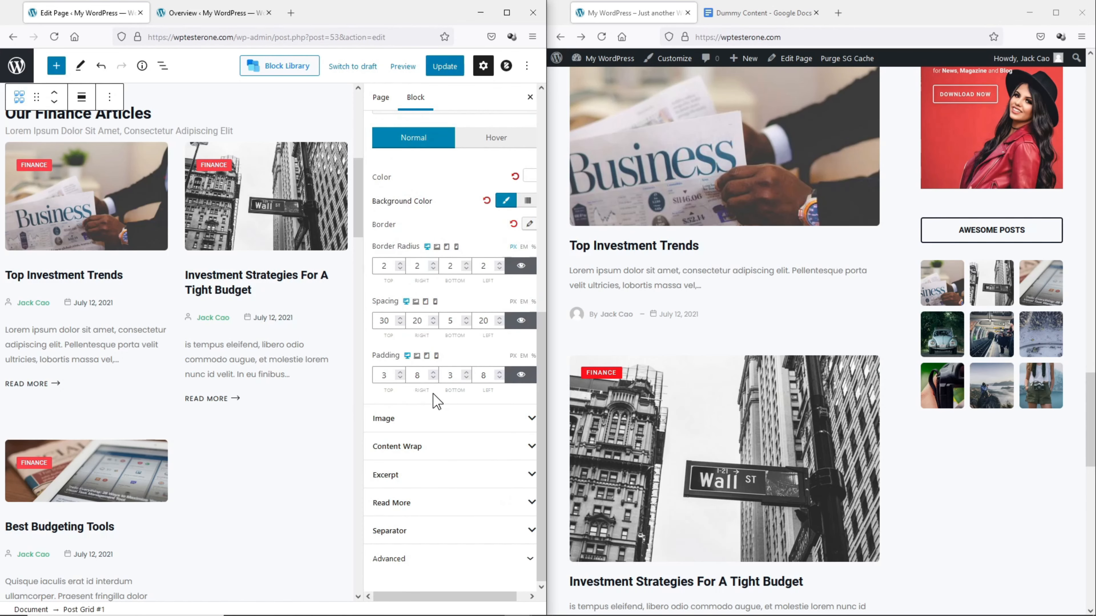
scroll(435, 383, up, 5)
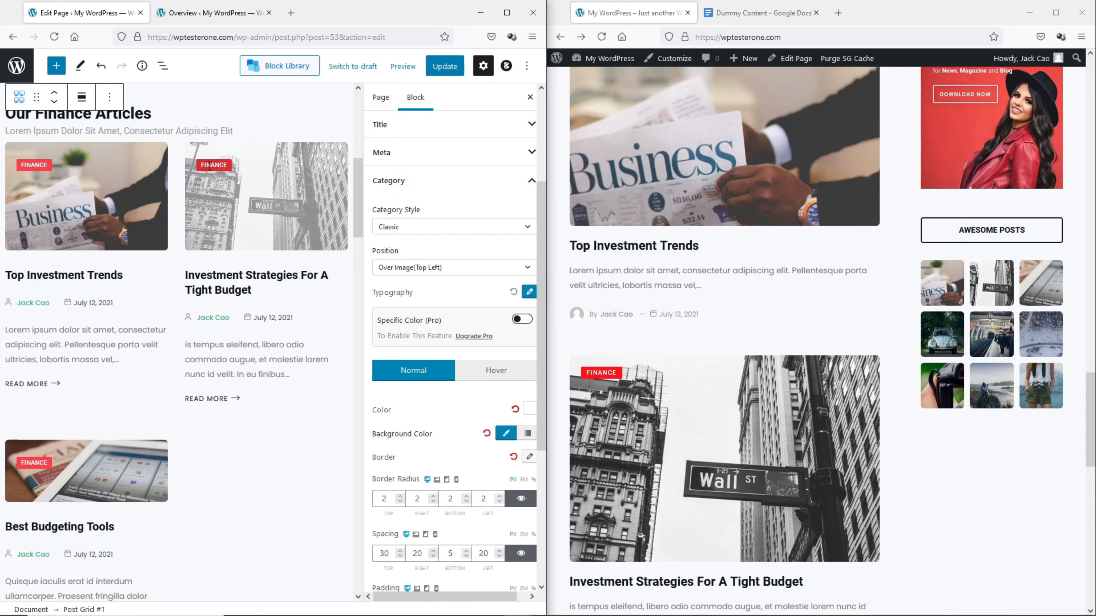
Preview alternative category label positions on the finance grid, including Above Title and Over Image(Center), and return to Over Image(Top Left).
click(401, 272)
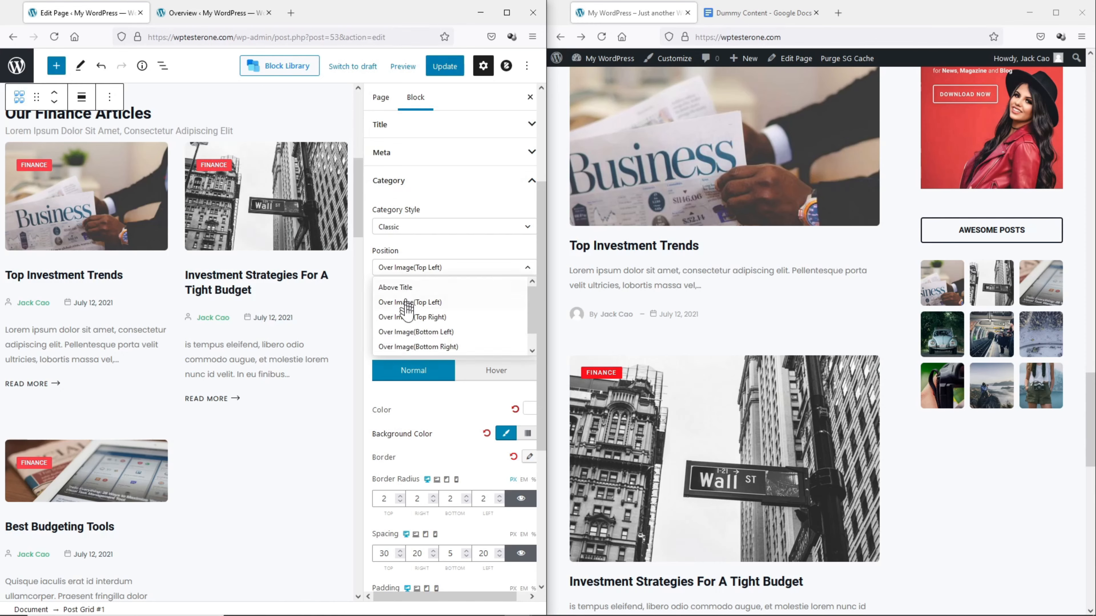
click(399, 316)
click(397, 271)
click(408, 333)
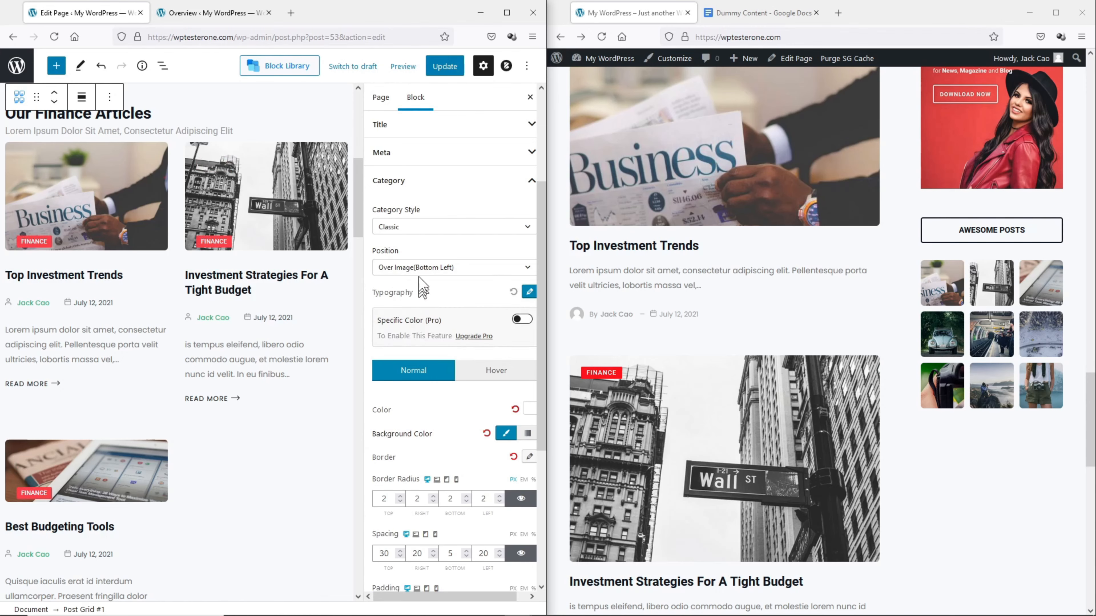
click(417, 270)
click(418, 286)
click(425, 269)
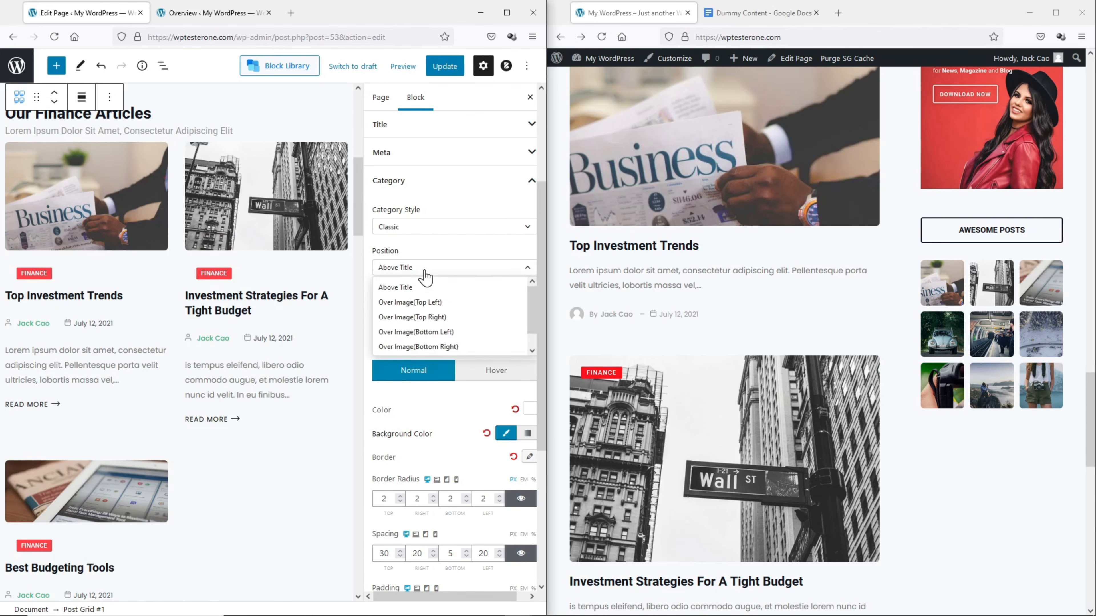
click(415, 318)
click(425, 269)
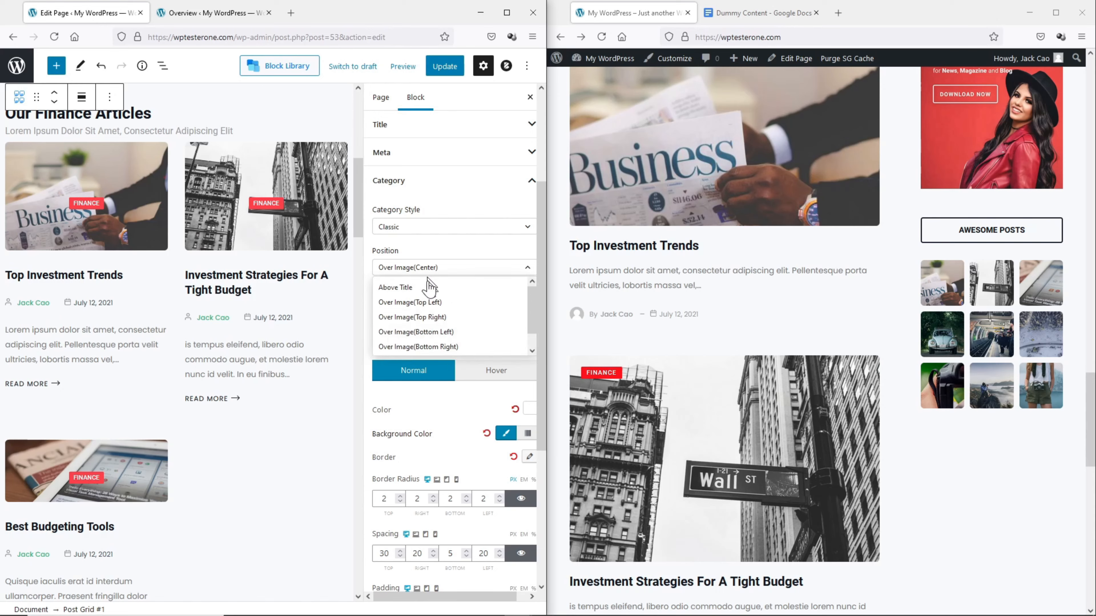
click(427, 299)
Link the border radius sides of the finance grid's category label and set them all to 5 px.
scroll(458, 311, down, 4)
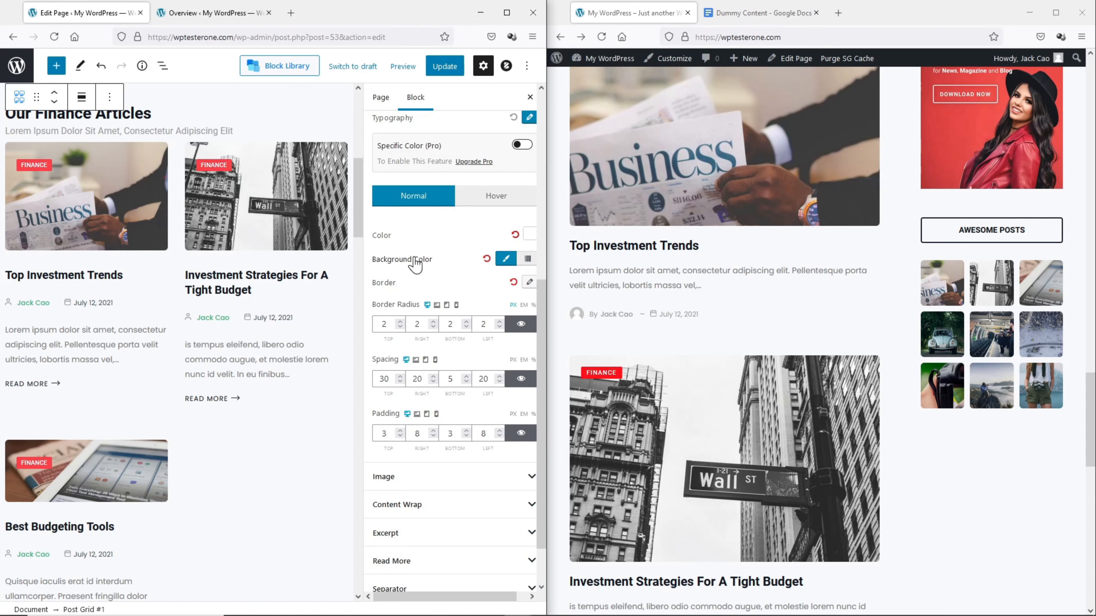
scroll(415, 263, down, 2)
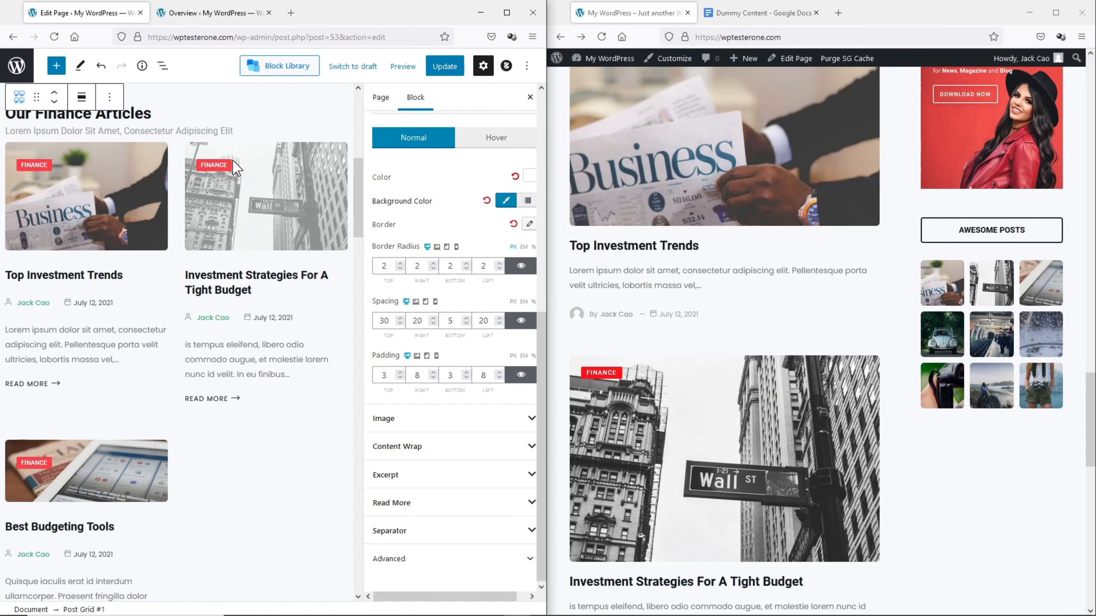
click(376, 266)
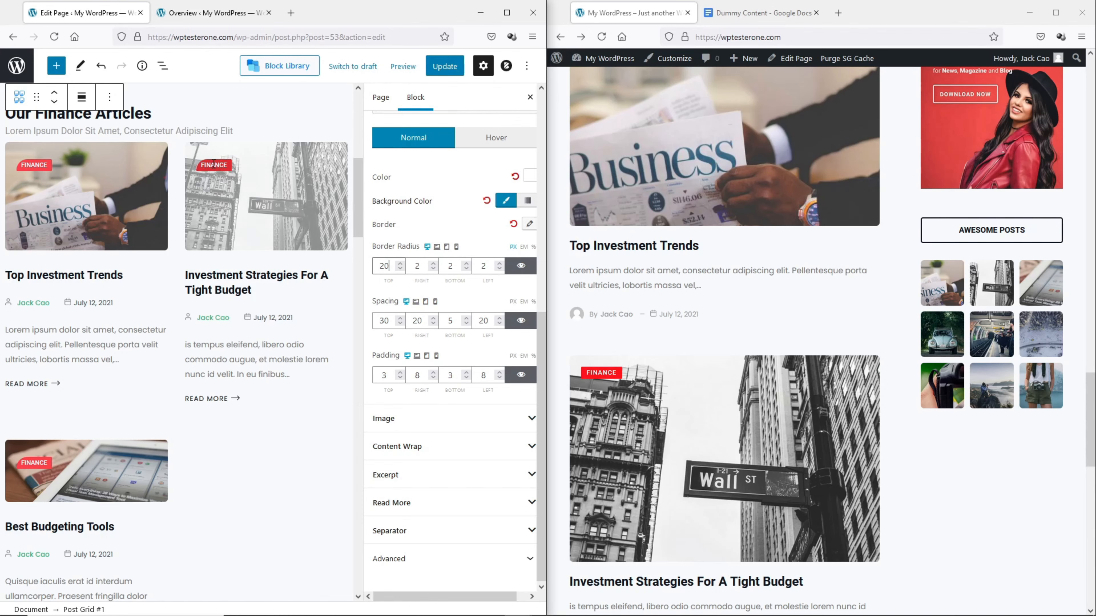
drag(374, 270, 429, 274)
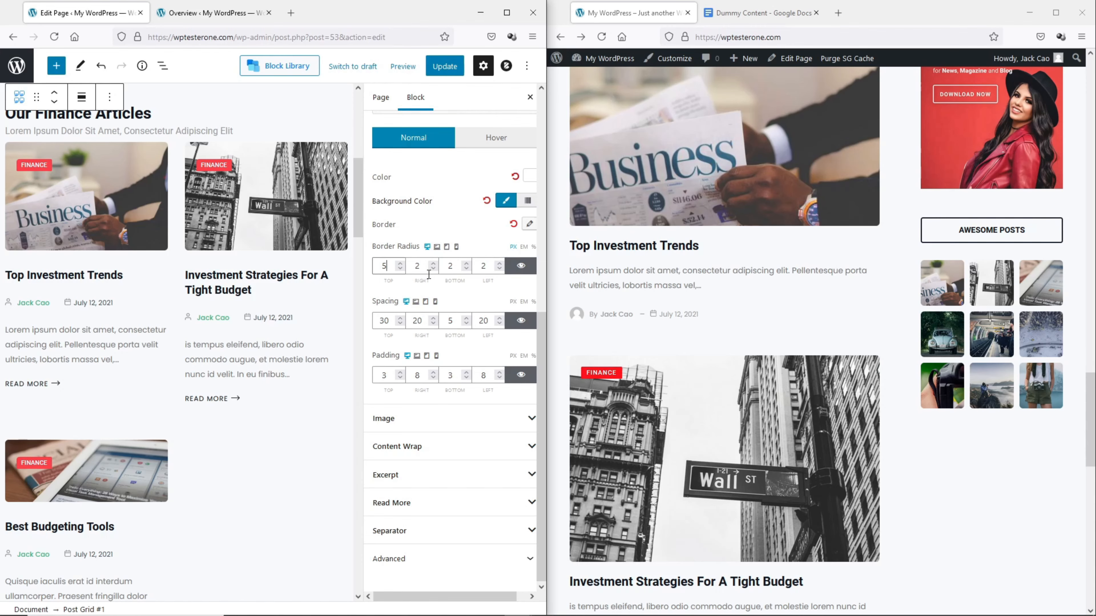
click(521, 271)
double_click(412, 268)
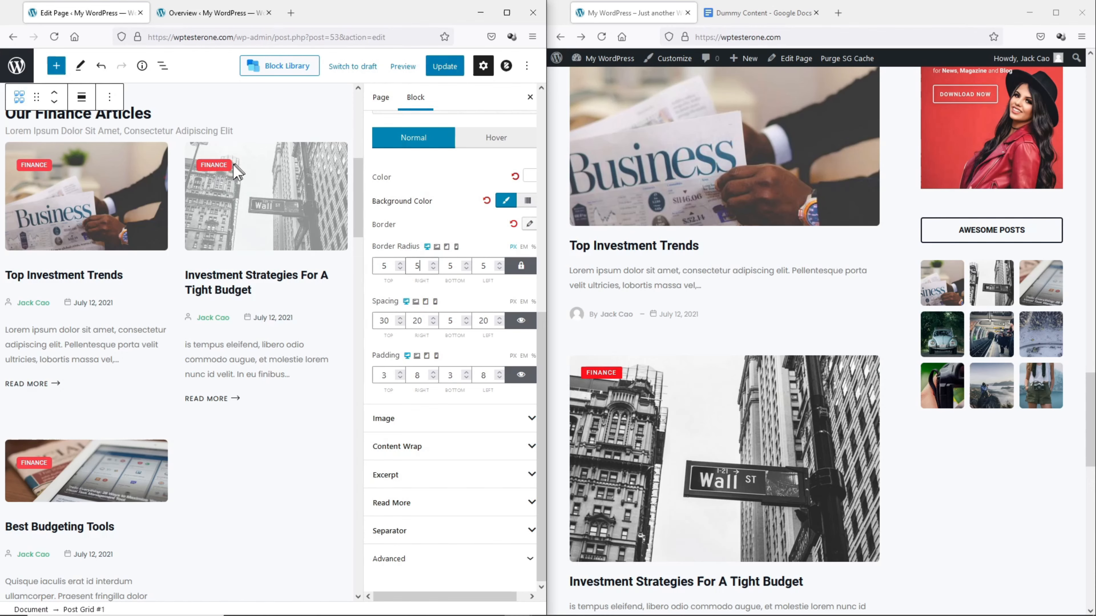
Link the category label's padding sides, try 20 px, and set the padding to 5 px on all sides.
click(521, 376)
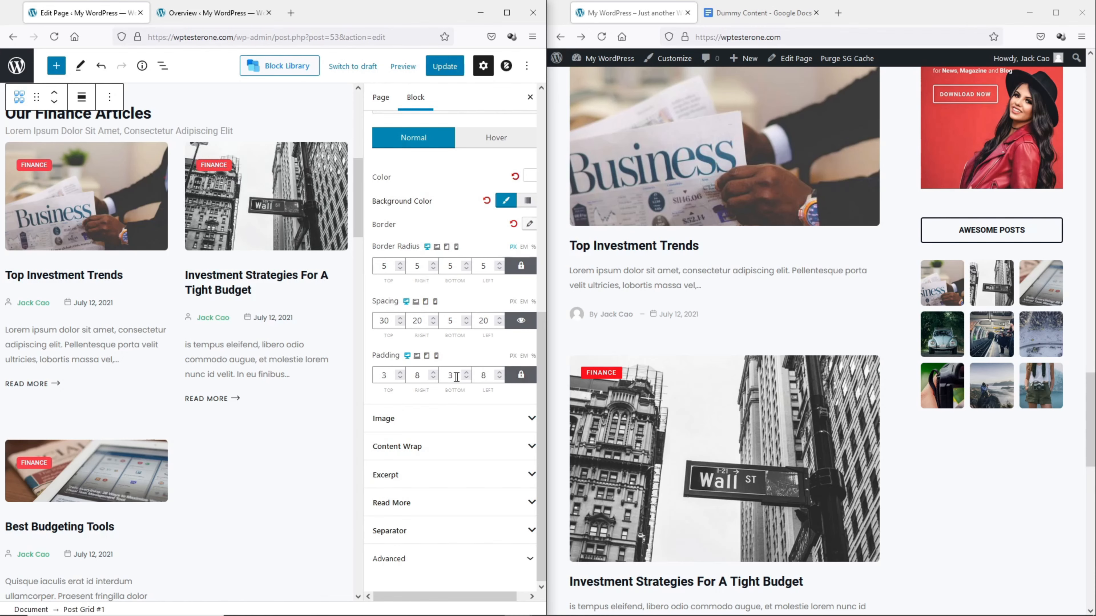
text(20)
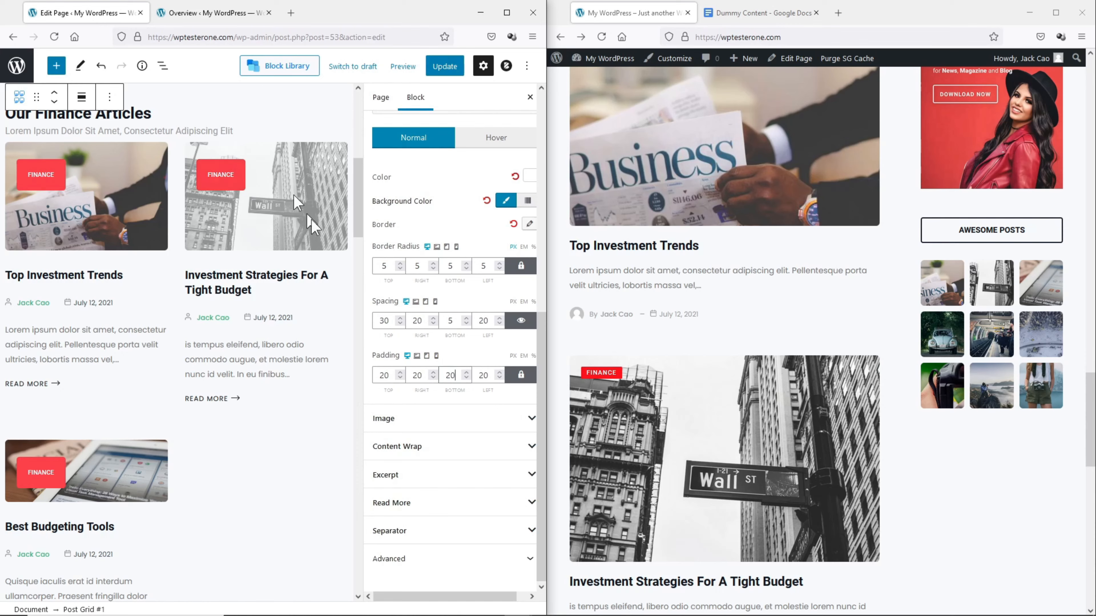
double_click(380, 374)
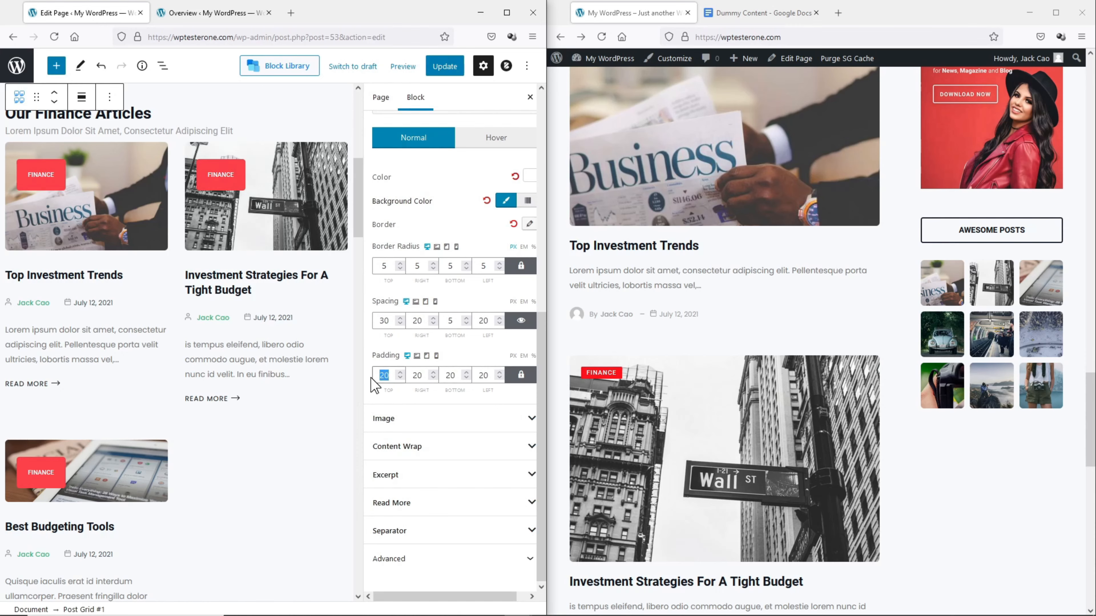
text(5)
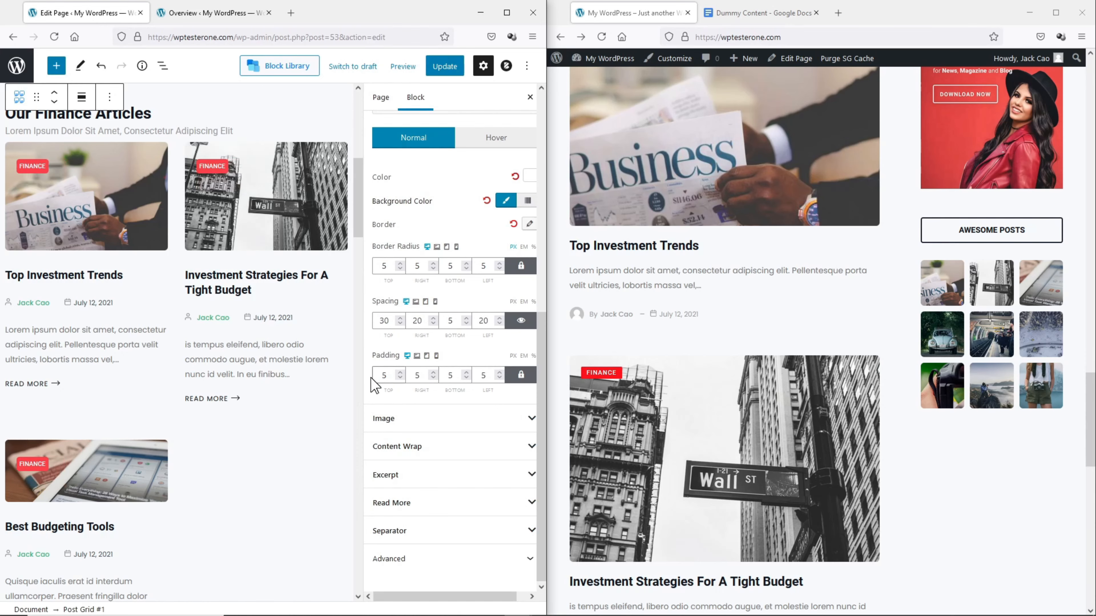
Enable the image overlay on the finance grid, compare the overlay types, and choose Multi Color.
click(406, 426)
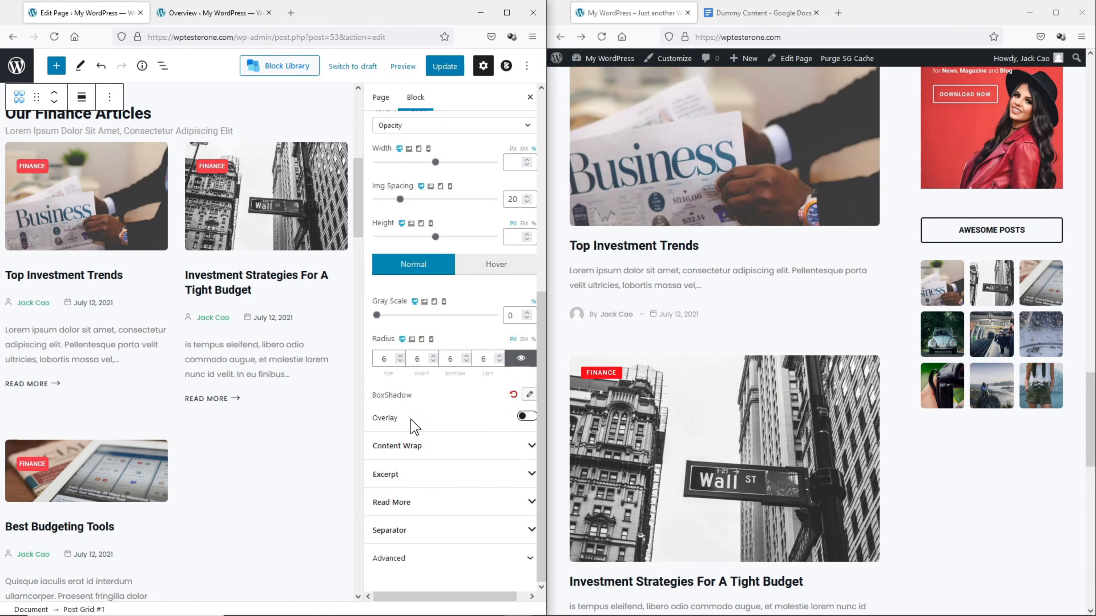
click(527, 416)
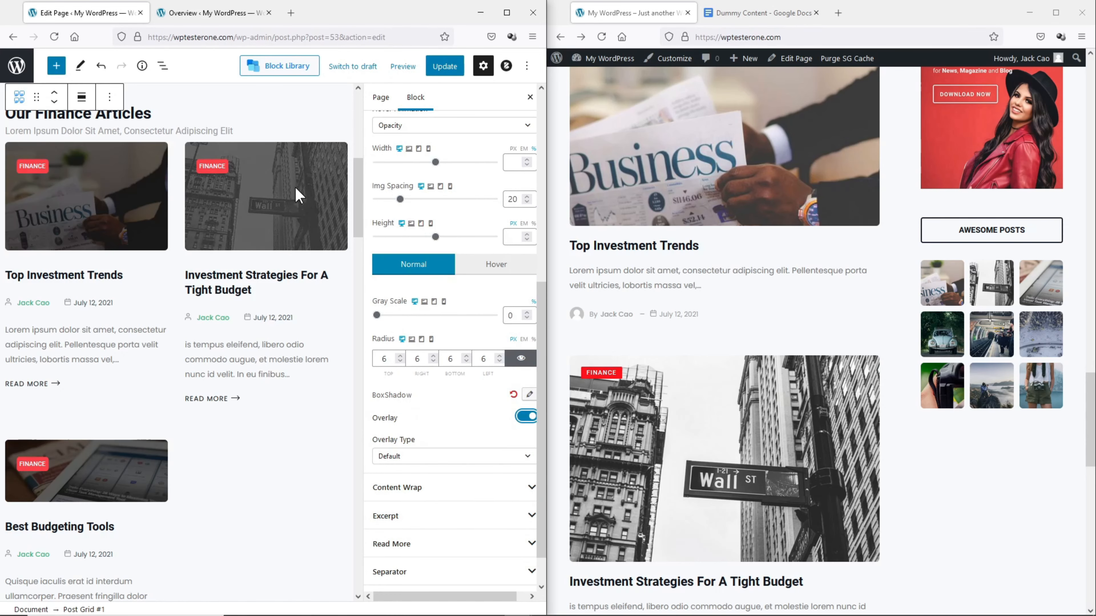
click(410, 456)
click(403, 492)
click(409, 458)
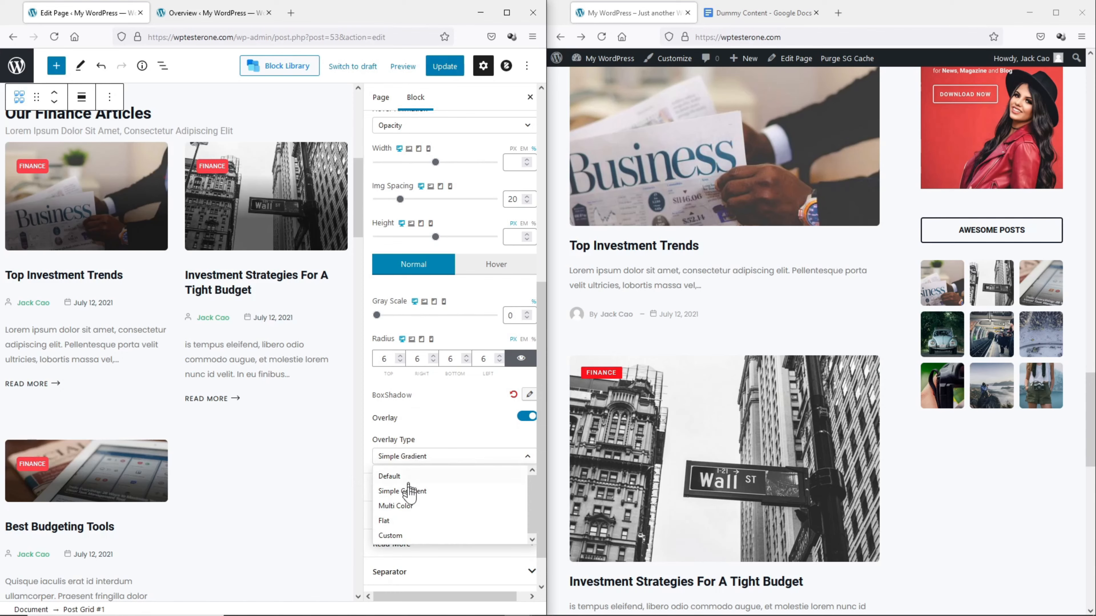
click(410, 507)
click(411, 459)
click(412, 522)
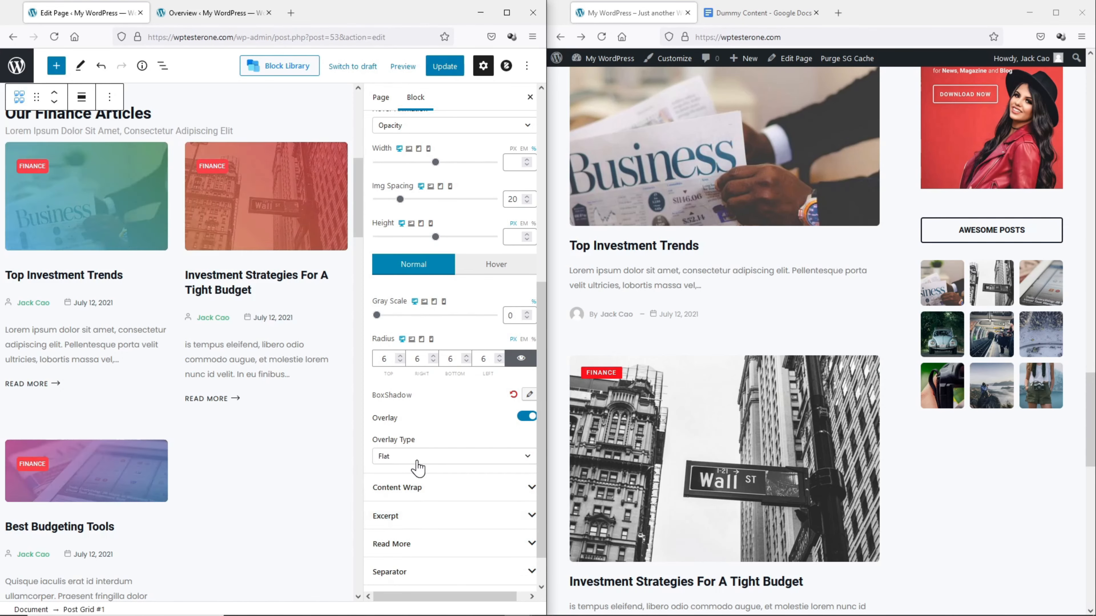
click(418, 459)
click(417, 538)
click(416, 458)
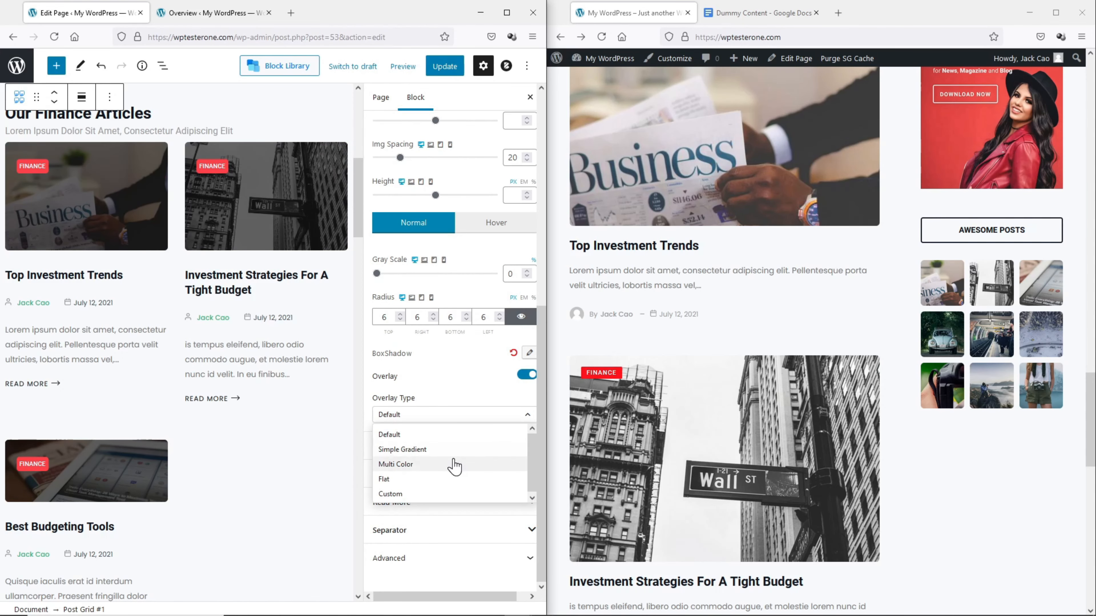
click(453, 465)
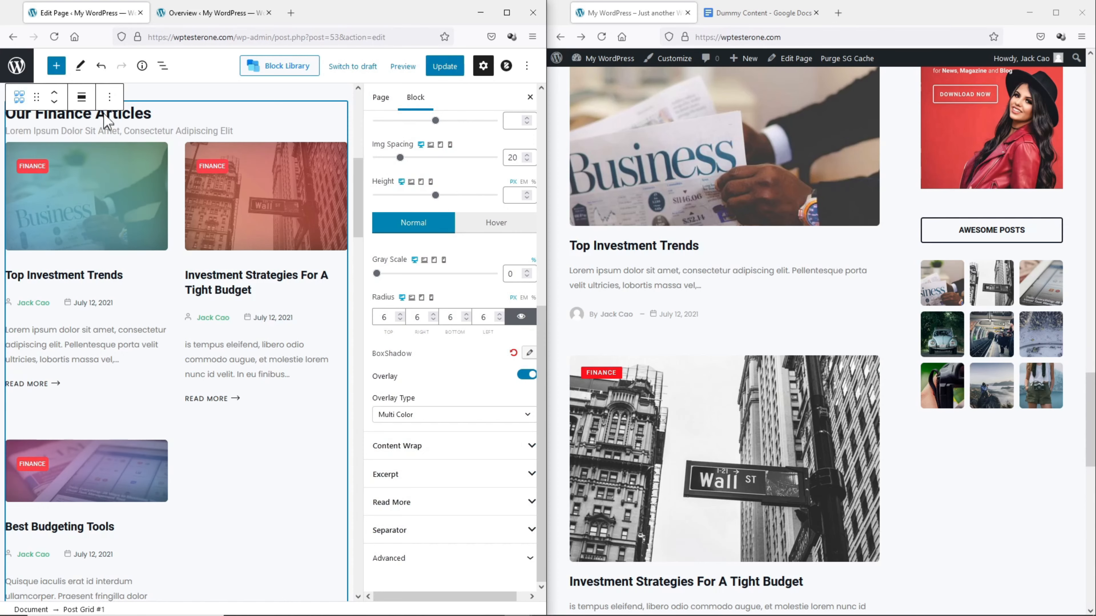
Copy the finance post grid block and paste it into a new paragraph block above the Gutenberg Post Blocks banner.
click(109, 99)
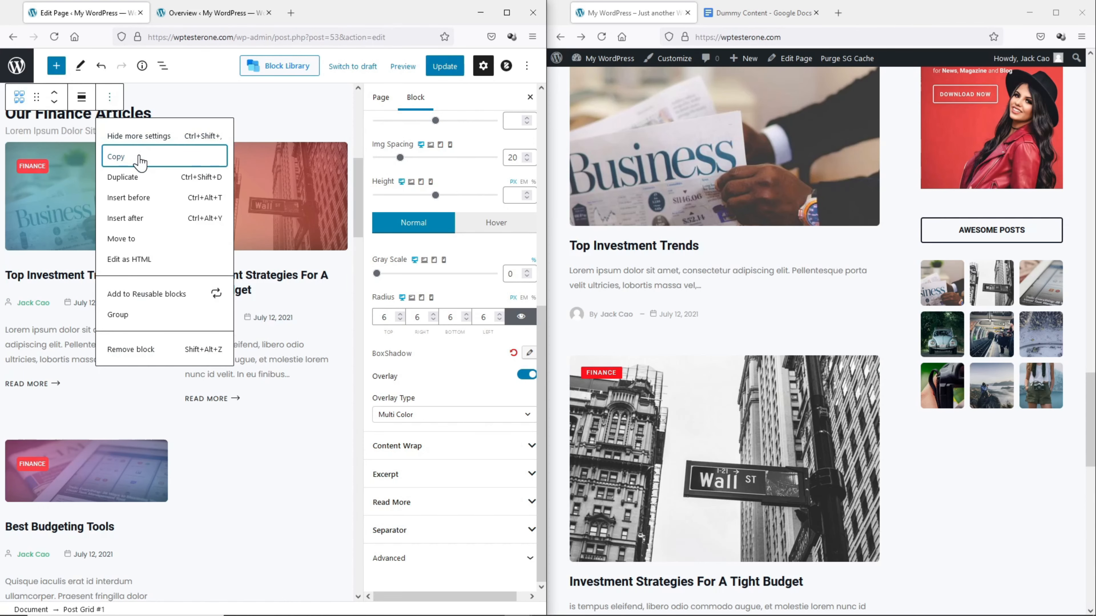
click(139, 158)
scroll(276, 417, down, 3)
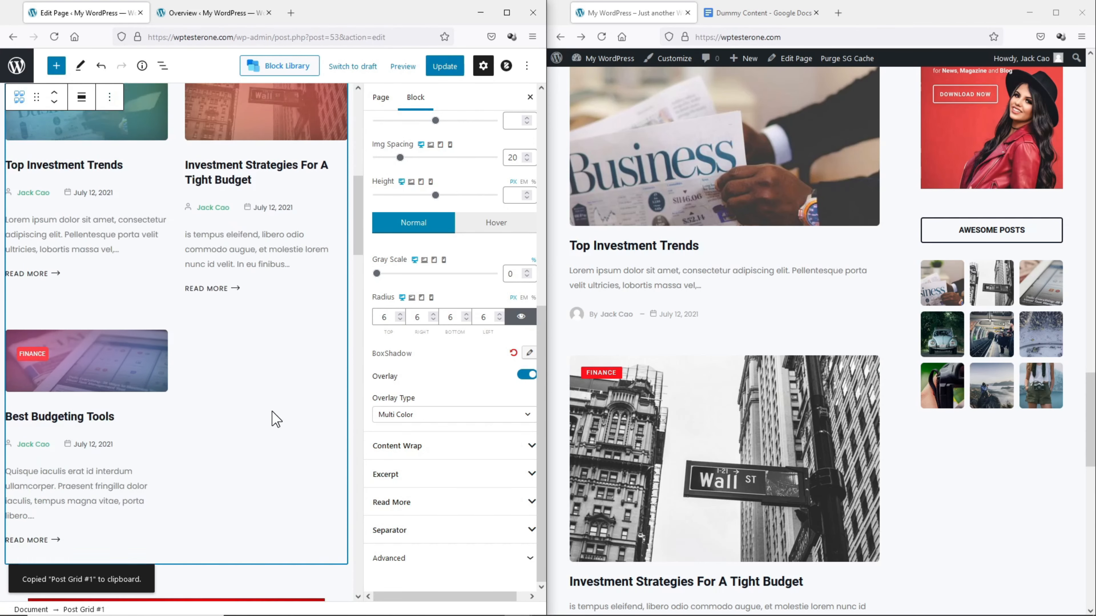
scroll(276, 419, down, 5)
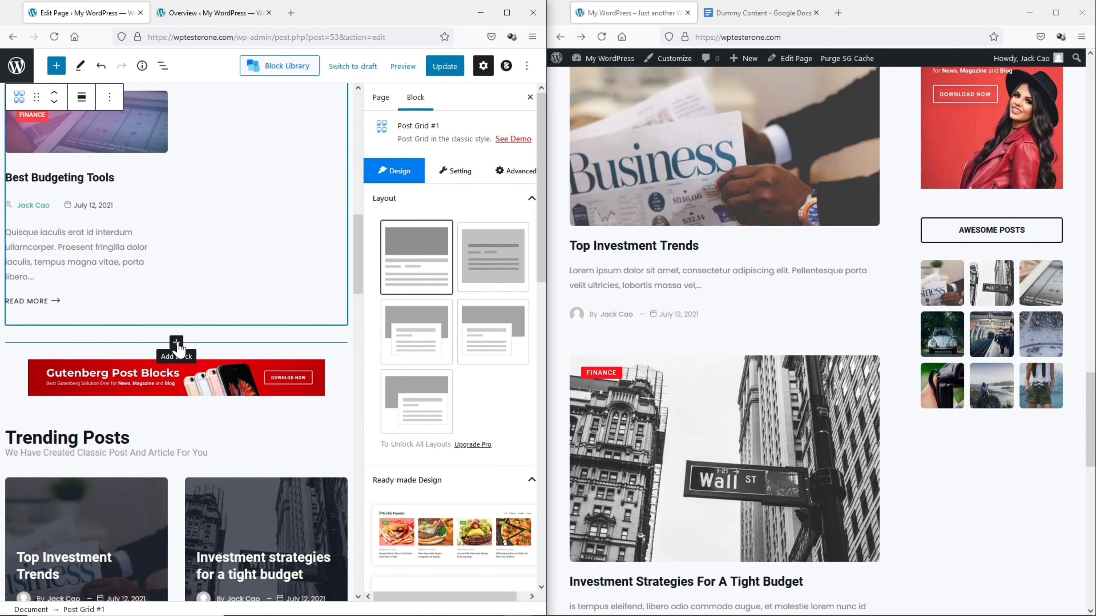
click(176, 343)
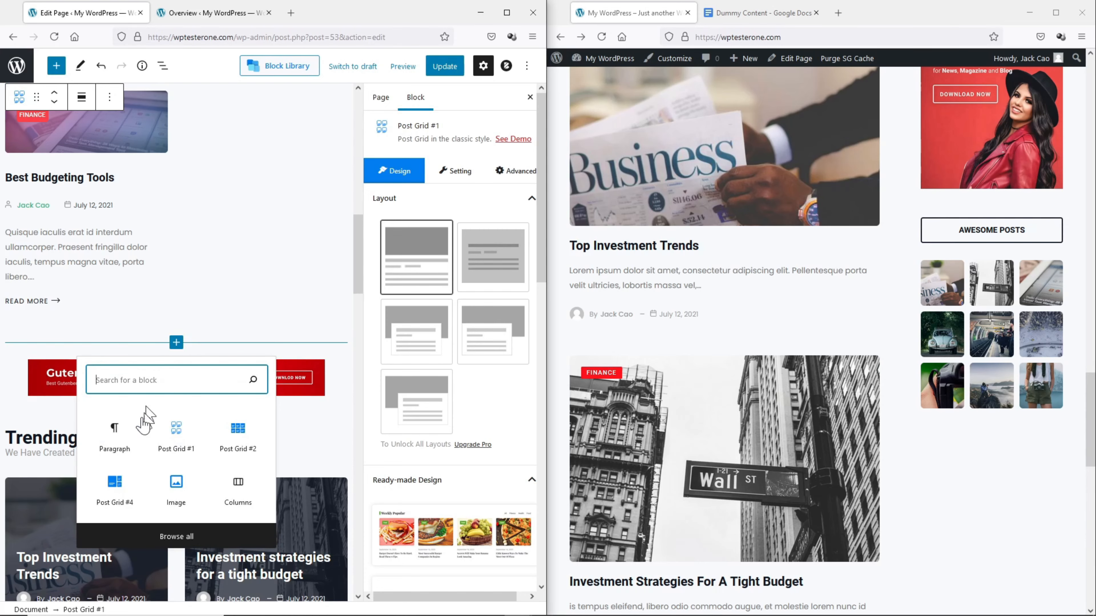
click(125, 444)
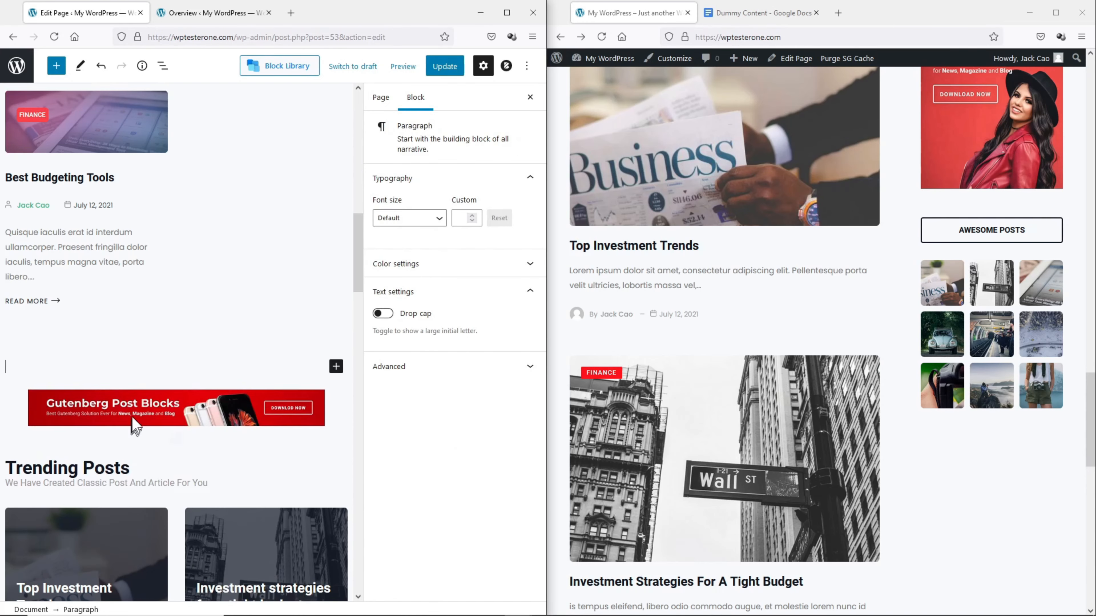
right_click(93, 364)
click(123, 448)
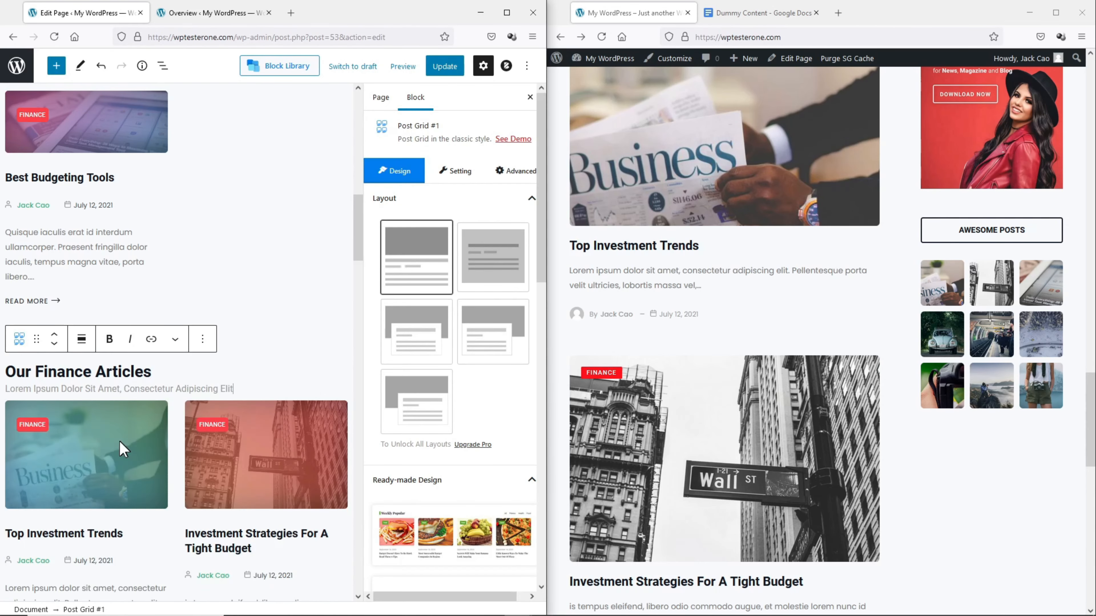
Replace the Finance taxonomy value with Travel in the pasted post grid's query settings.
scroll(164, 427, down, 5)
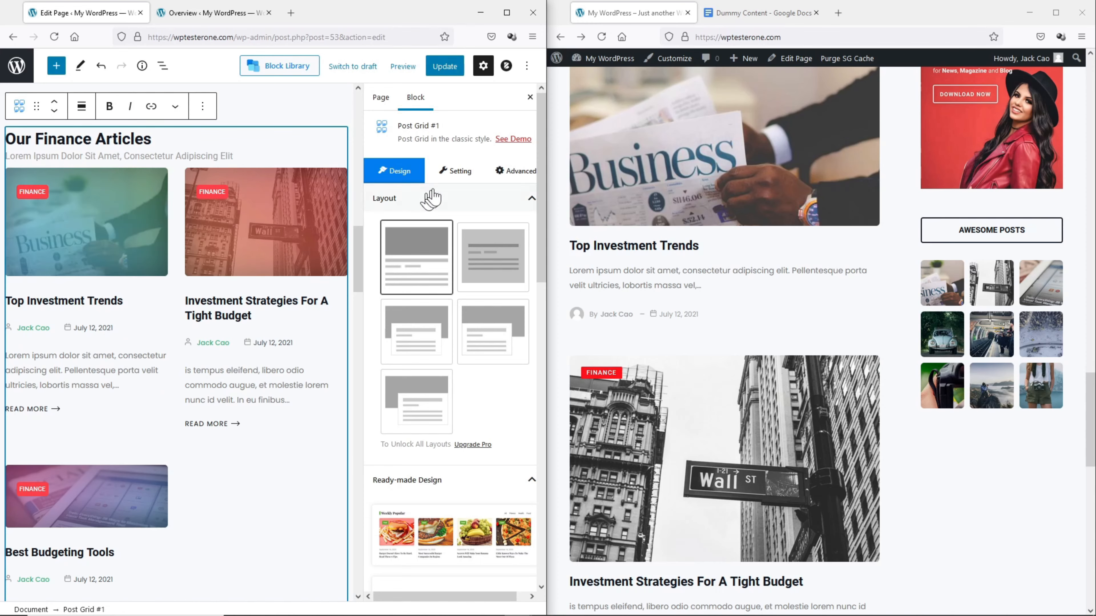
click(446, 177)
click(439, 229)
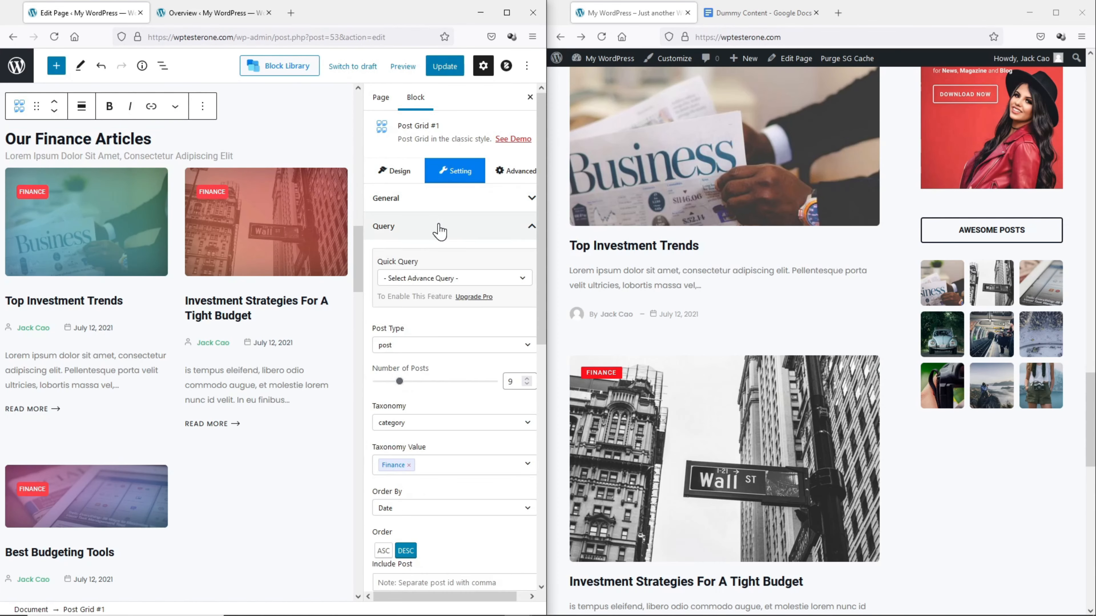
click(409, 466)
click(412, 464)
click(408, 528)
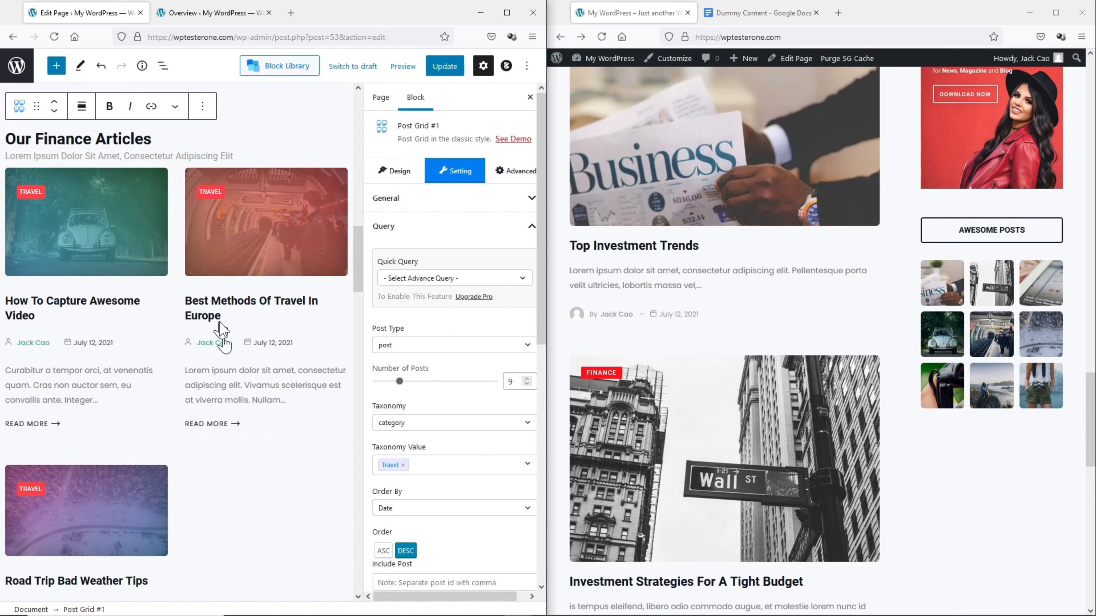
Change the pasted grid's heading to "Our Travel Articles" and update the page.
drag(36, 139, 84, 143)
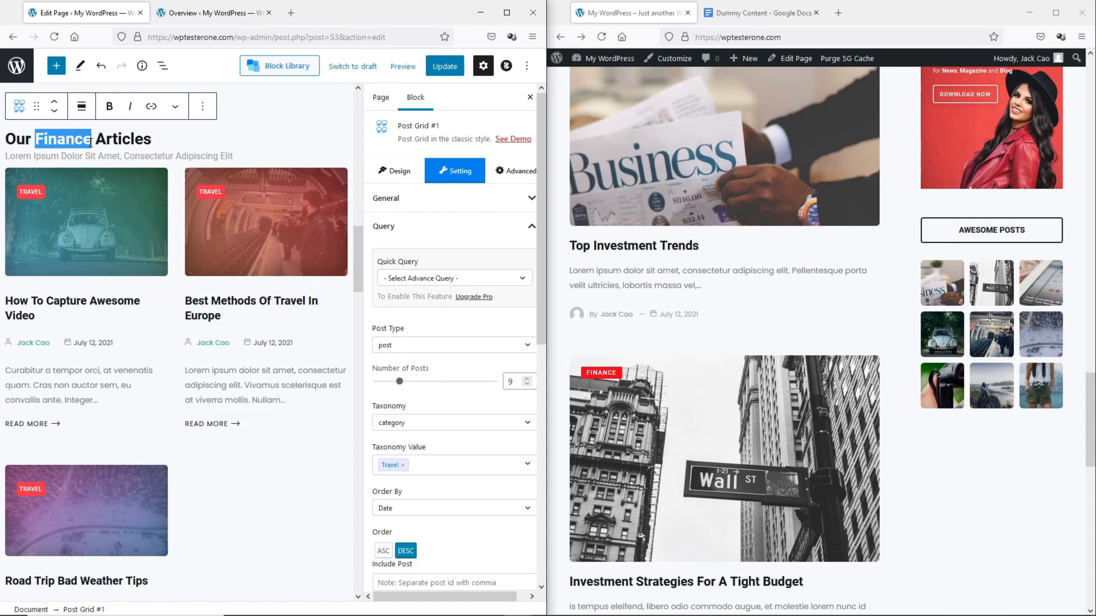
text(Travel)
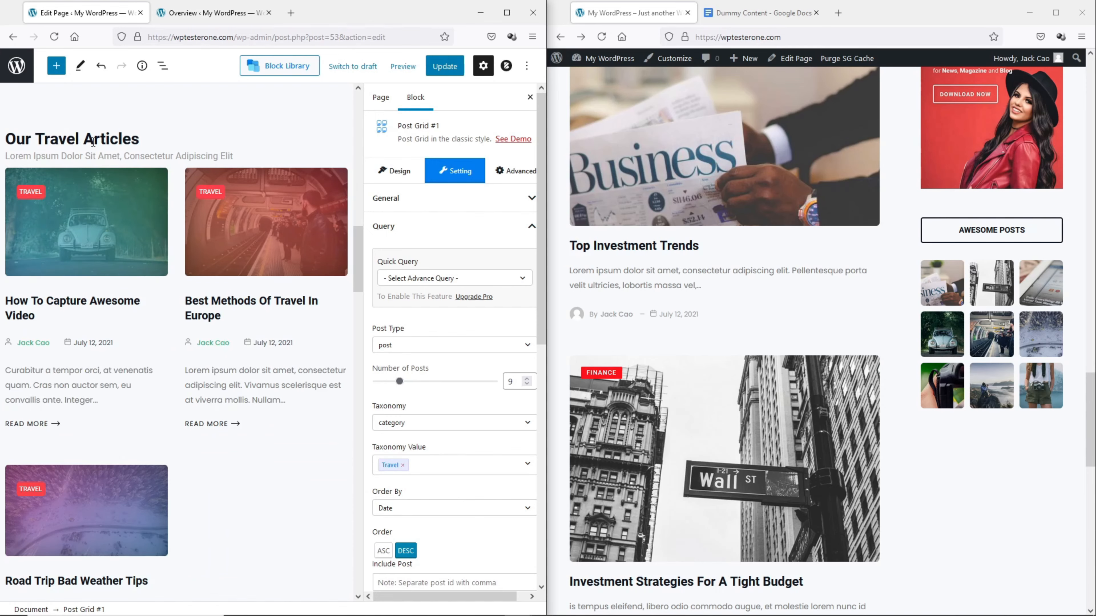
click(445, 65)
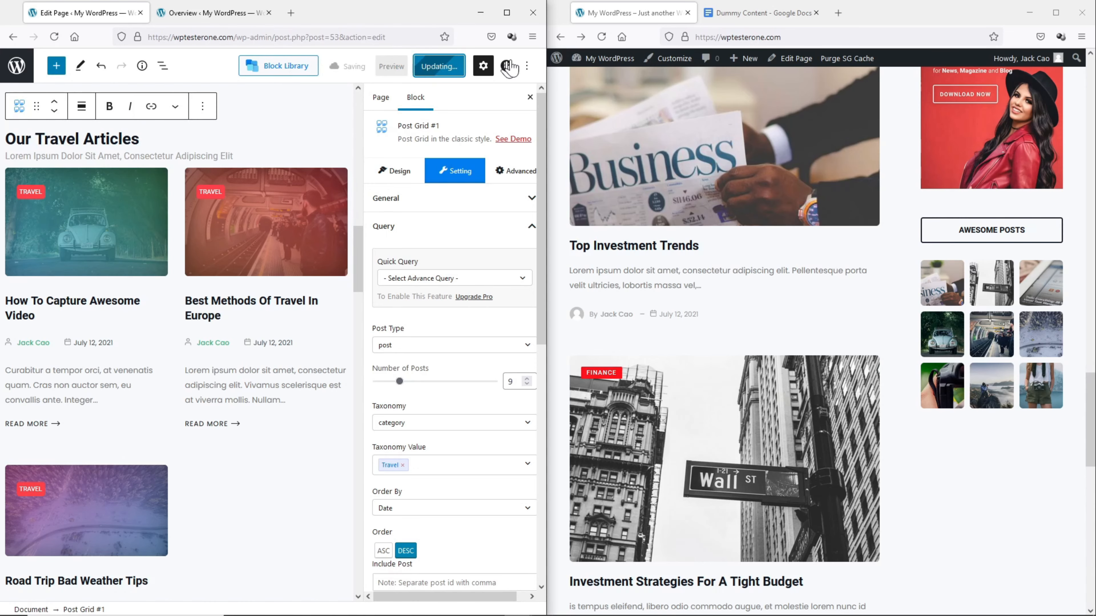
Reload the live homepage and check the finance and travel article sections.
click(602, 37)
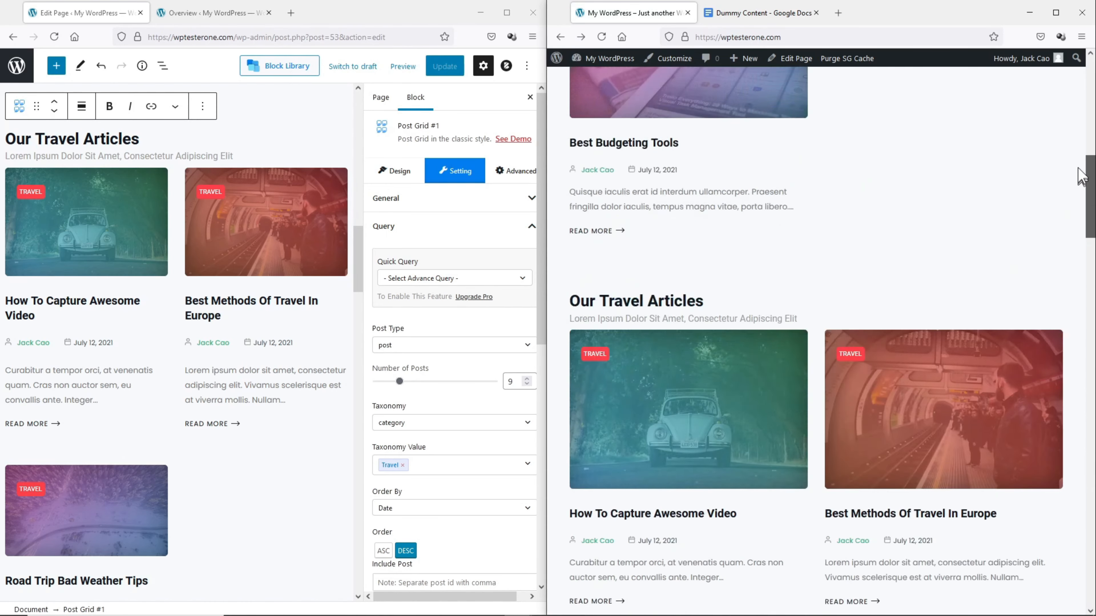
drag(1079, 169, 1022, 126)
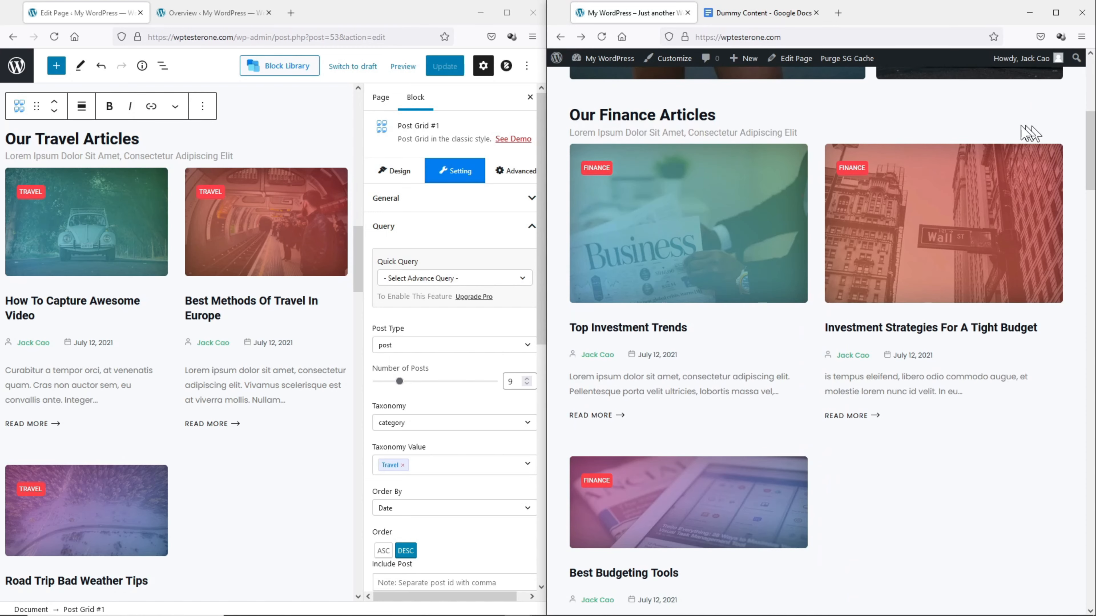
drag(717, 115, 569, 115)
scroll(605, 179, down, 10)
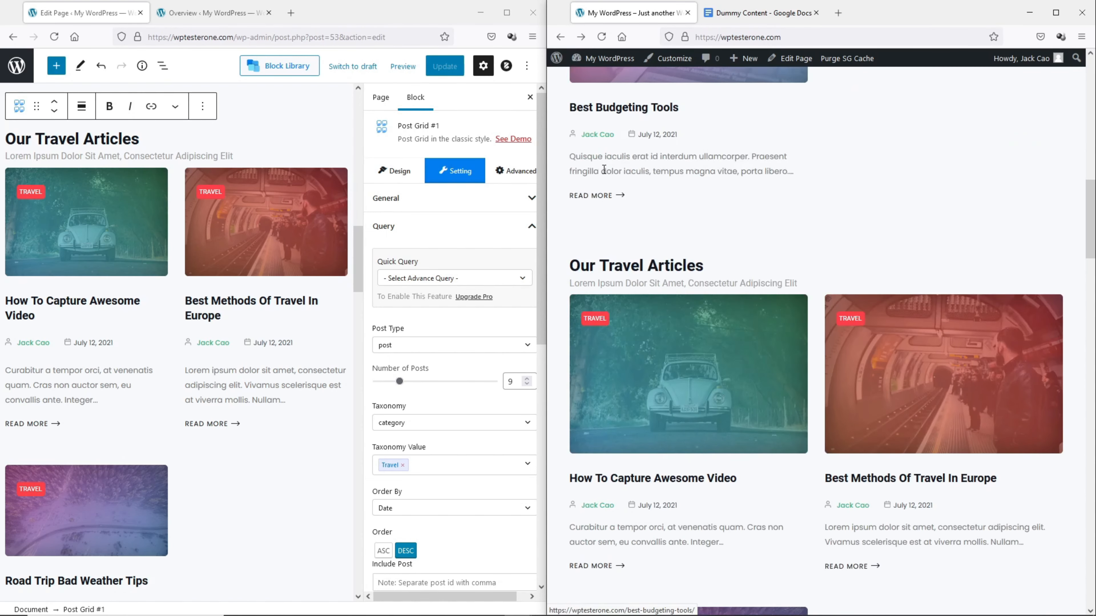
scroll(604, 170, down, 3)
drag(703, 151, 575, 157)
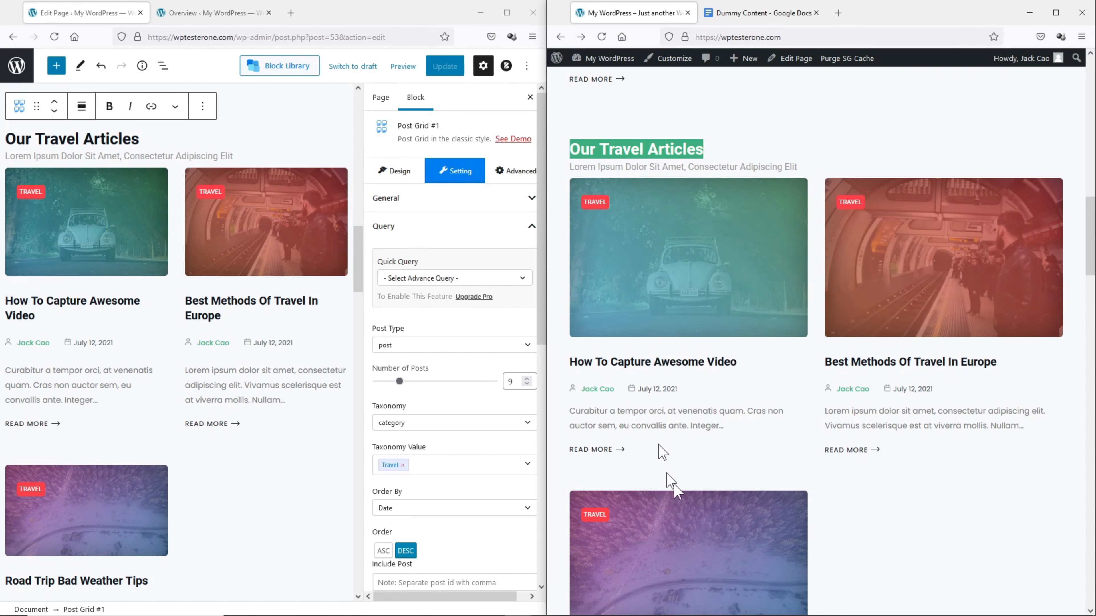
Open the post "Investment strategies for a tight budget" for editing from the list of all posts.
scroll(896, 326, down, 10)
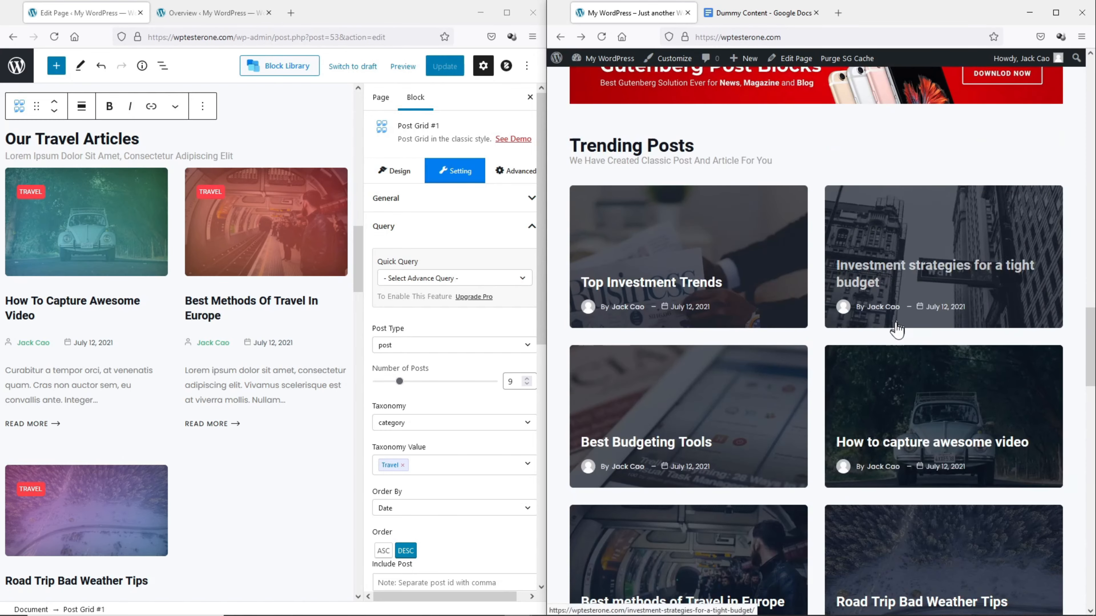
scroll(837, 334, down, 10)
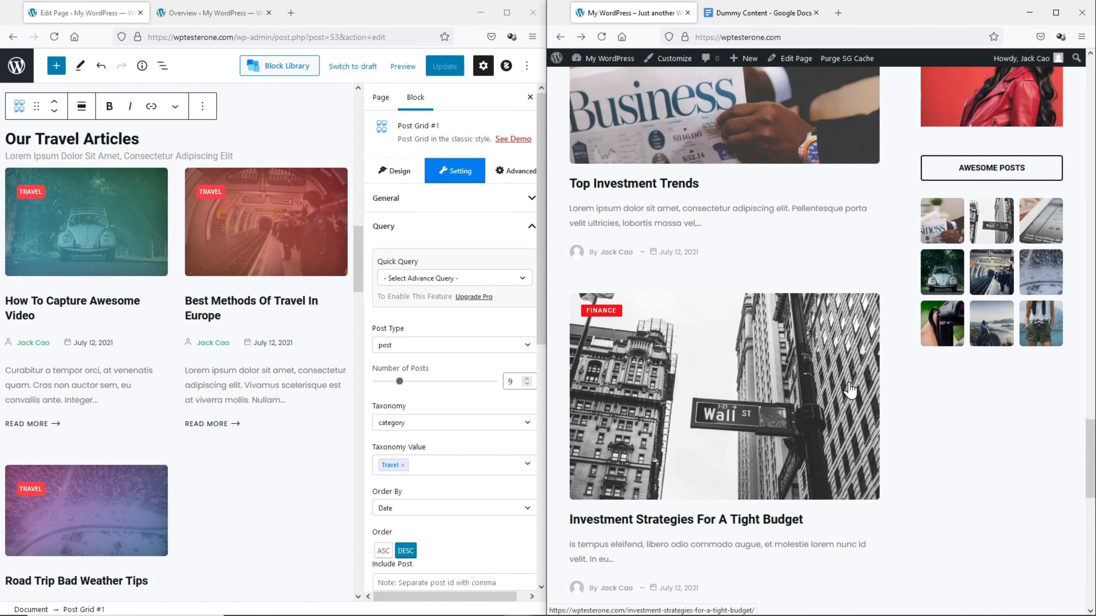
scroll(820, 397, down, 2)
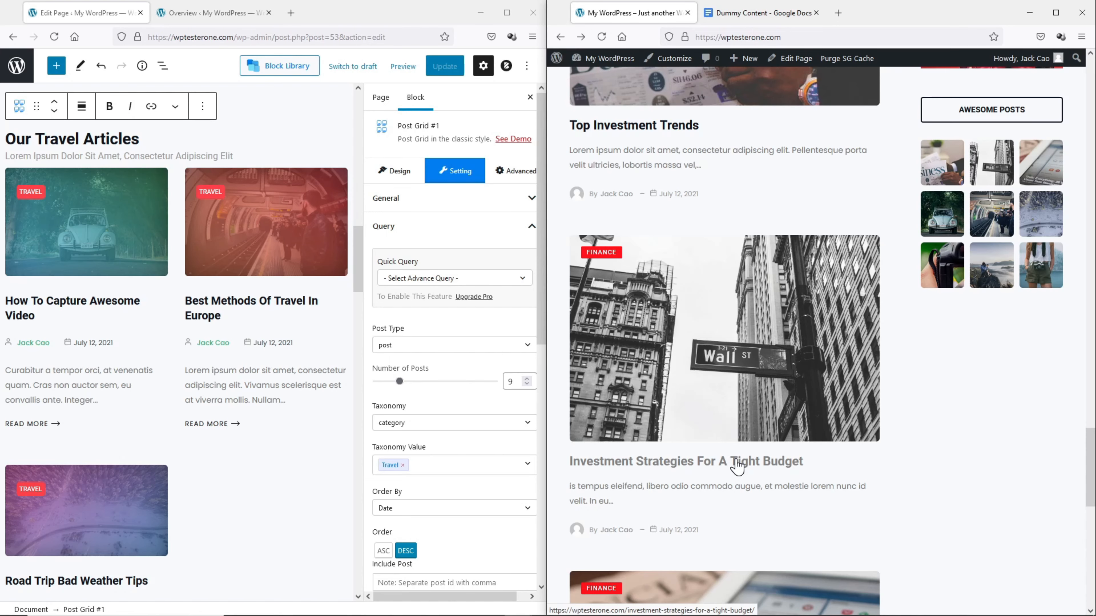
click(27, 69)
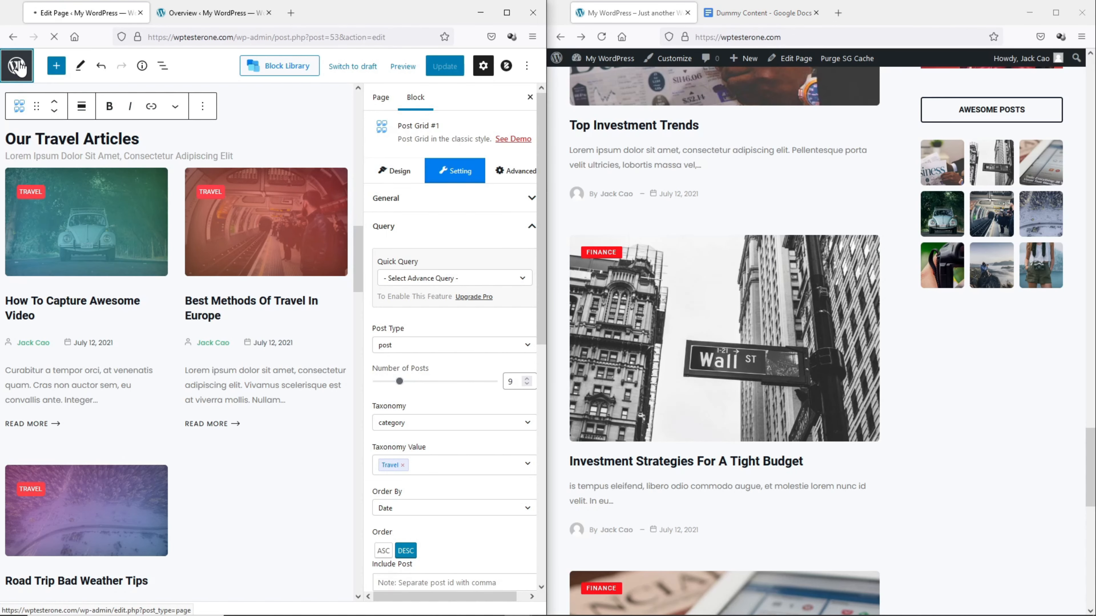
mouse_move(10, 113)
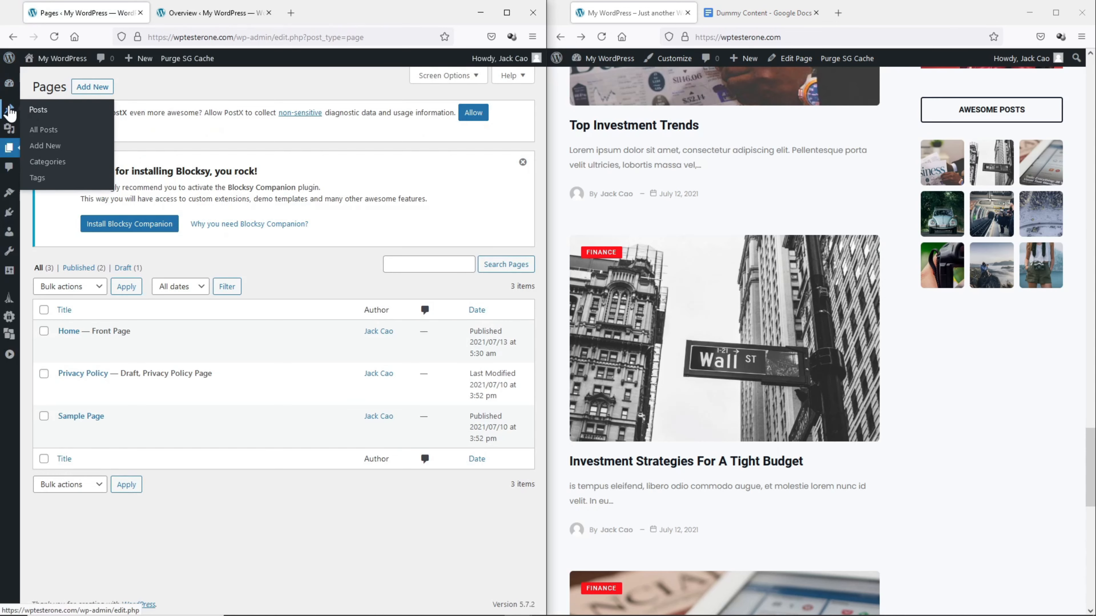
click(35, 136)
scroll(54, 169, down, 4)
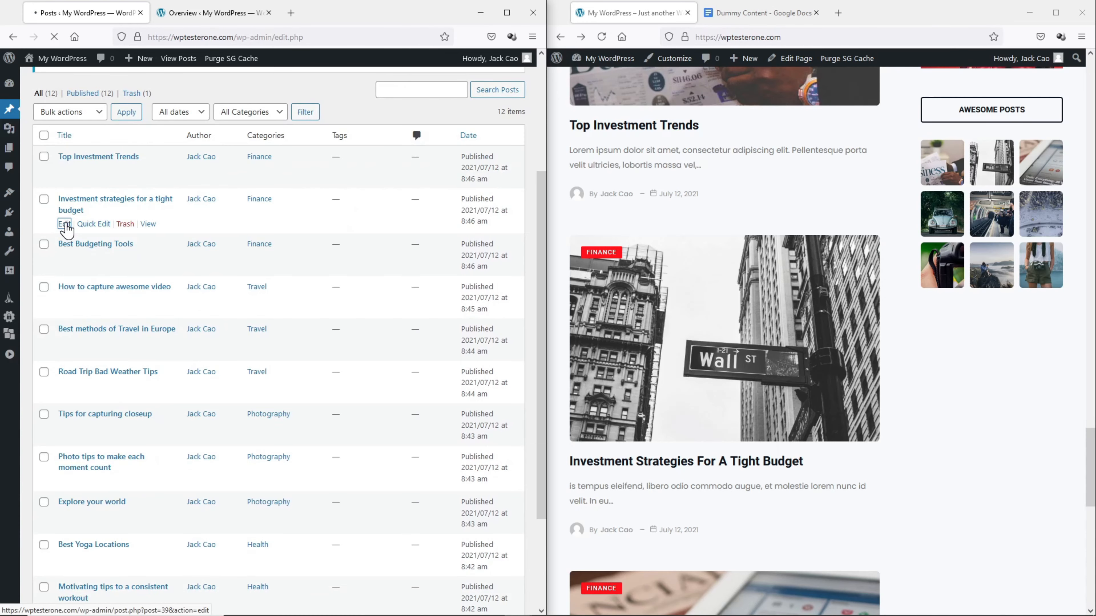
Open the live "Investment Strategies For A Tight Budget" article from the homepage and review its text down to the travel quote.
click(771, 474)
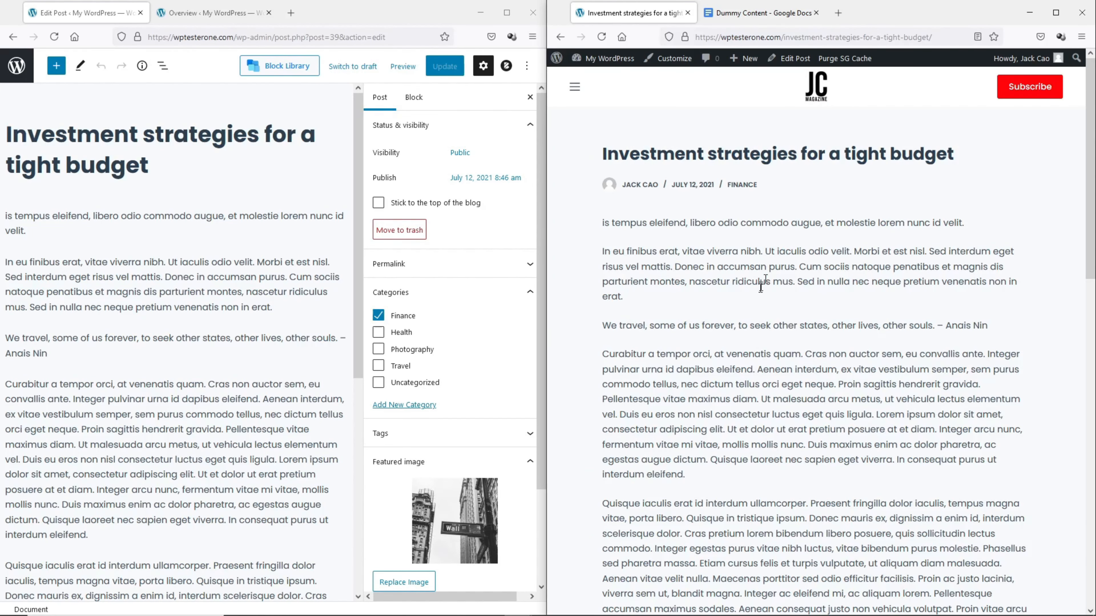
scroll(761, 286, down, 5)
scroll(766, 409, up, 5)
drag(988, 325, 947, 325)
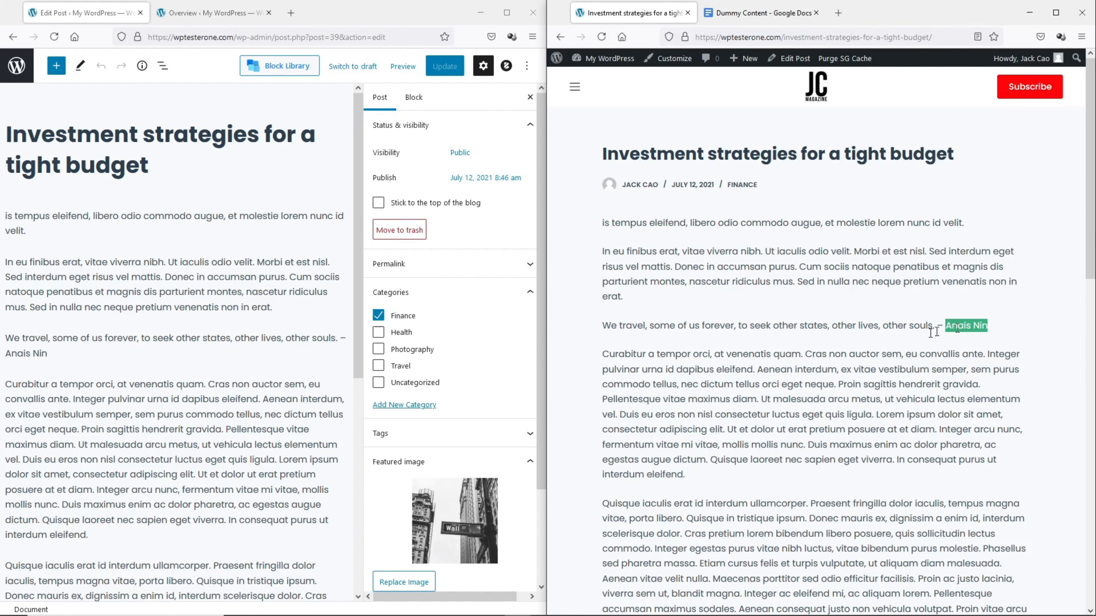
Insert a Post Grid #3 block below the "We travel, some of us forever" paragraph and title it "OUR OTHER INVESTMENT ARTICLES".
click(59, 353)
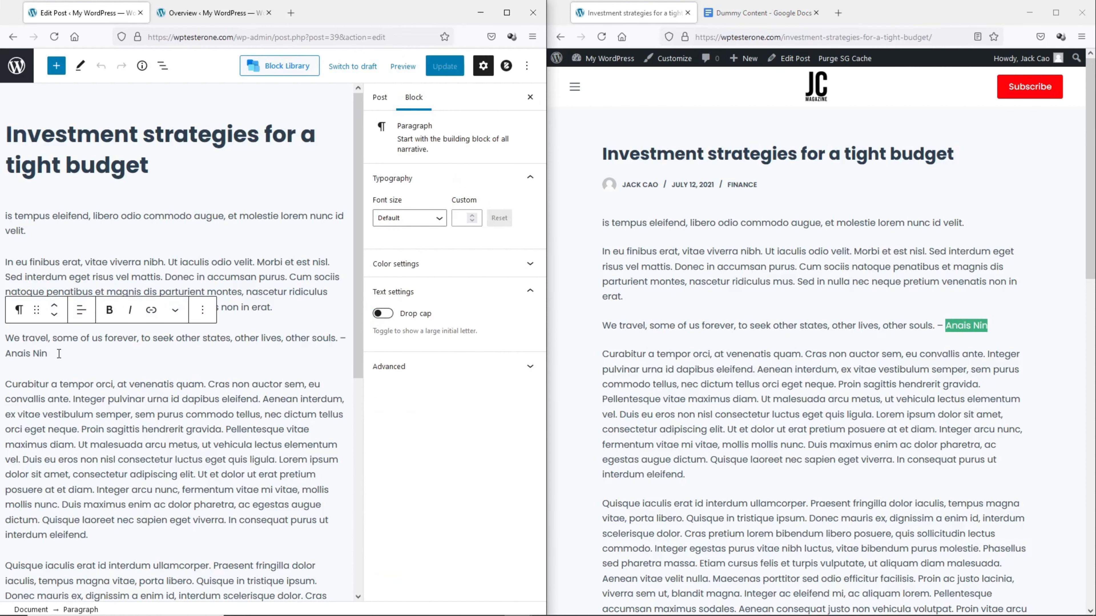
key(Return)
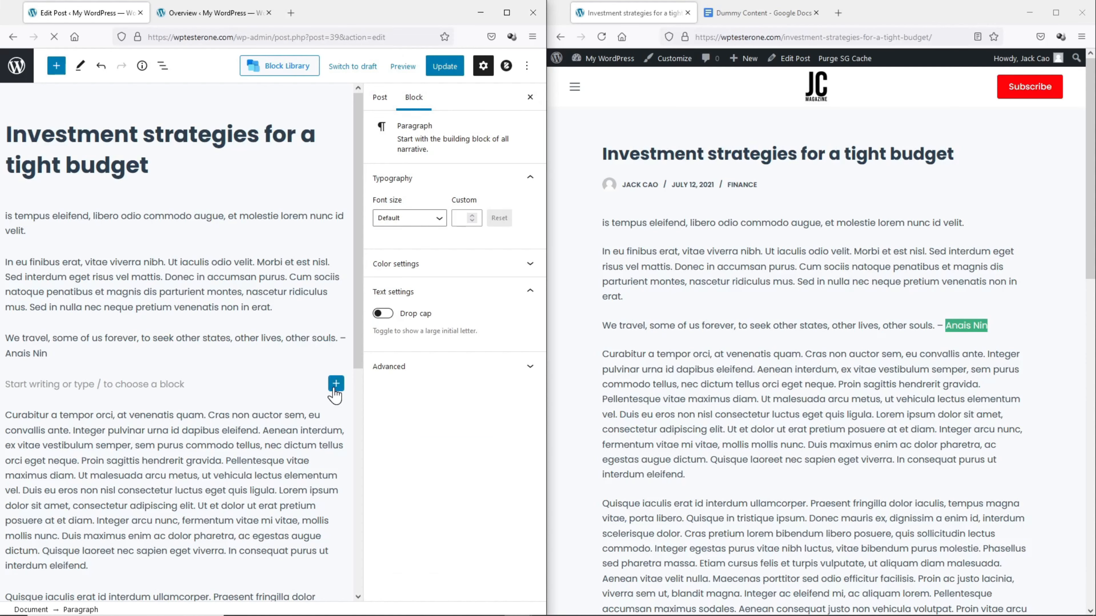
click(336, 383)
click(433, 583)
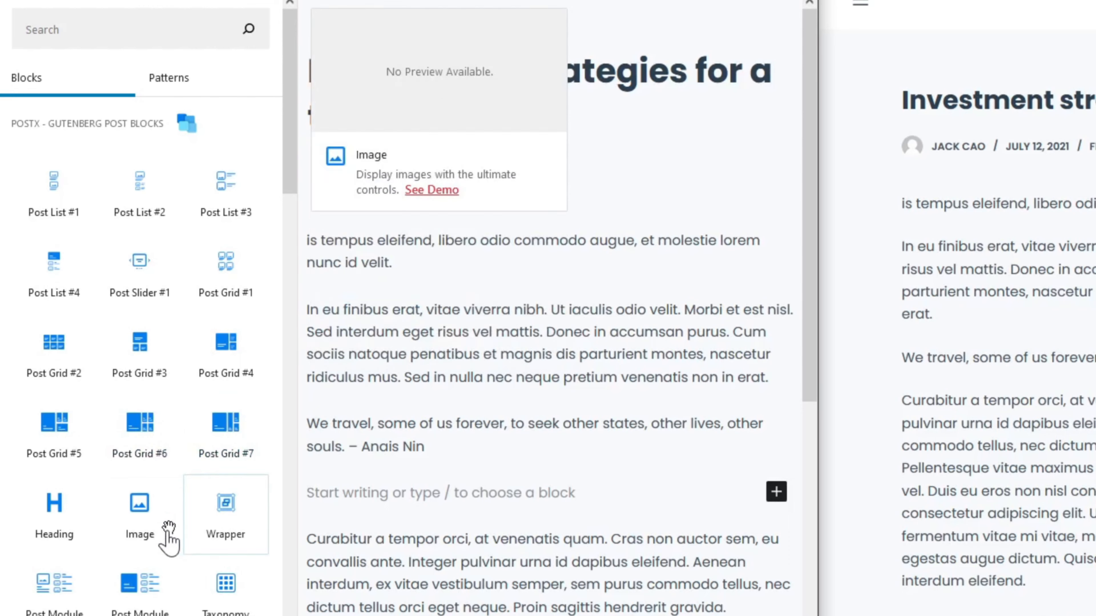
click(158, 368)
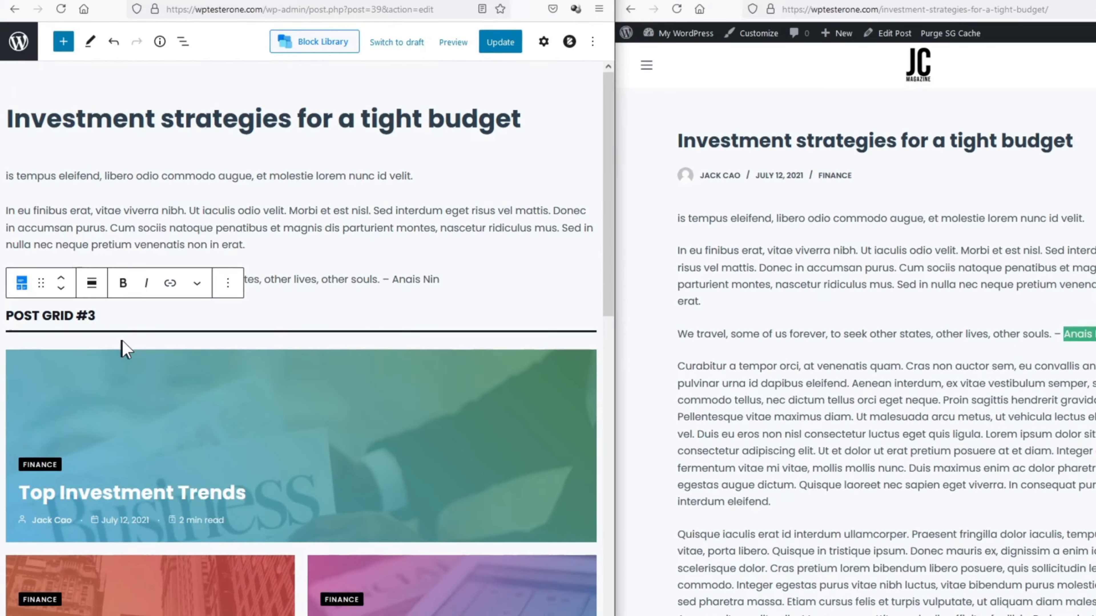
triple_click(75, 330)
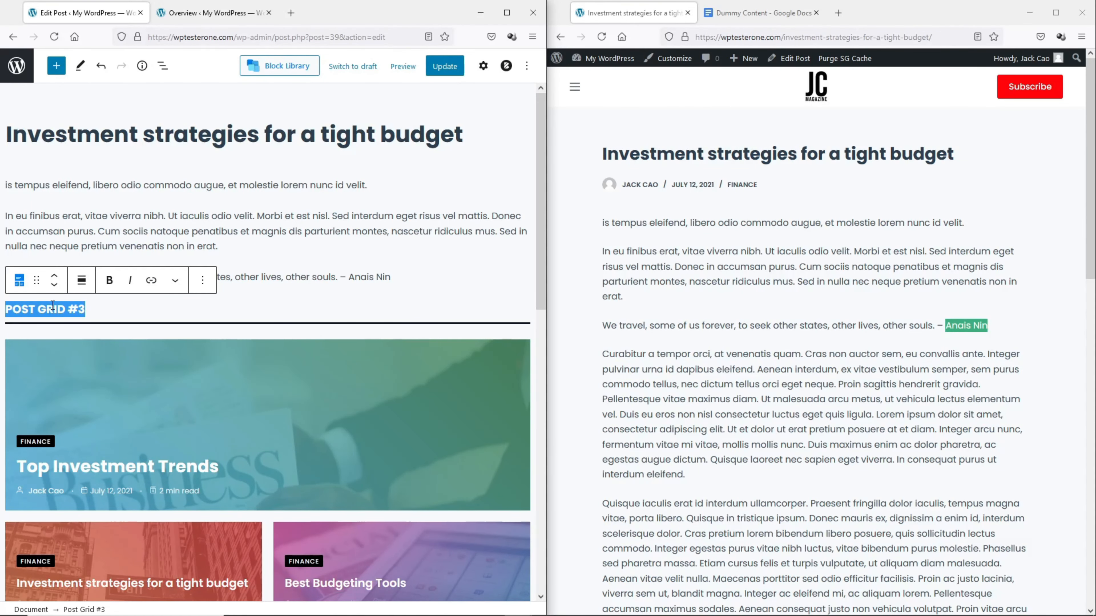
text(OUR OTHER INVESTMENT ARTICLES)
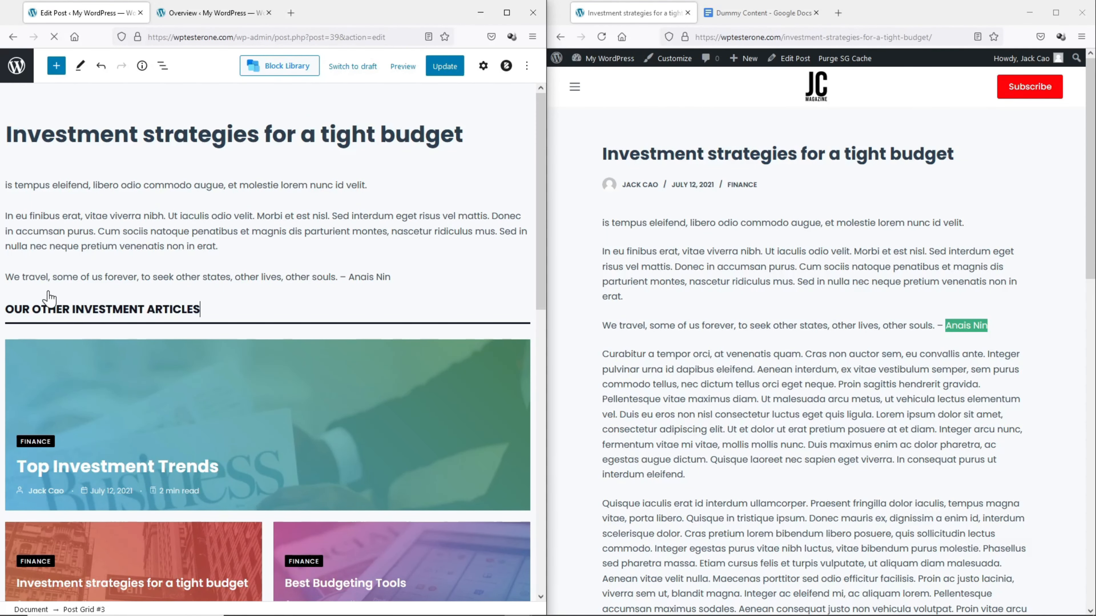
Set the taxonomy value in the new post grid's query settings to Finance and update the post.
scroll(185, 304, down, 5)
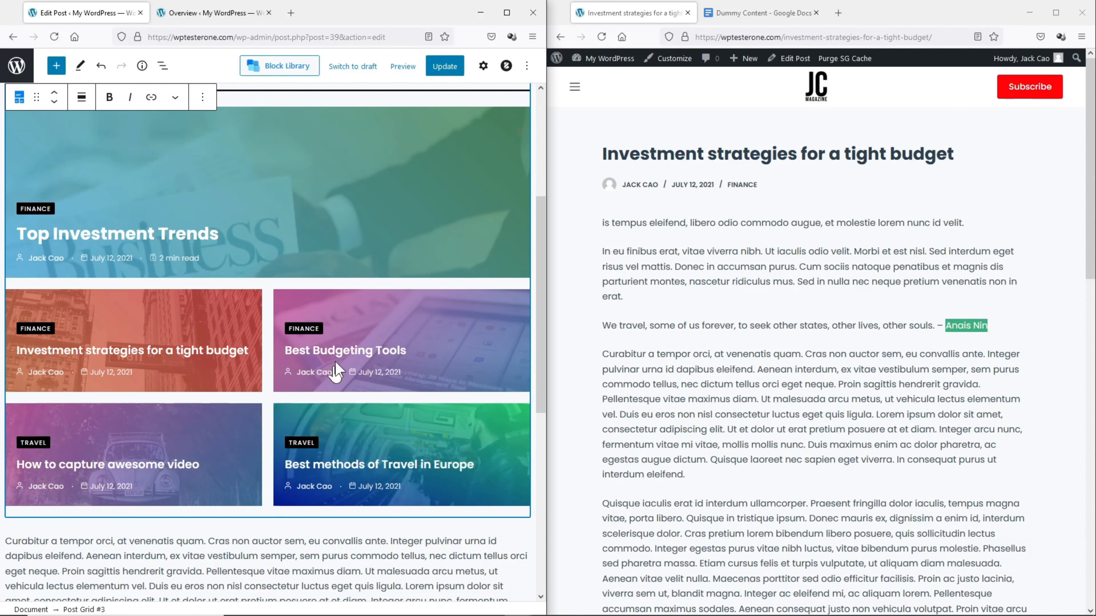
click(483, 65)
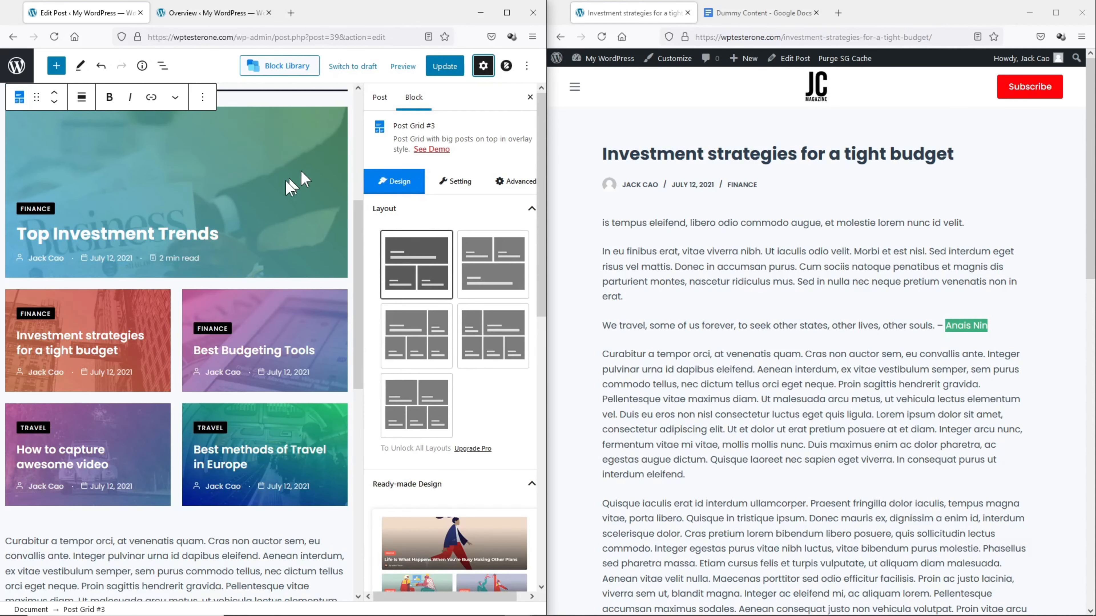
click(288, 225)
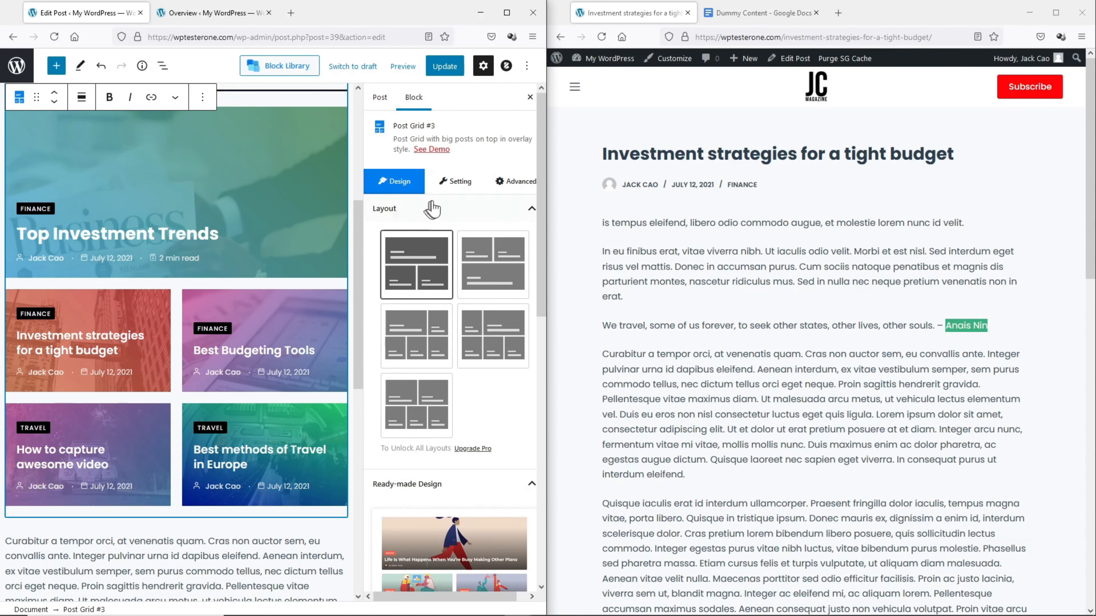
click(454, 190)
click(451, 246)
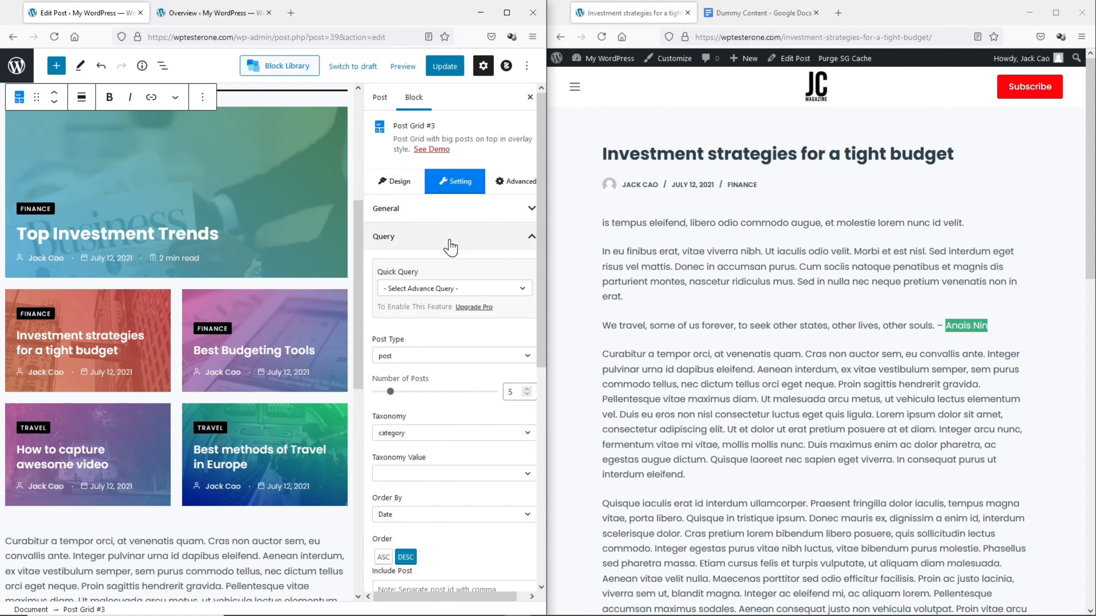
click(436, 478)
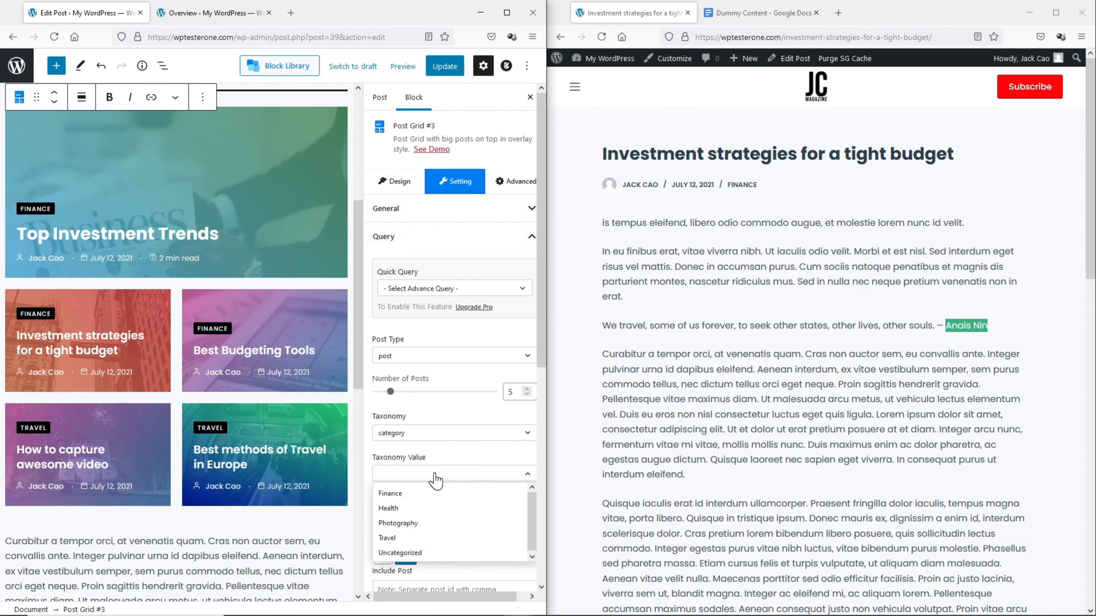
click(426, 492)
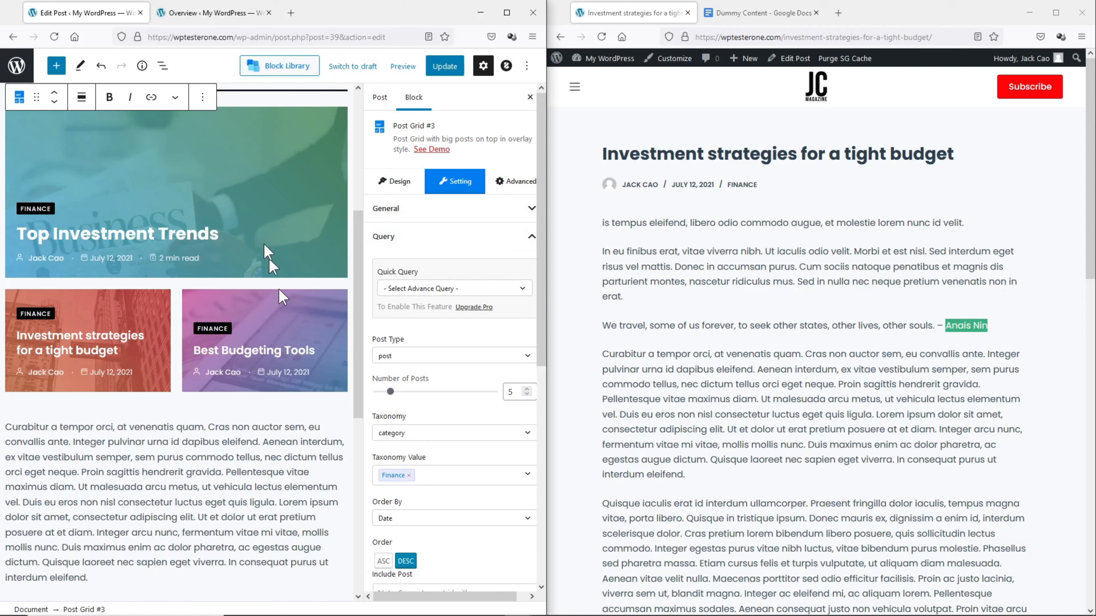
click(445, 66)
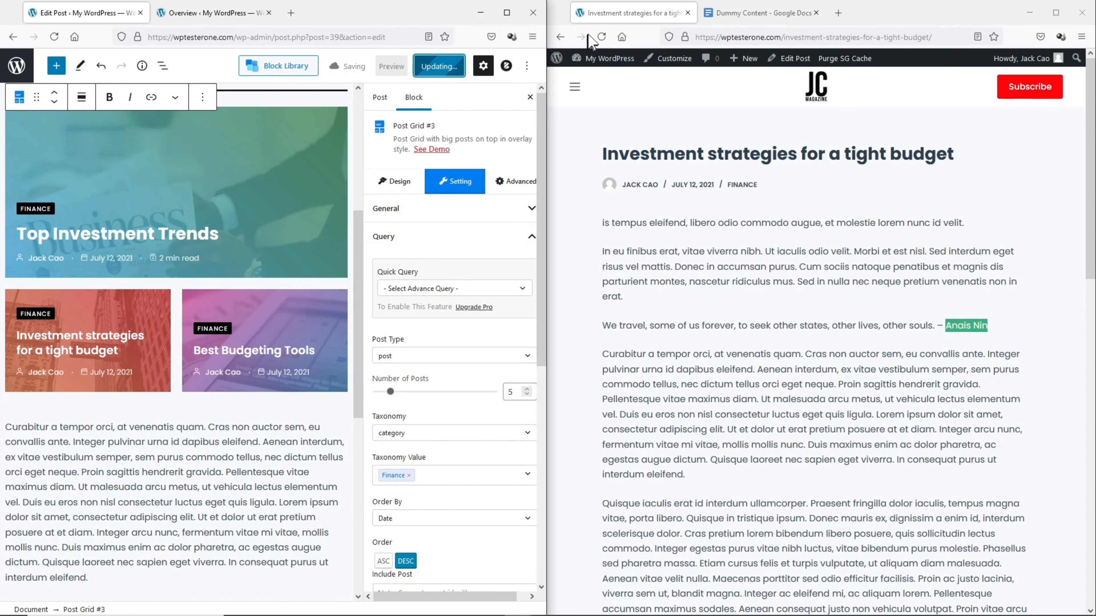
Reload the live post and examine the embedded investment article grid, the related posts and the comment section.
click(601, 37)
scroll(746, 137, down, 3)
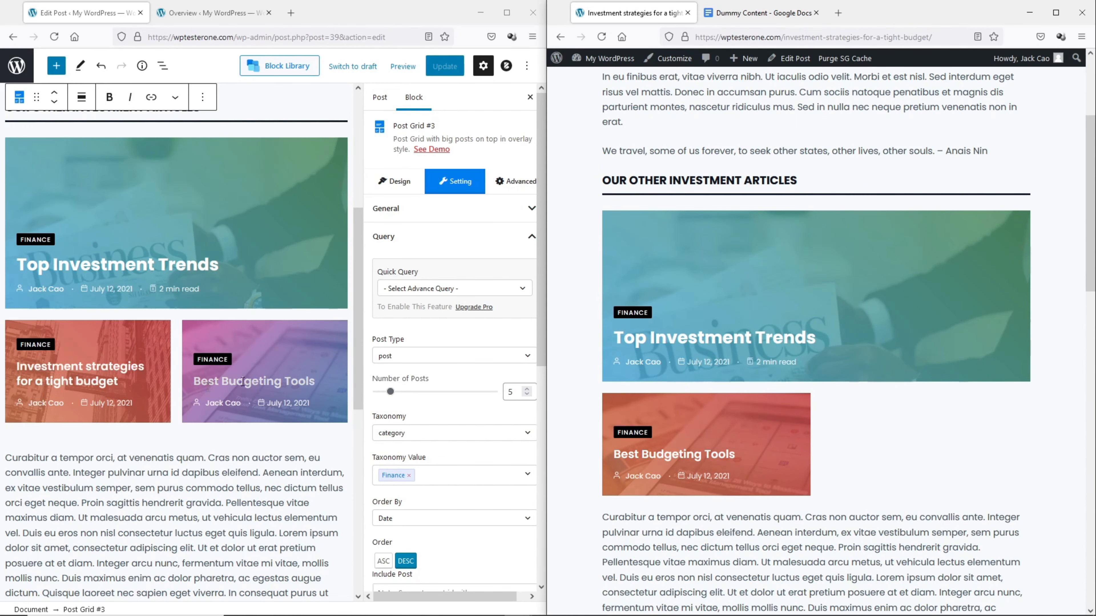
scroll(673, 354, up, 3)
click(908, 258)
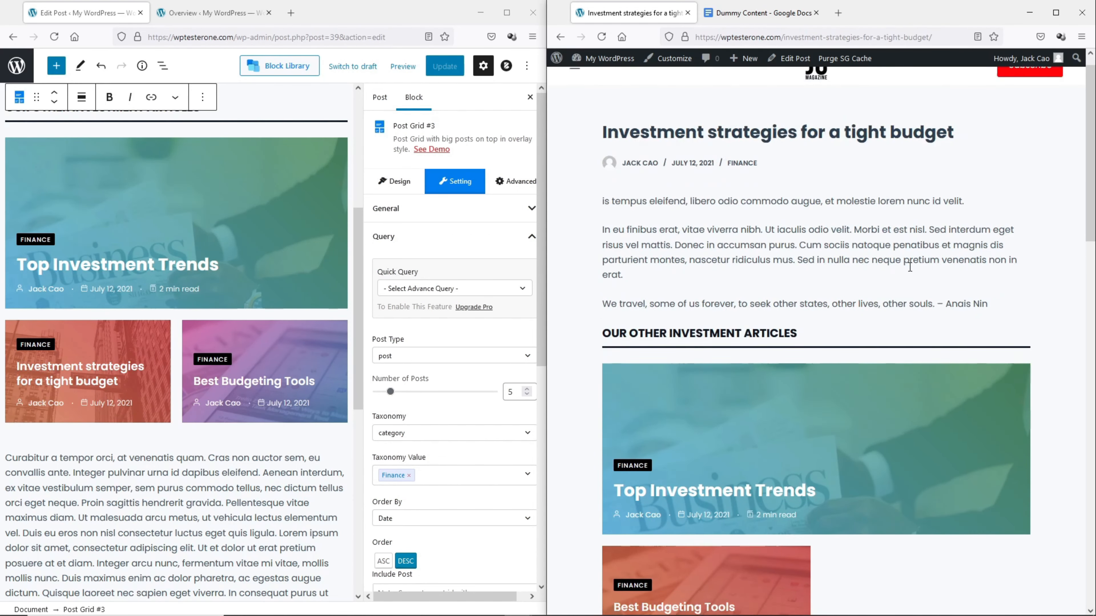
scroll(907, 285, down, 5)
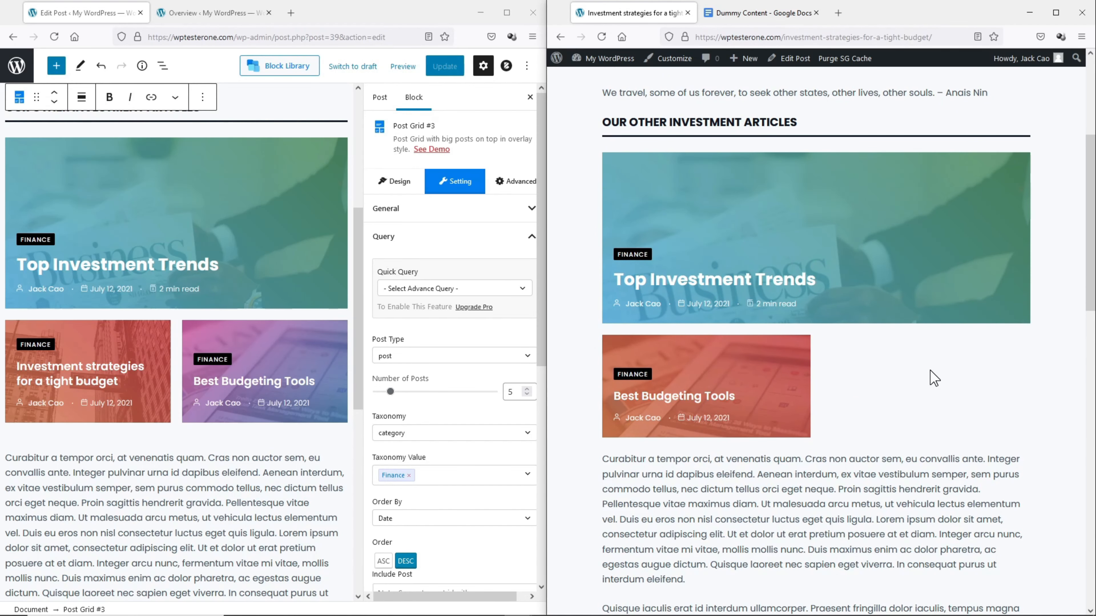
scroll(934, 378, down, 10)
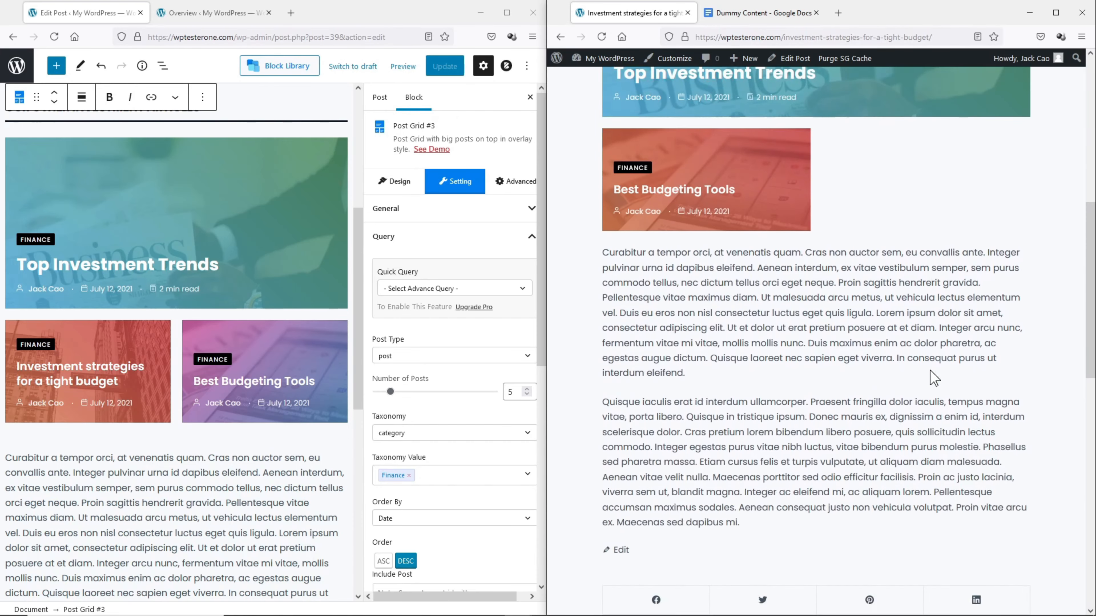
scroll(933, 379, down, 3)
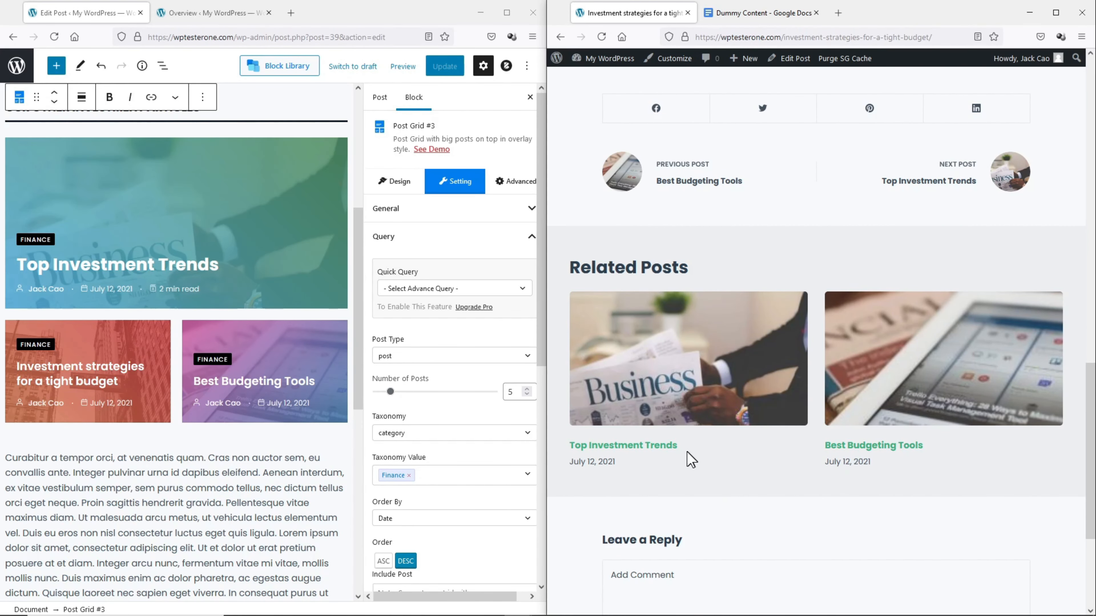
scroll(672, 452, down, 5)
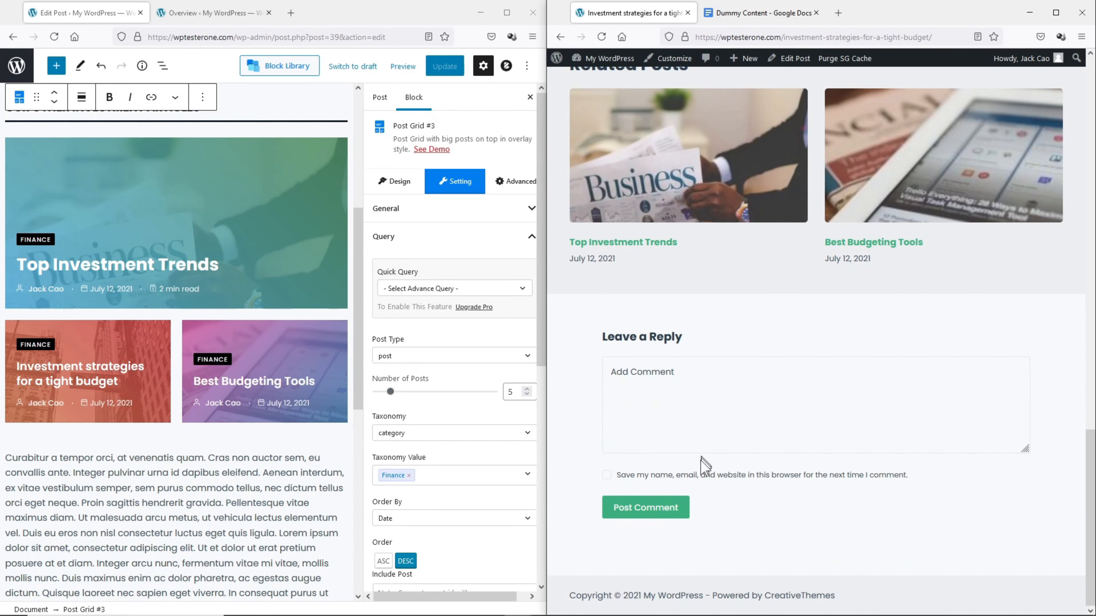
scroll(771, 479, up, 15)
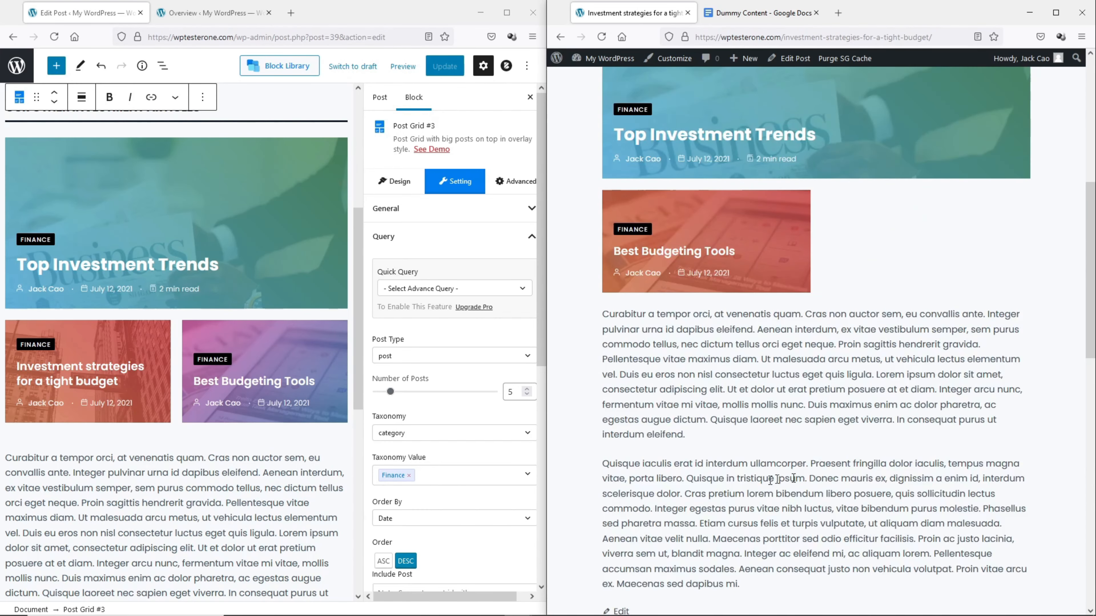
drag(911, 522, 625, 333)
scroll(631, 349, up, 8)
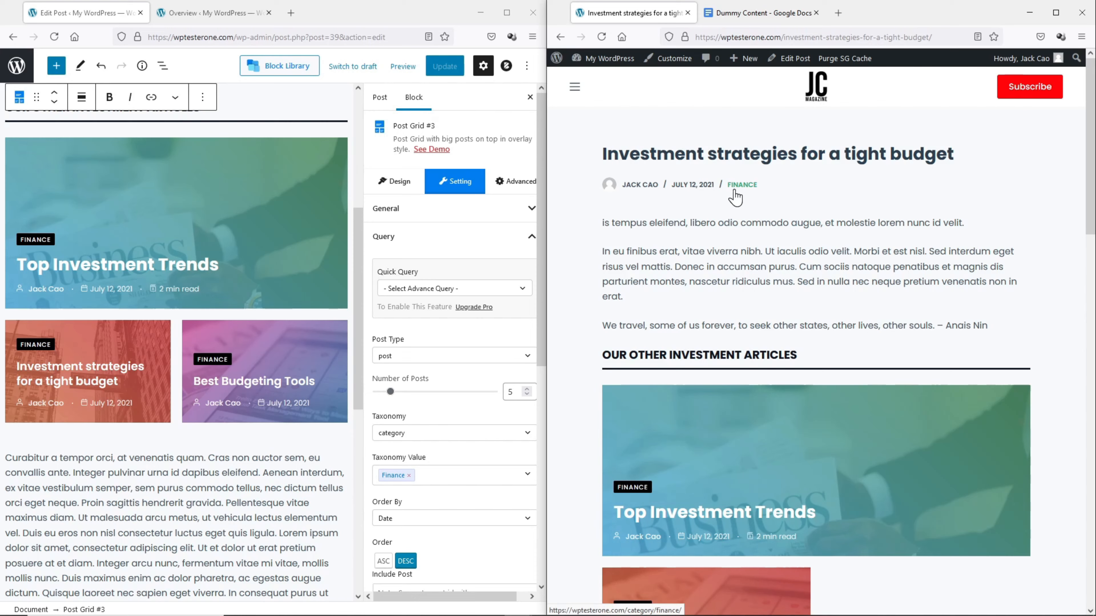
Change the first colour of the global colour palette to red #ff0000 in the theme customizer's Colors settings.
click(16, 73)
mouse_move(15, 201)
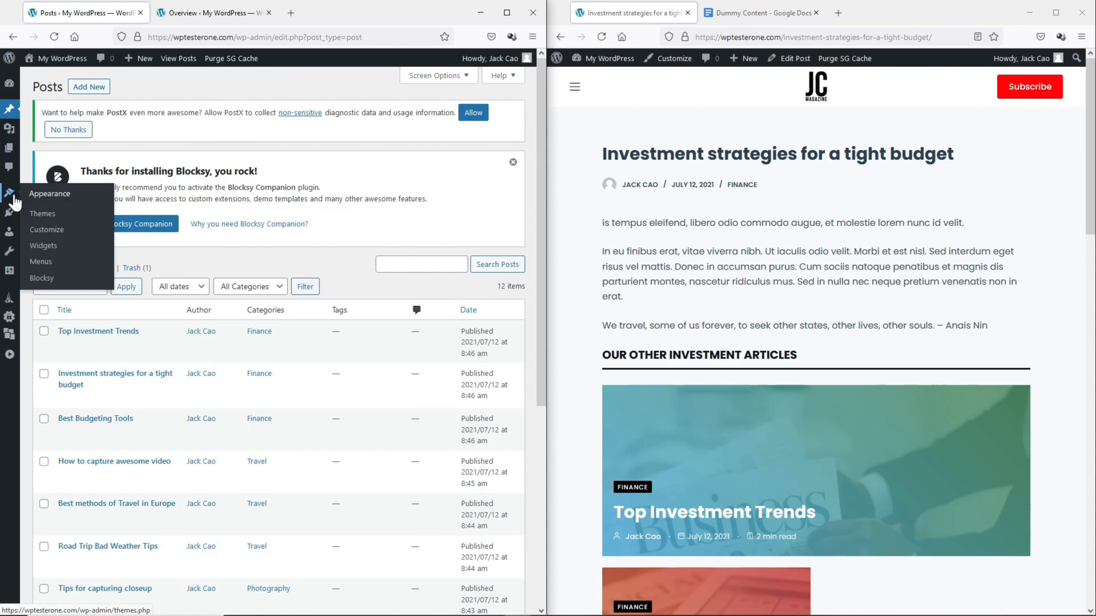
click(46, 230)
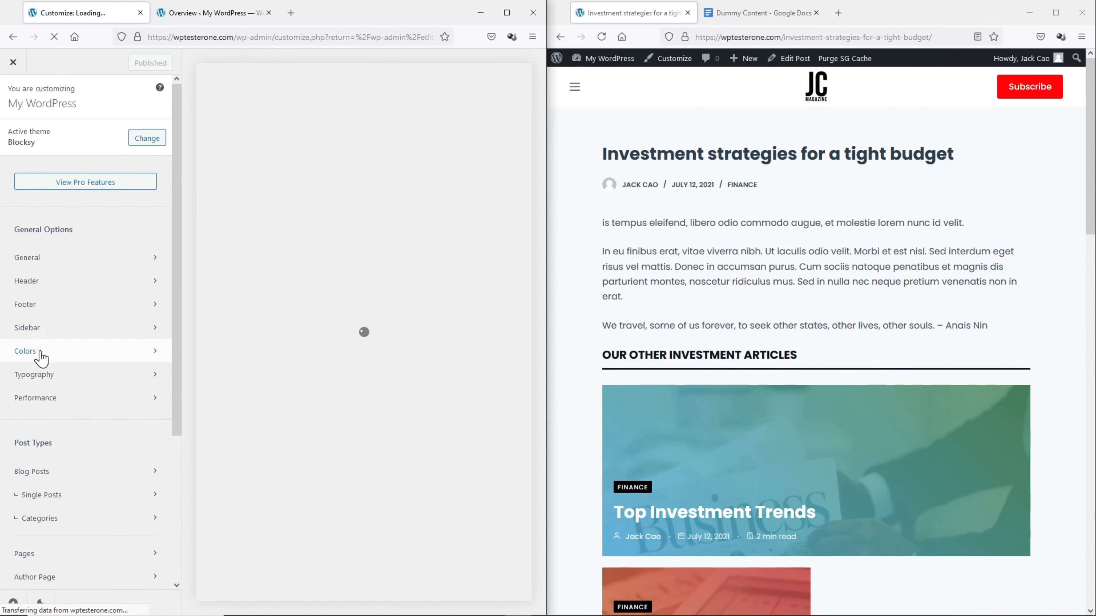
click(50, 353)
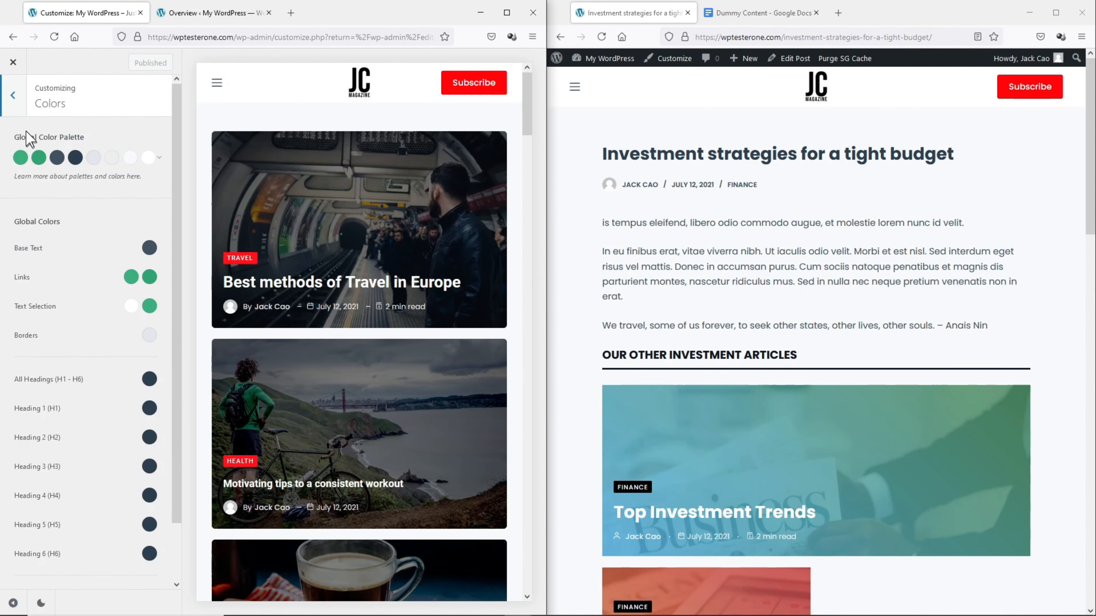
click(23, 158)
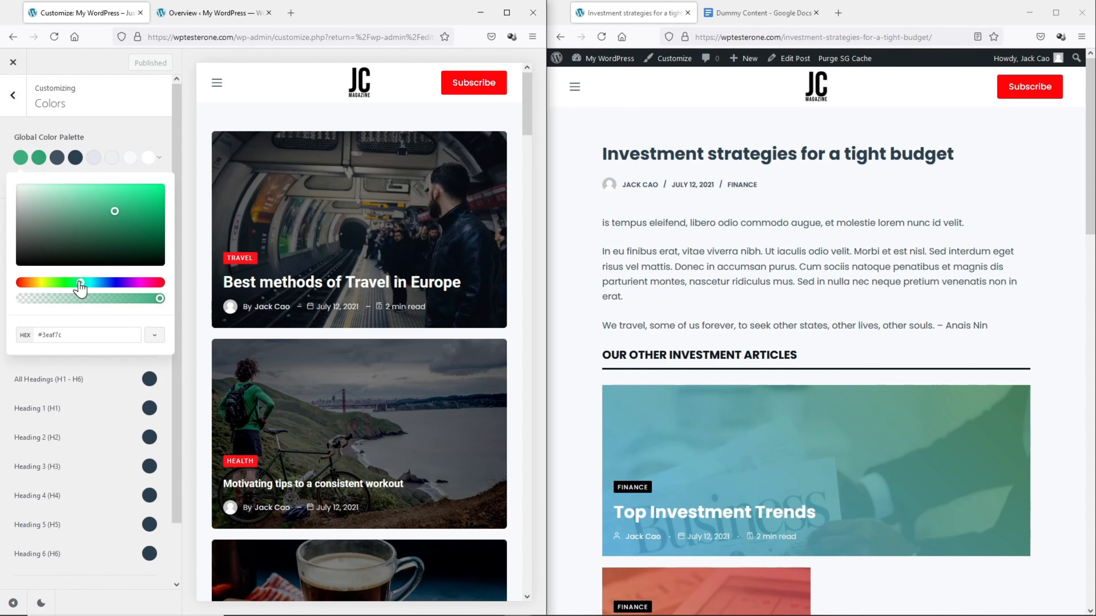
drag(80, 286, 20, 290)
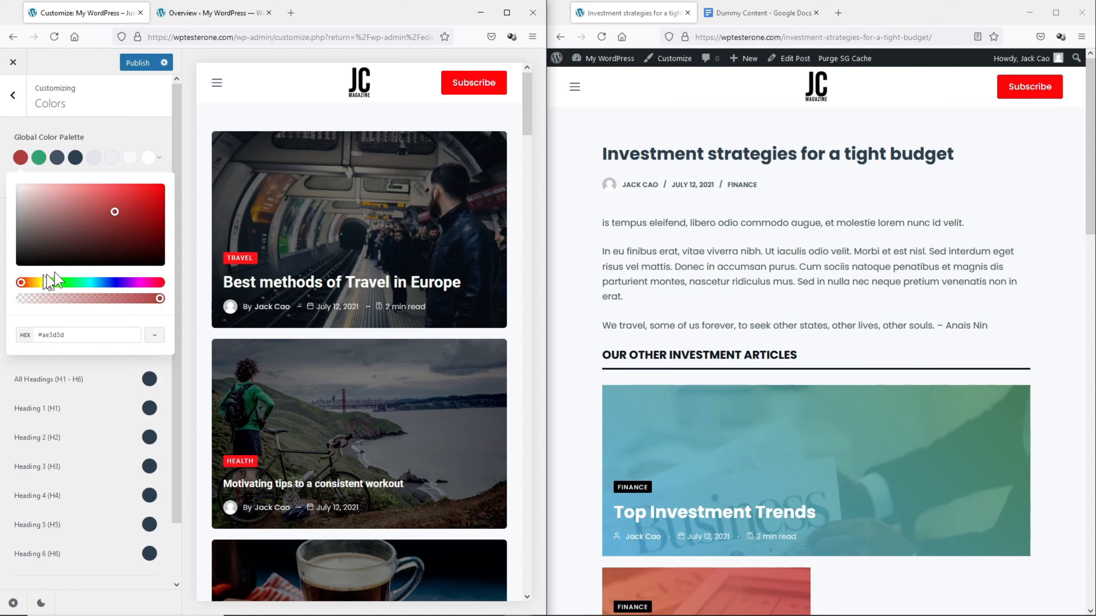
click(164, 185)
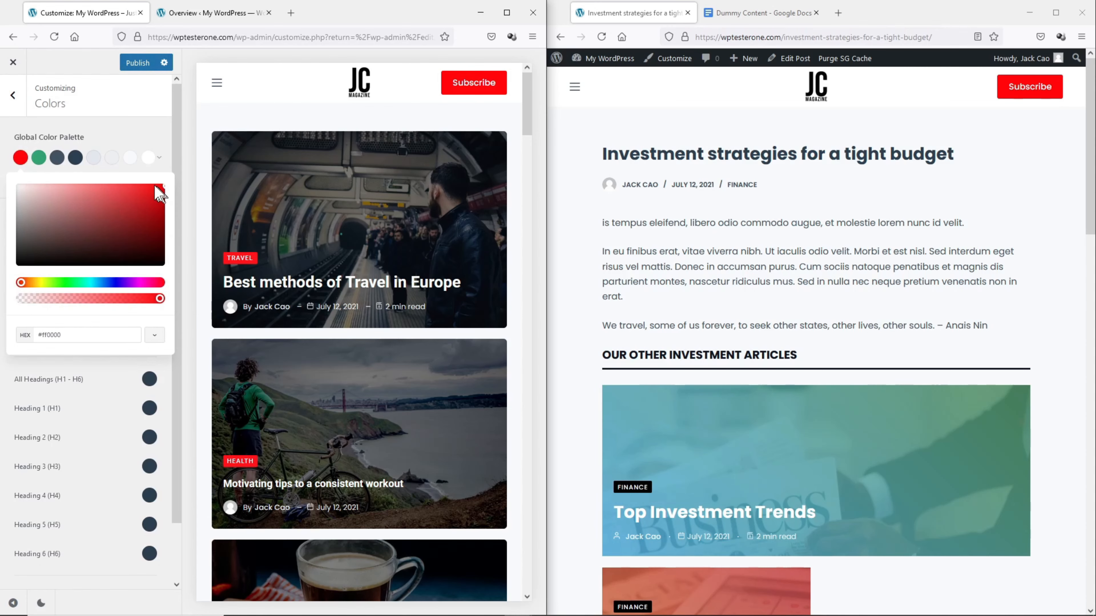
Change the second colour of the global colour palette from green to a slightly darker red and publish the customizer changes.
click(32, 140)
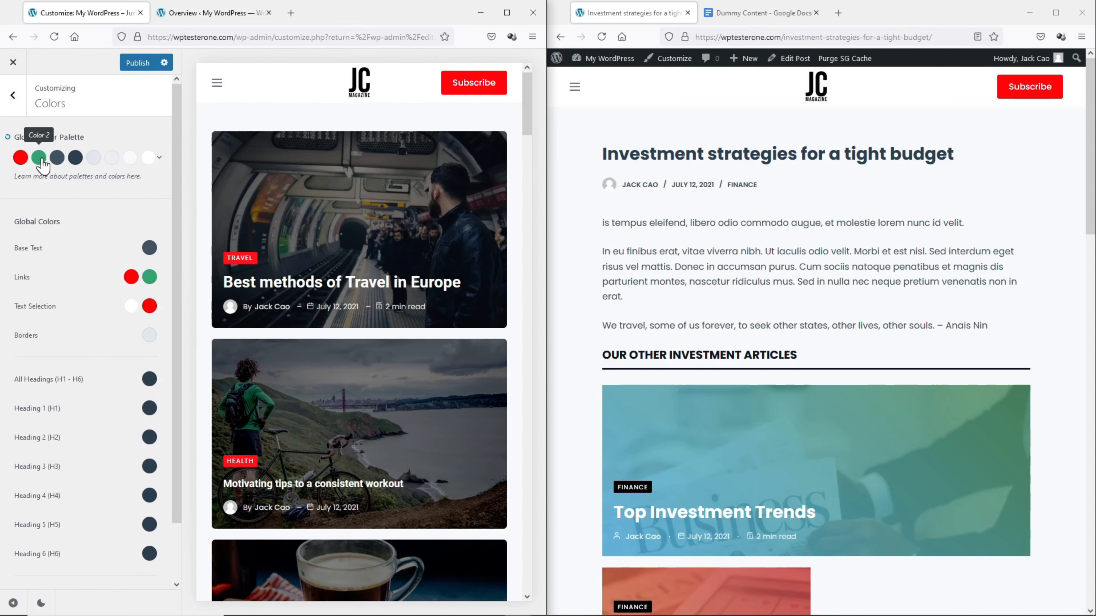
click(42, 159)
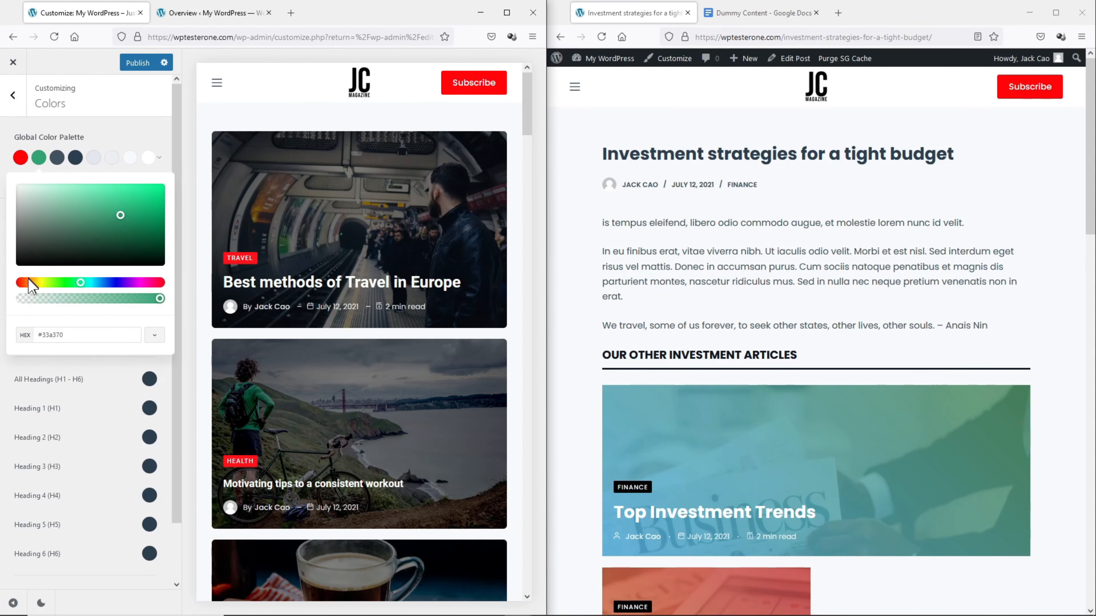
drag(29, 284, 19, 281)
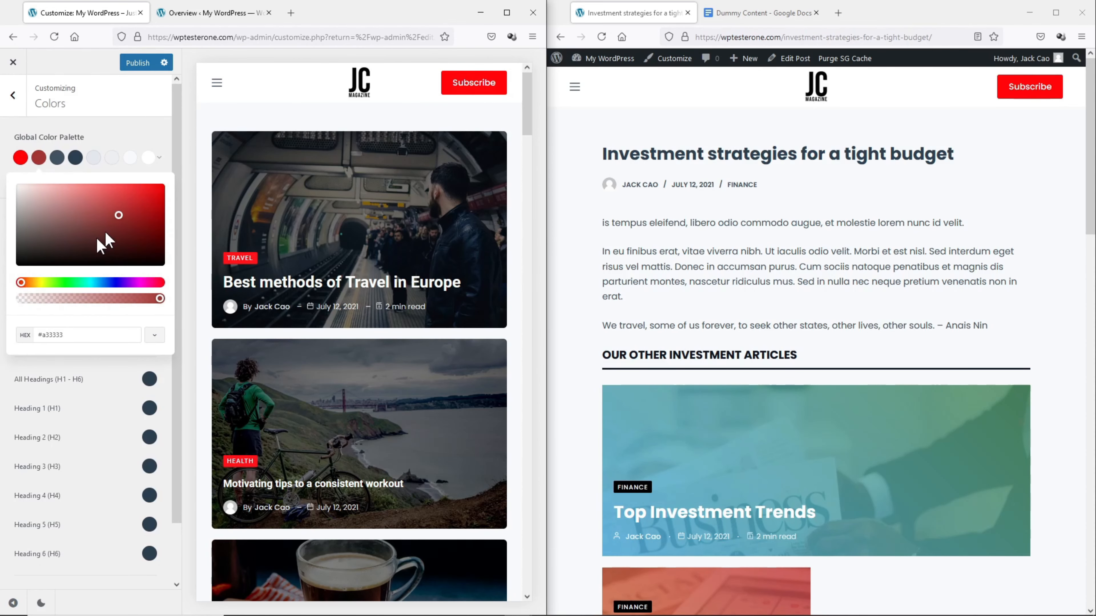
click(149, 207)
click(137, 63)
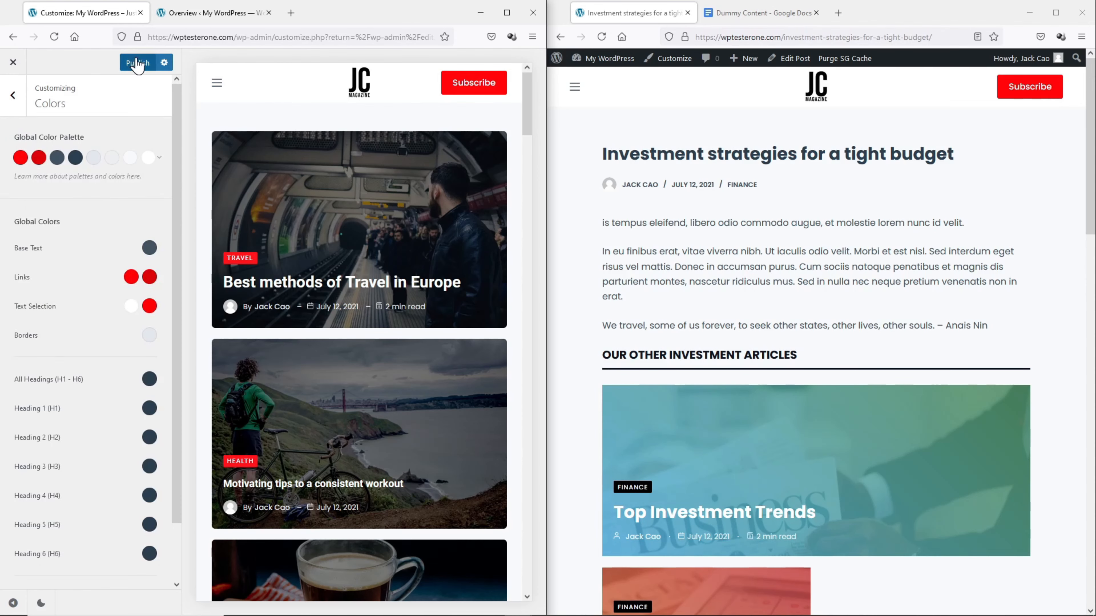
Reload the live post and examine the colours of its links, selected text, related post titles and comment button.
click(602, 38)
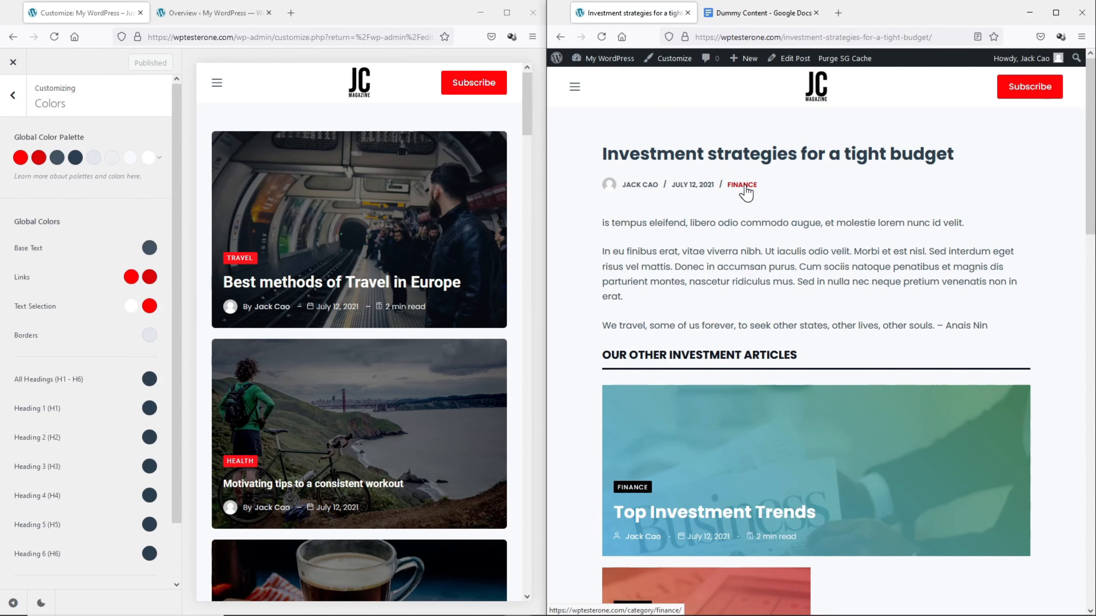
scroll(711, 207, down, 10)
drag(666, 227, 930, 336)
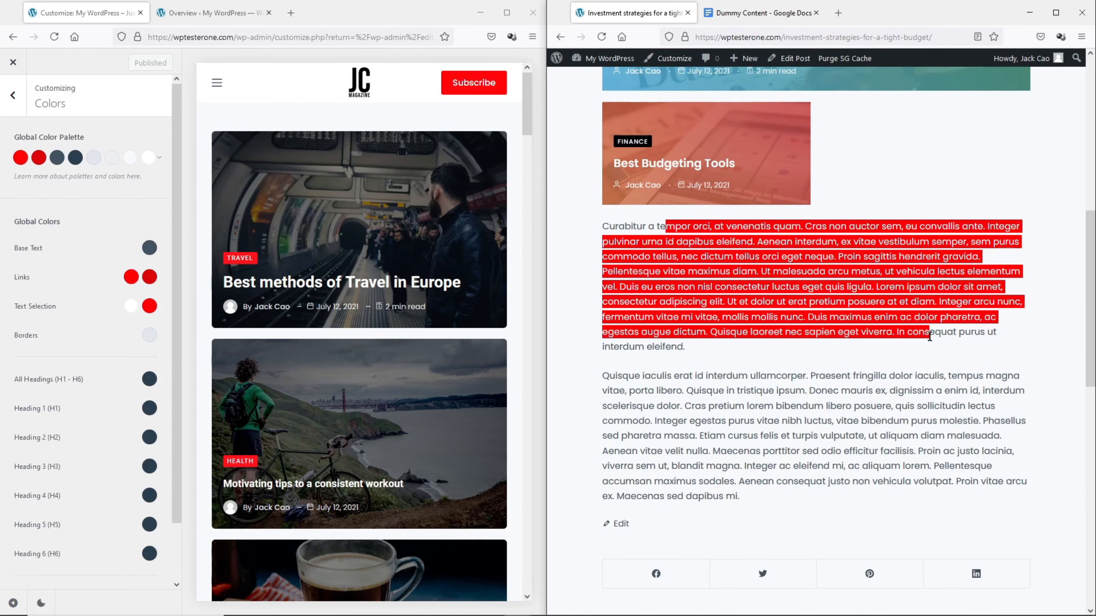
scroll(940, 336, down, 10)
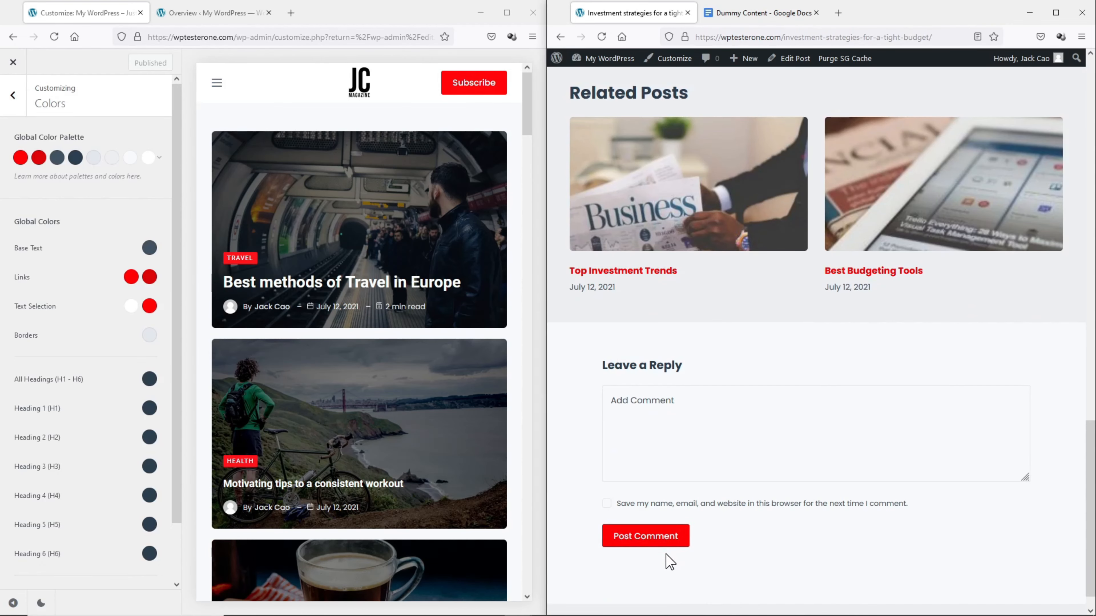
scroll(670, 563, up, 2)
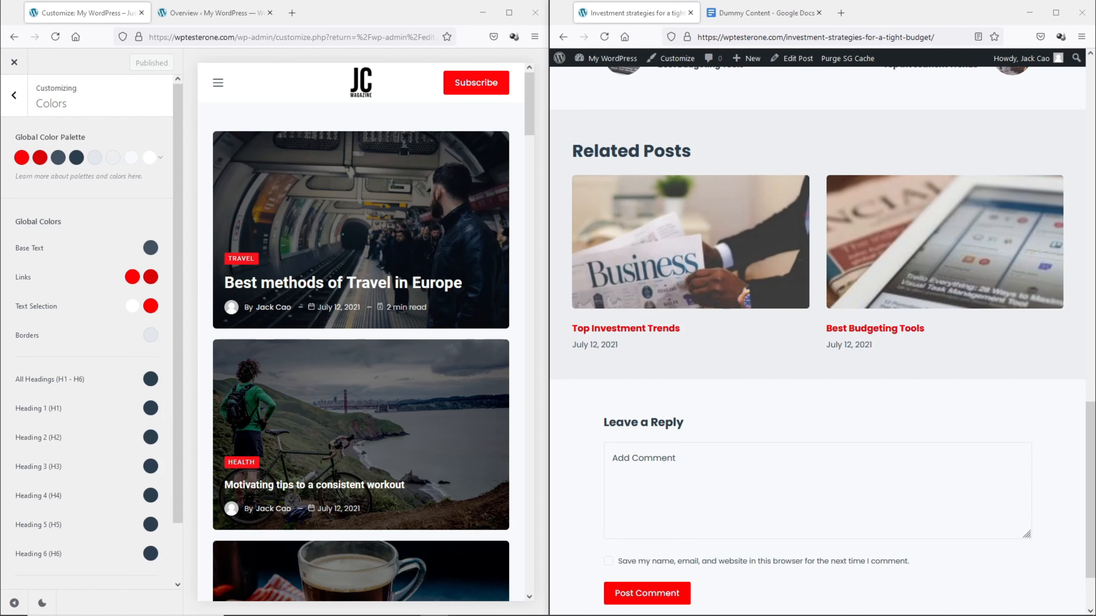
Narrow the live site's browser window to mobile width and examine the responsive layout of the related posts and the homepage.
drag(554, 370, 837, 372)
scroll(919, 392, down, 3)
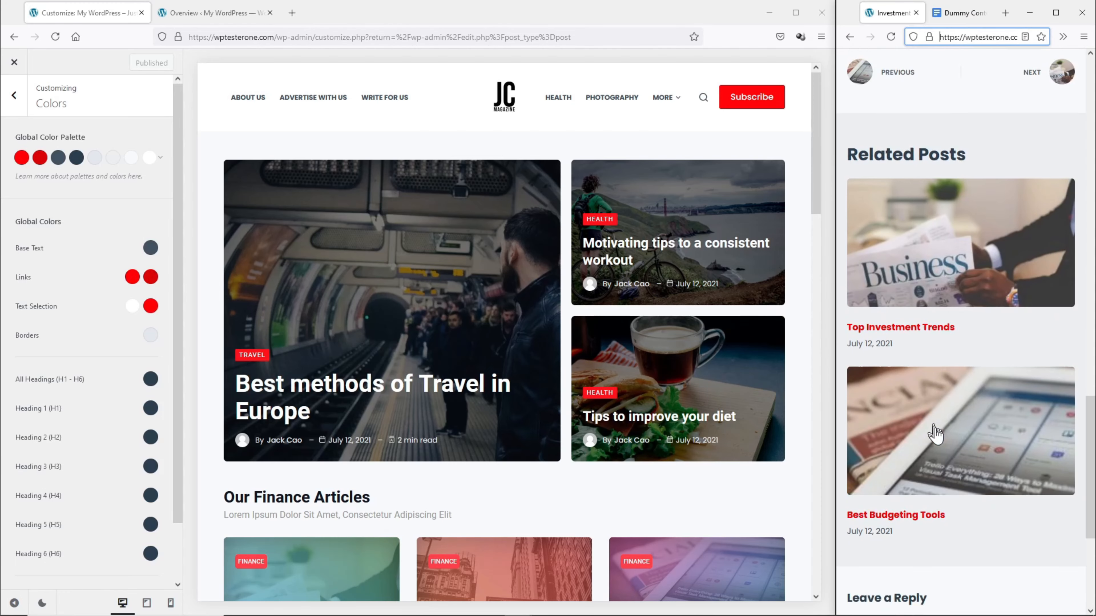
drag(1085, 406, 1074, 96)
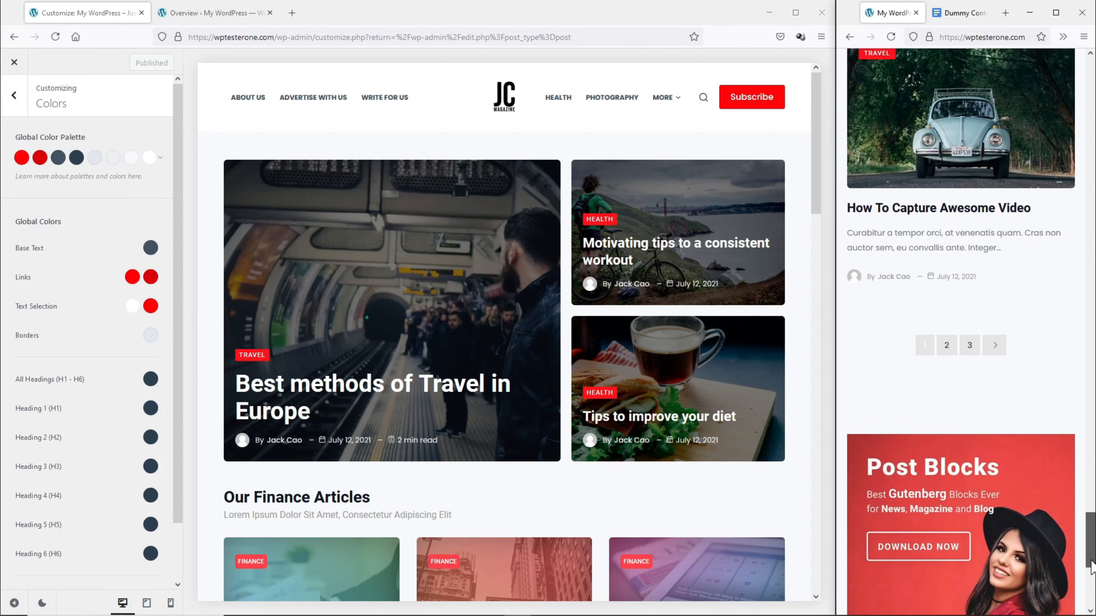
scroll(1093, 590, up, 15)
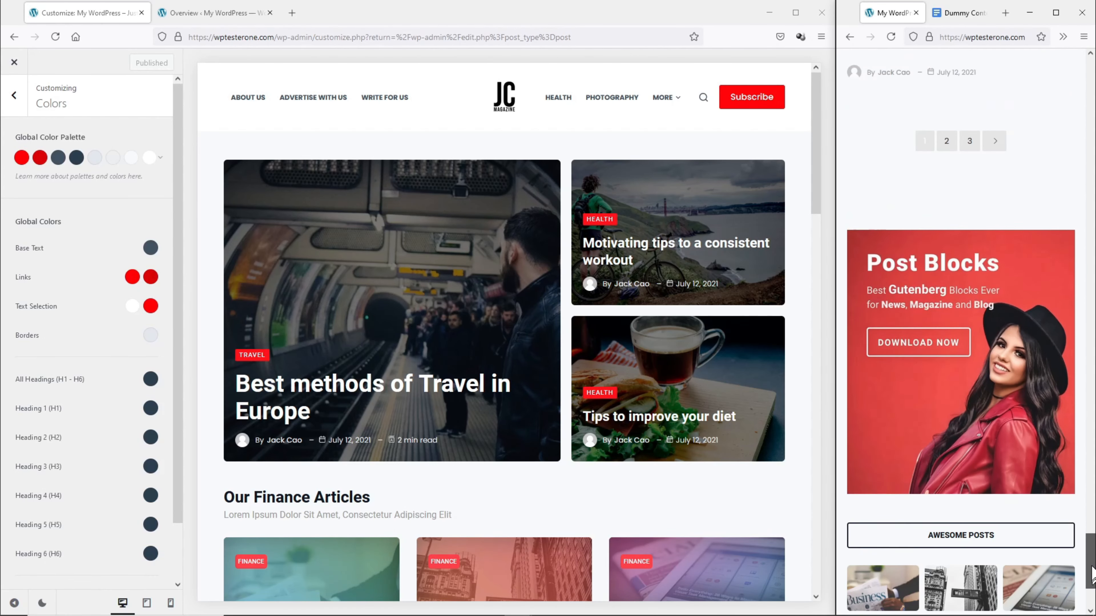
scroll(961, 328, up, 10)
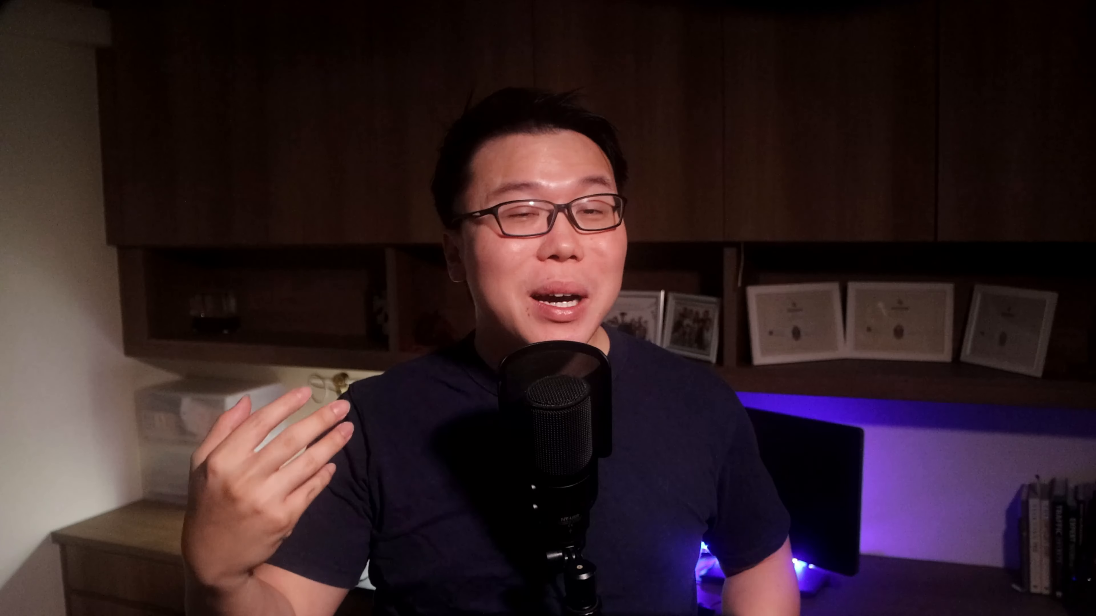
Look through the post cards on the live blog page.
middle_click(1078, 161)
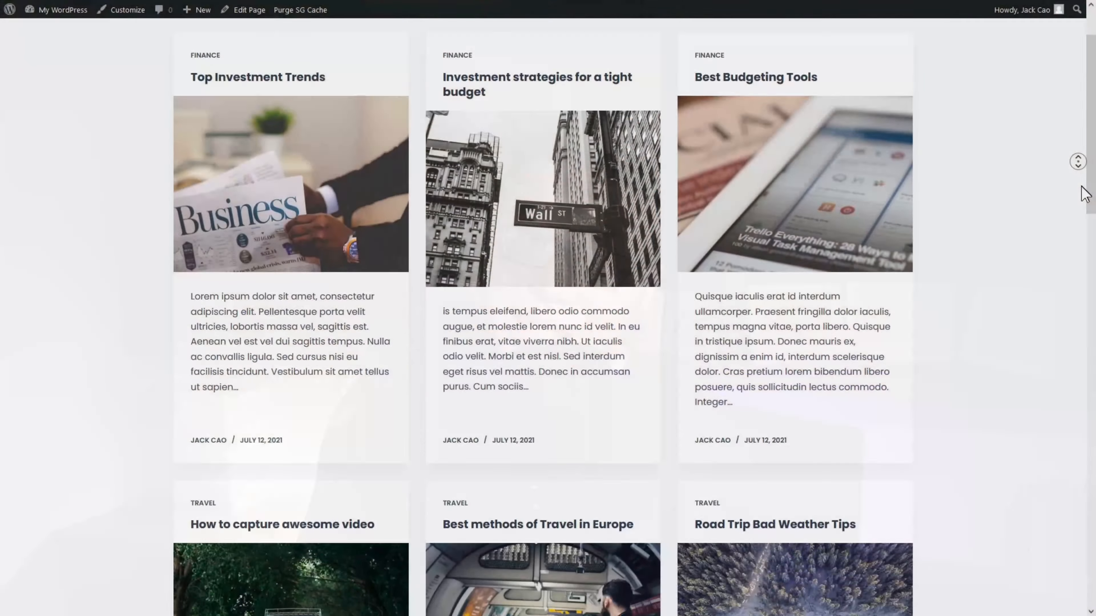